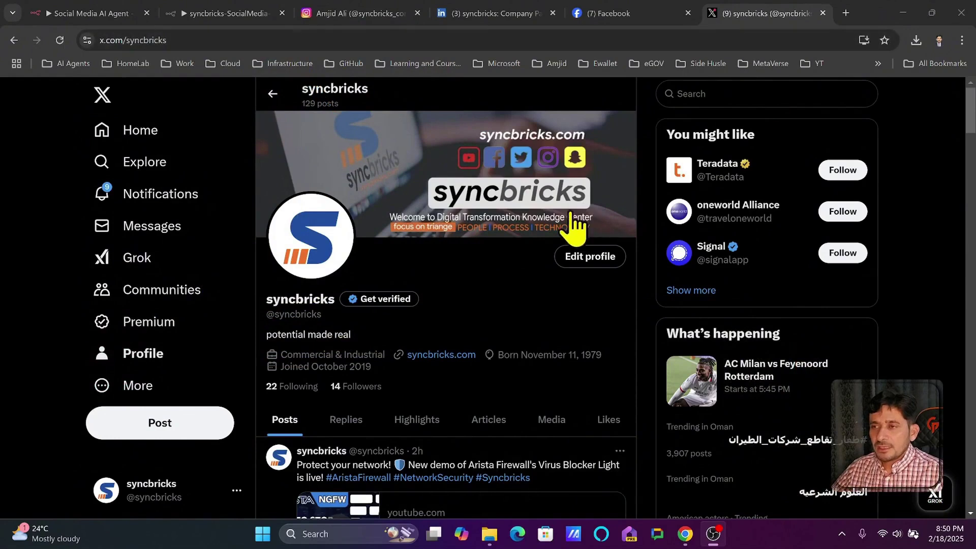
Look through the recent posts on the syncbricks X profile, including the Arista Firewall and PowerBI course posts.
scroll(543, 241, "down", 3)
scroll(422, 365, "down", 5)
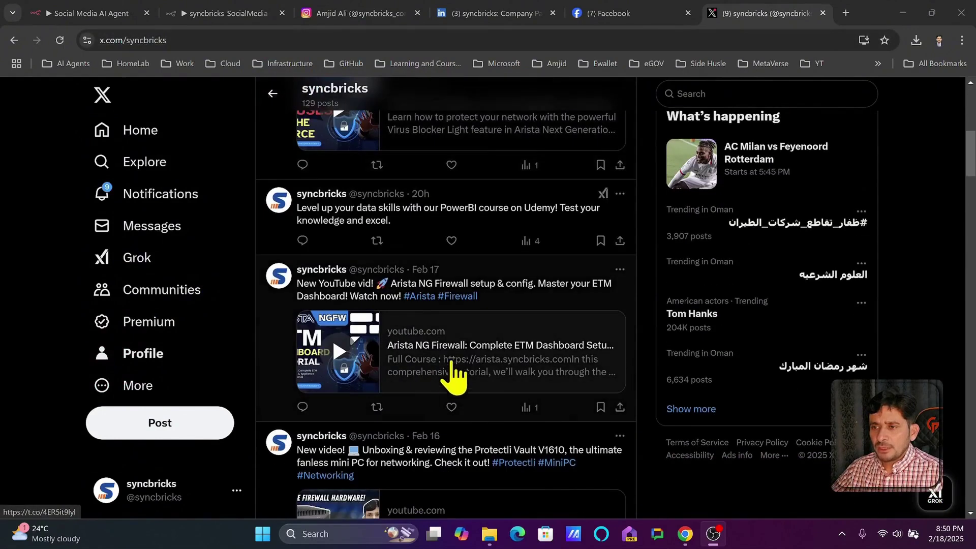
scroll(466, 335, "up", 2)
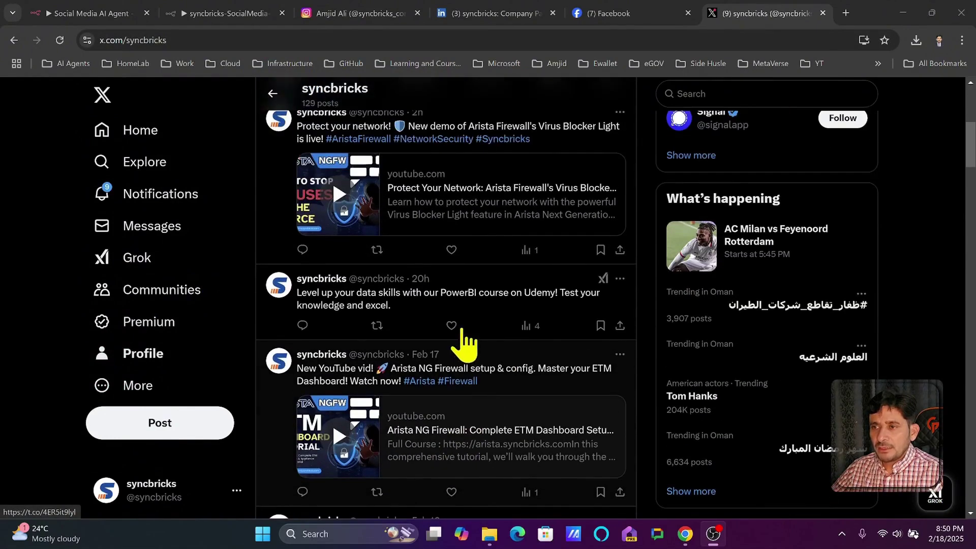
scroll(462, 340, "up", 3)
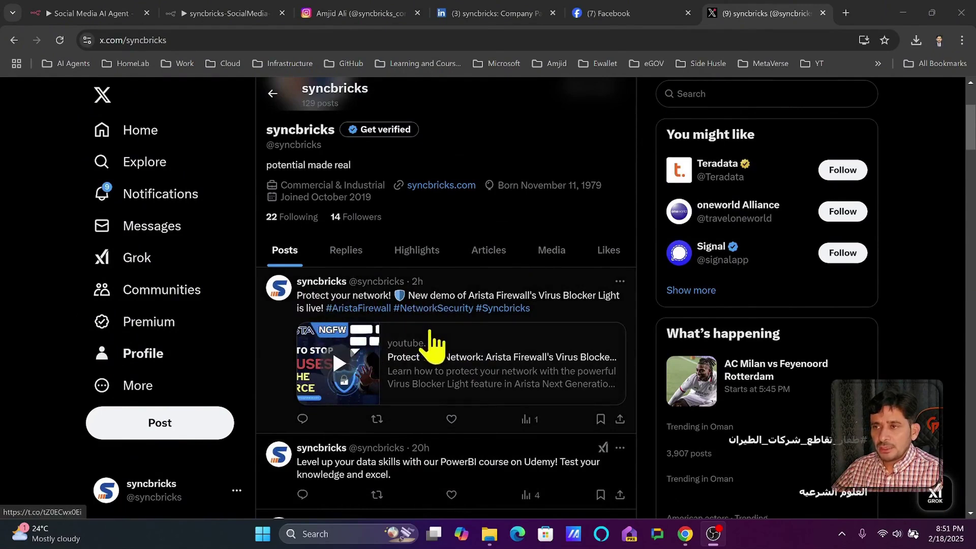
scroll(420, 375, "down", 6)
scroll(403, 398, "down", 3)
scroll(436, 391, "up", 10)
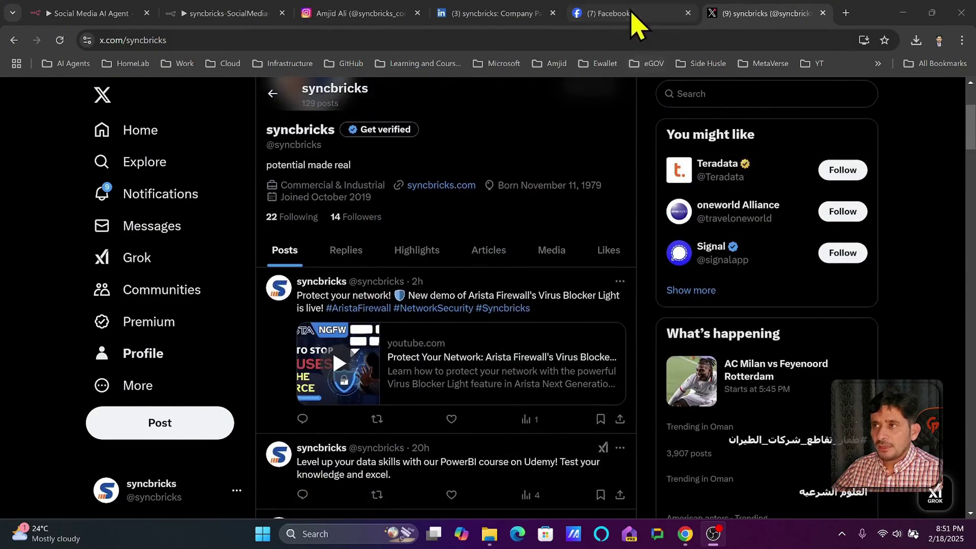
Switch to the Syncbricks Facebook page and look through its recent posts.
left_click(630, 14)
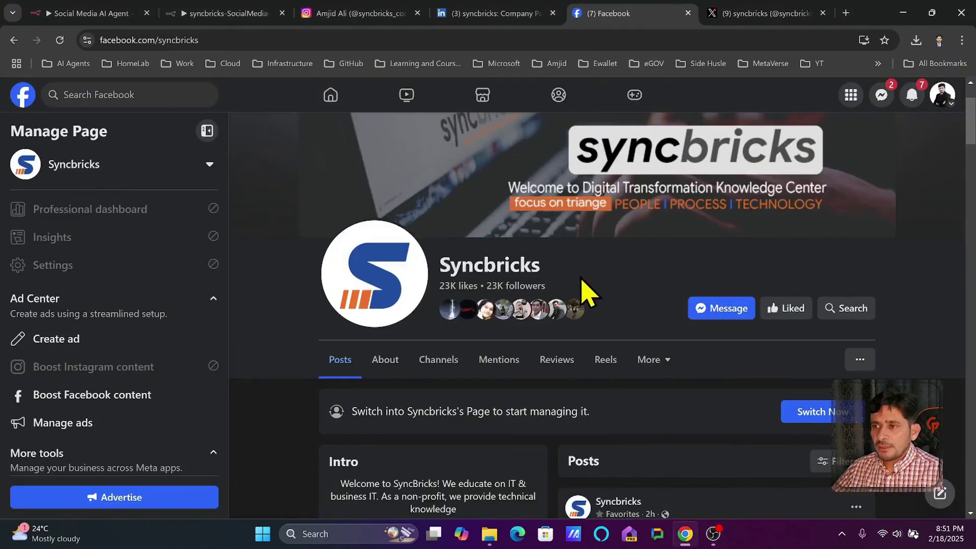
scroll(635, 325, "down", 10)
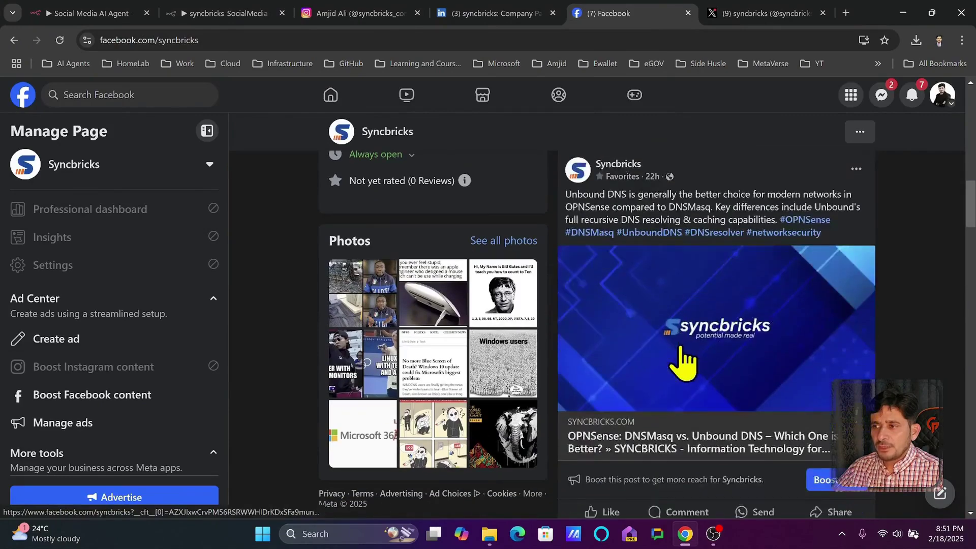
scroll(683, 362, "down", 15)
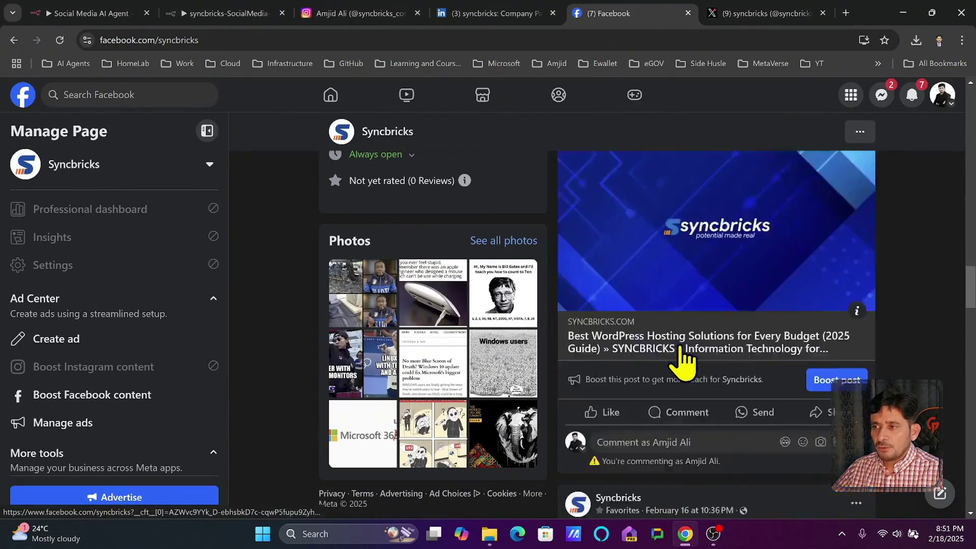
scroll(684, 358, "down", 12)
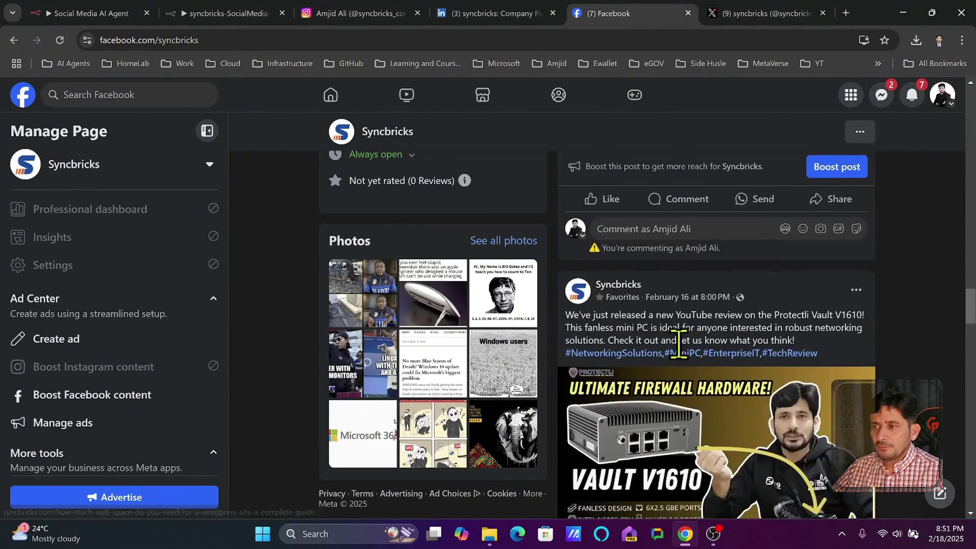
scroll(679, 345, "down", 7)
scroll(682, 351, "up", 6)
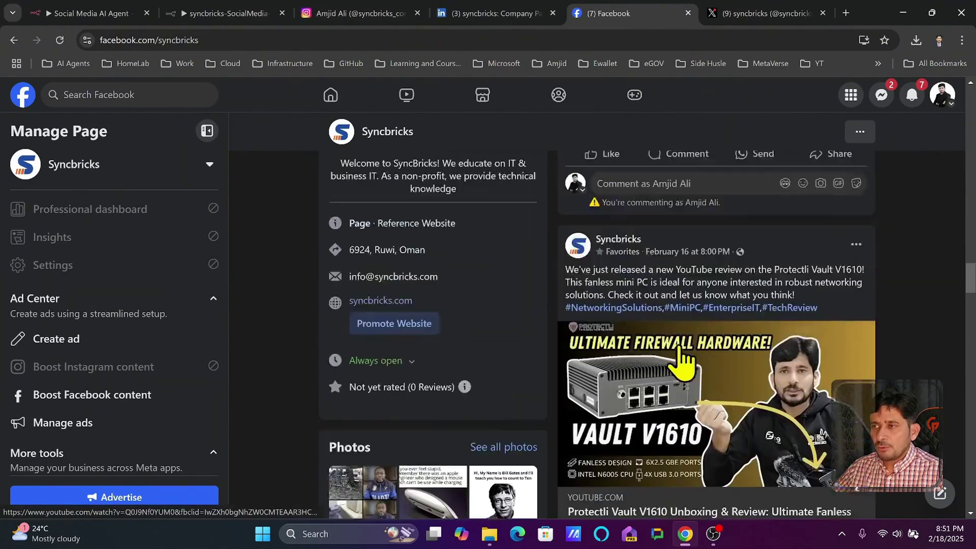
scroll(682, 361, "up", 8)
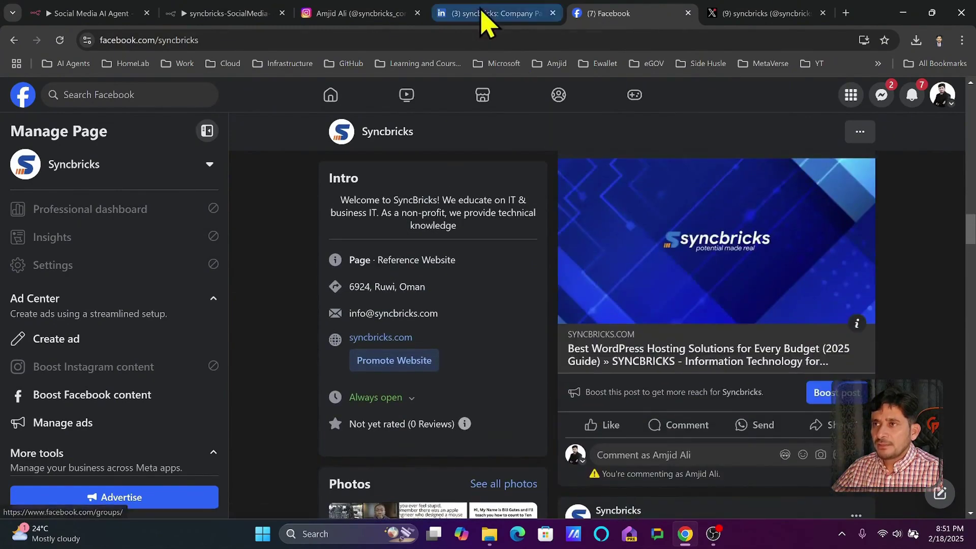
Check the published posts on the syncbricks LinkedIn company page and the posts on its Instagram profile.
left_click(485, 20)
scroll(438, 272, "down", 7)
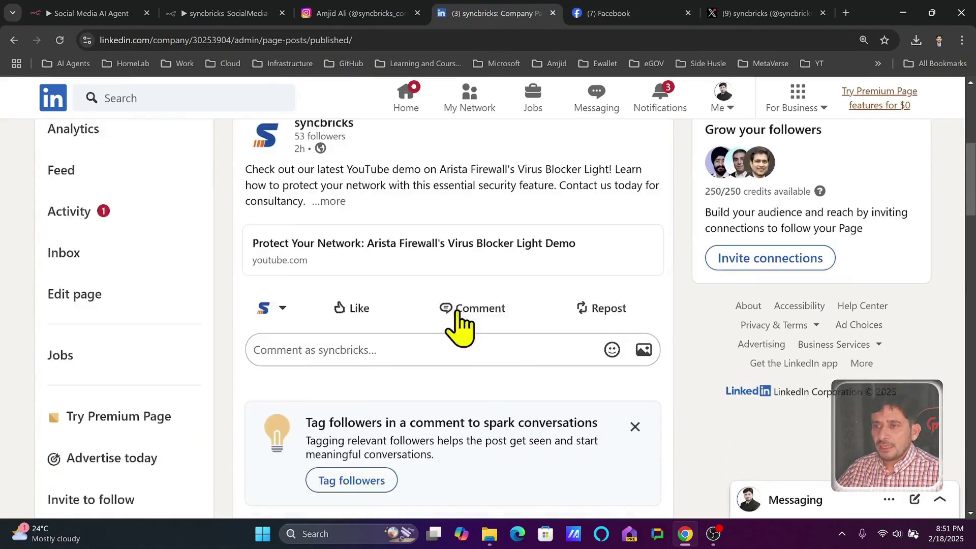
left_click(365, 13)
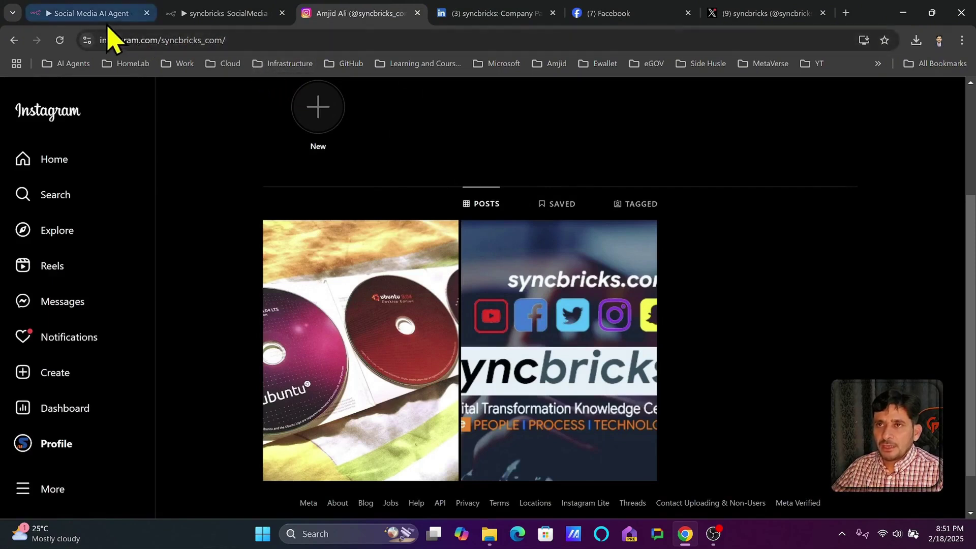
Start a test run of the syncbricks-SocialMedia-post-from-Form workflow in n8n and sign in to its form with the username and password.
left_click(92, 14)
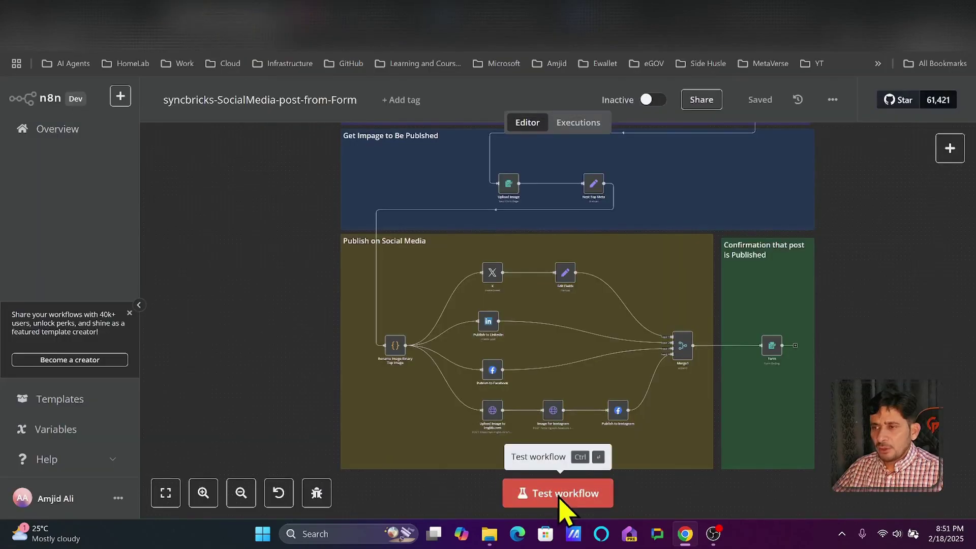
left_click(563, 493)
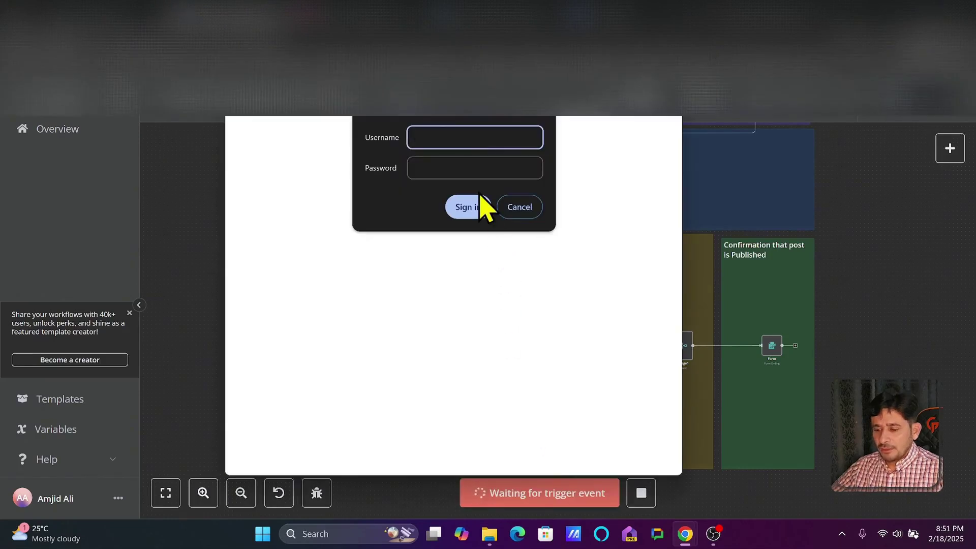
type("mjid")
key("Tab")
type("•••")
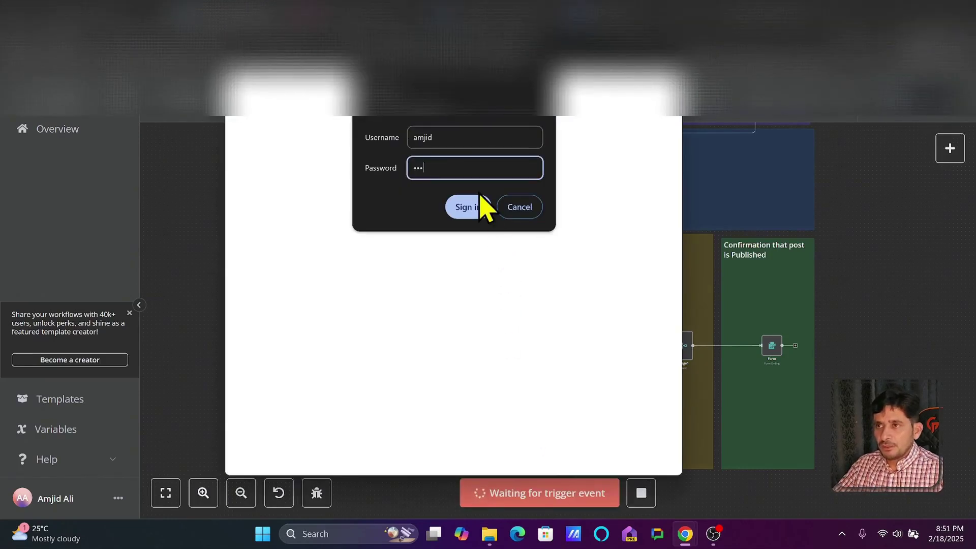
type("••••")
left_click(480, 206)
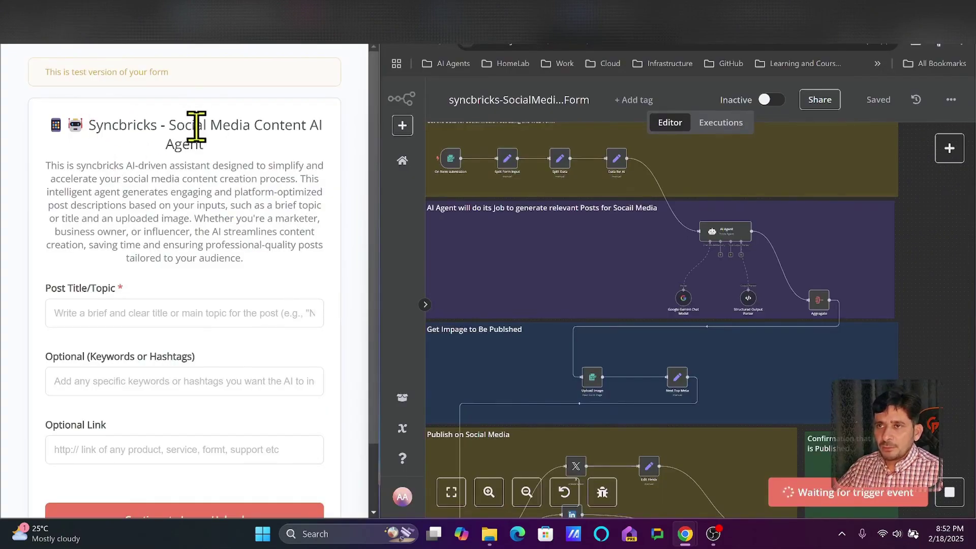
Enter "Agentic AI is changing the way we work today" as the post title/topic in the test form.
scroll(152, 262, "down", 2)
left_click(131, 239)
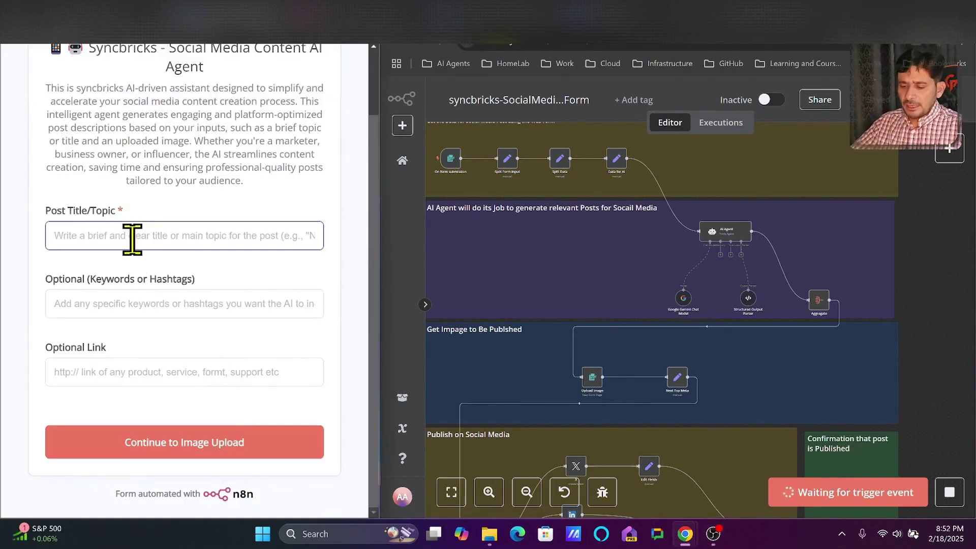
type("A")
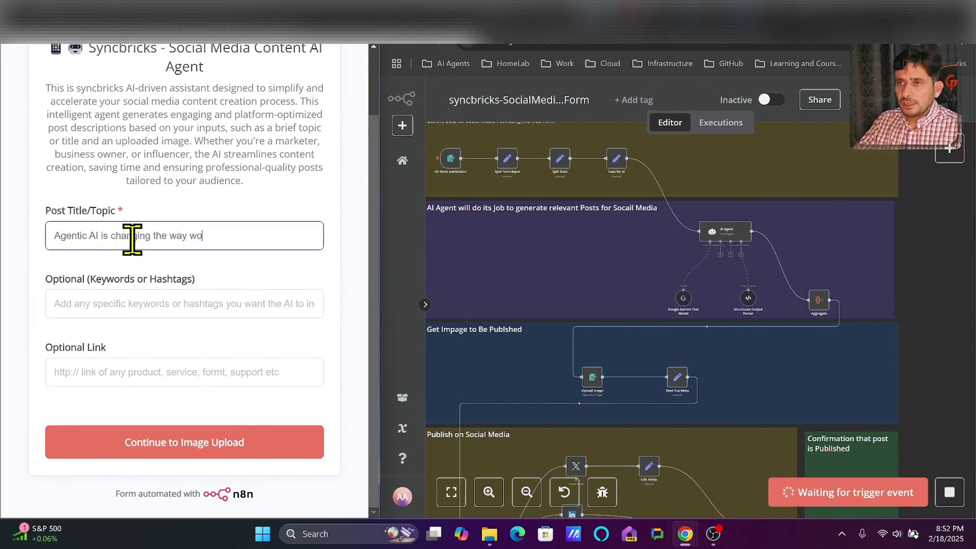
type("gentic AI is changing the way we work today")
key("Tab")
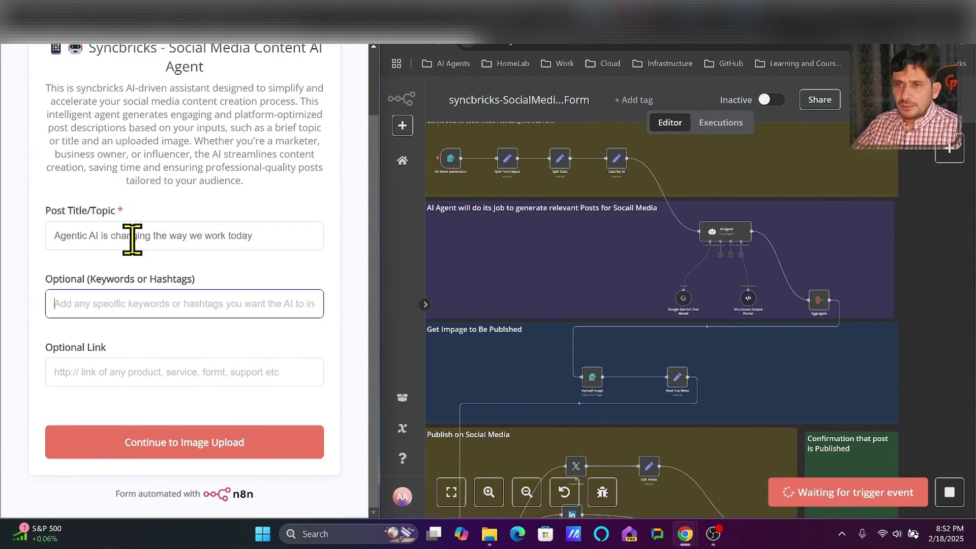
Enter "agntic ai" as the optional keywords, leave the optional link empty and continue to the image upload.
type("agntic ai")
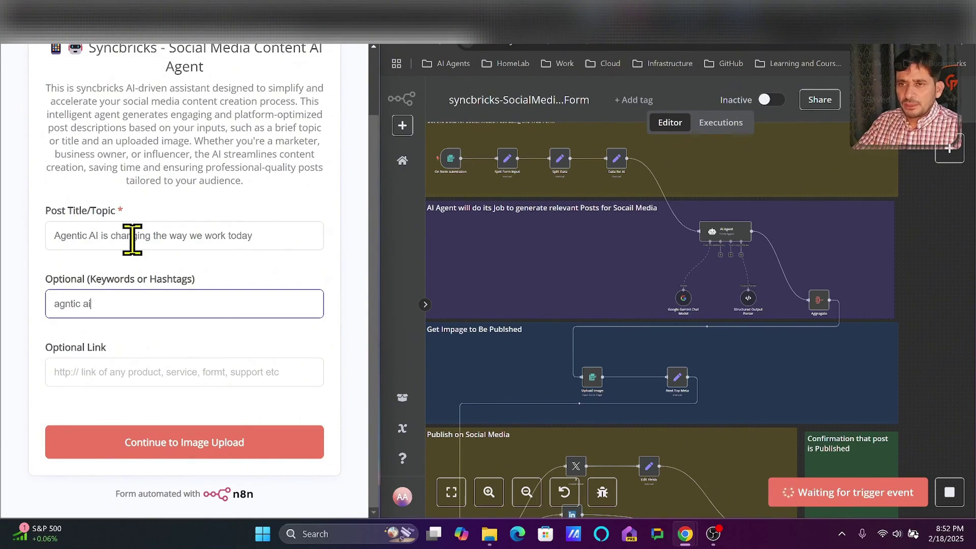
left_click(93, 372)
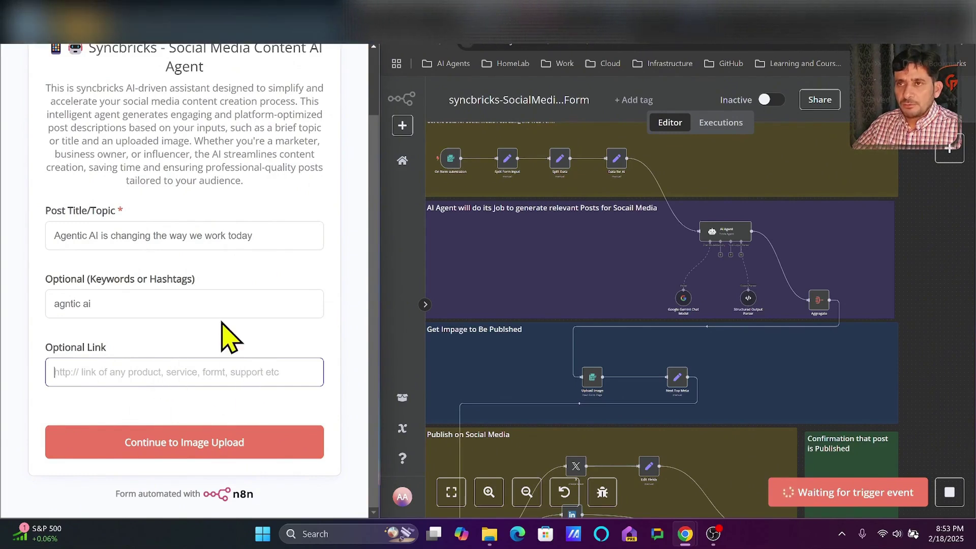
scroll(228, 338, "up", 2)
scroll(229, 338, "down", 2)
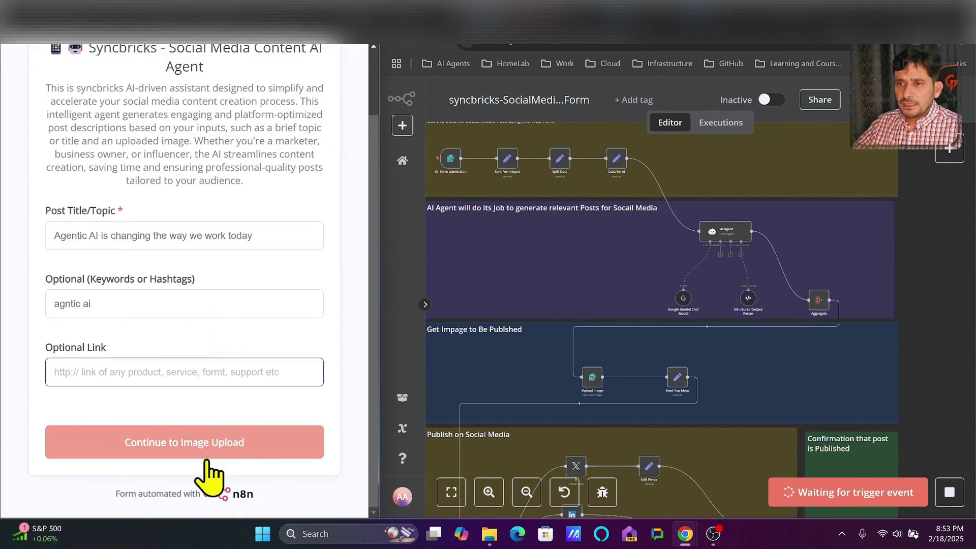
left_click(204, 446)
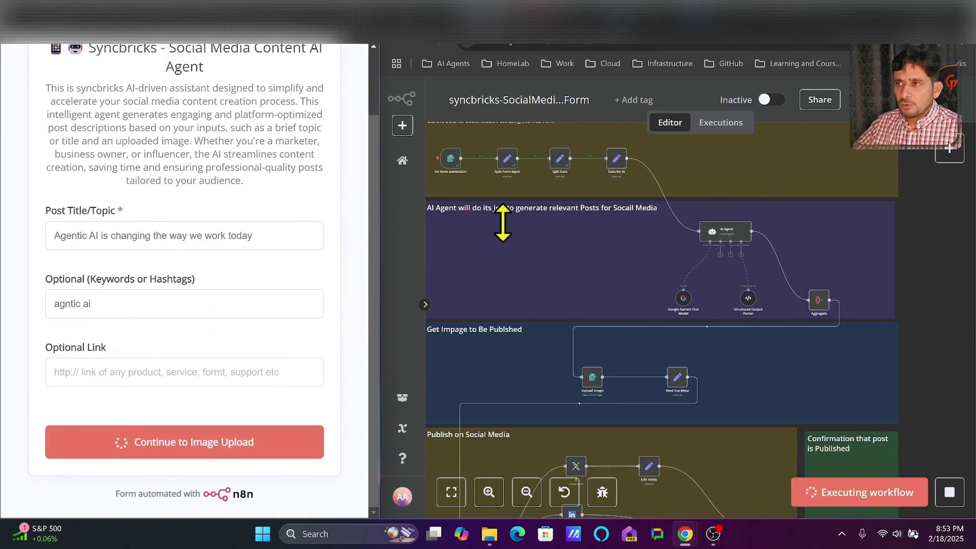
Review the generated LinkedIn, Facebook and Twitter texts and attach agentic_ai.jpg as the post image.
scroll(502, 222, "up", 2)
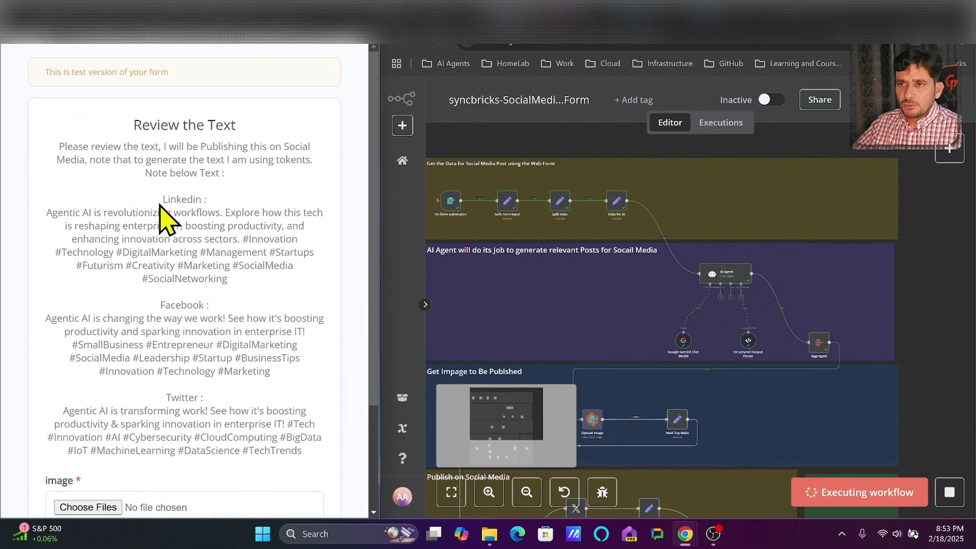
scroll(199, 271, "down", 2)
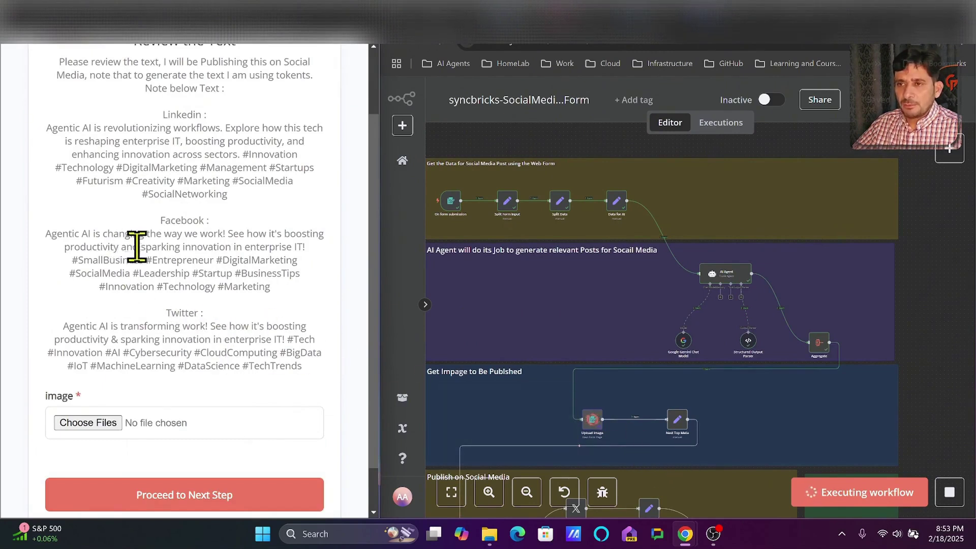
scroll(140, 240, "up", 2)
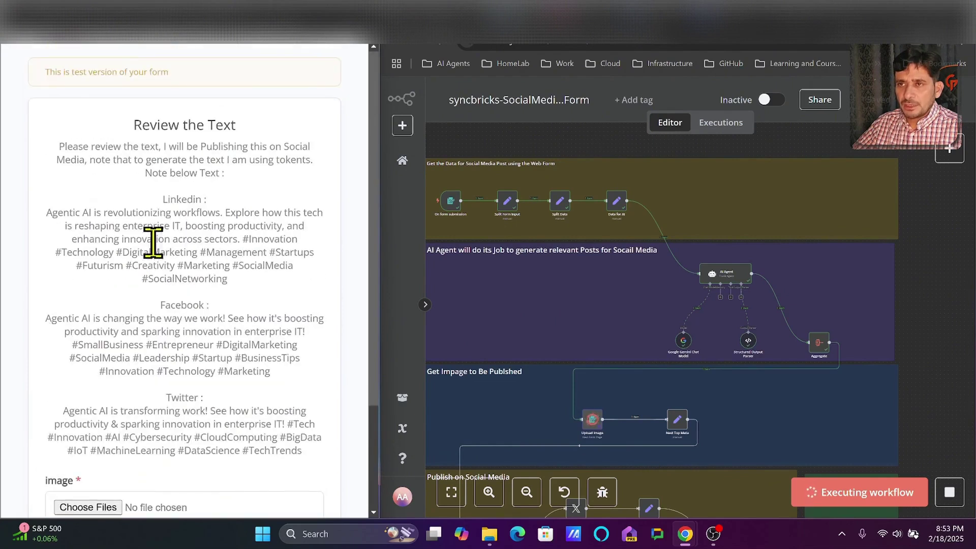
scroll(176, 201, "down", 2)
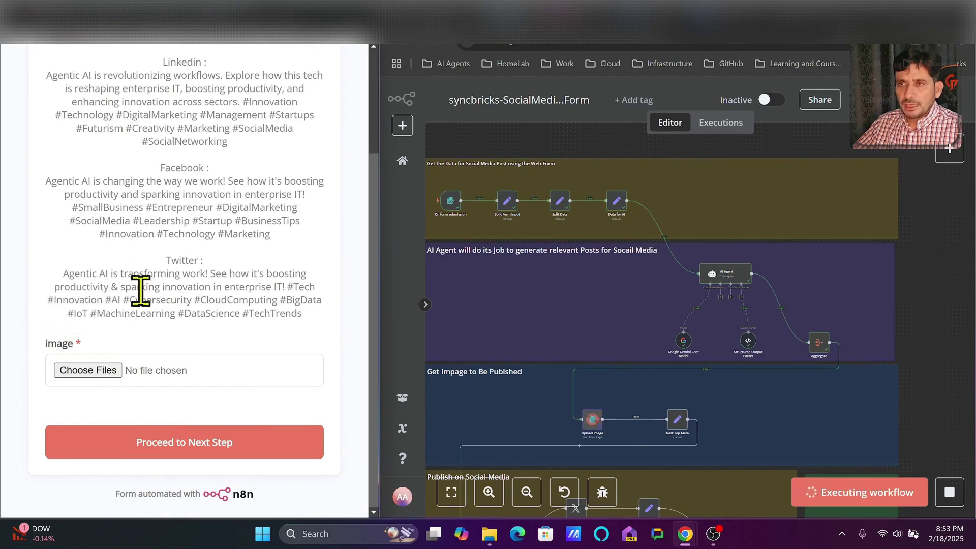
left_click(98, 375)
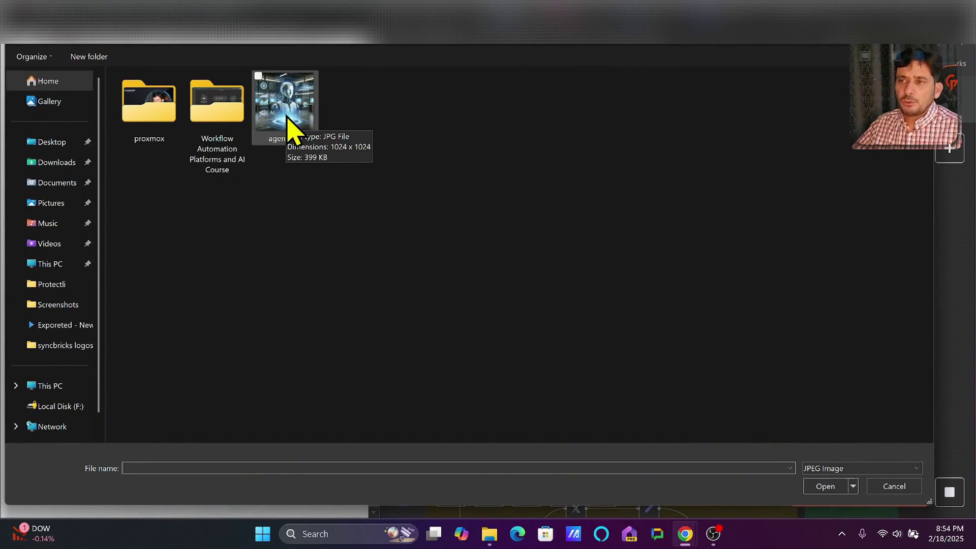
left_click(288, 116)
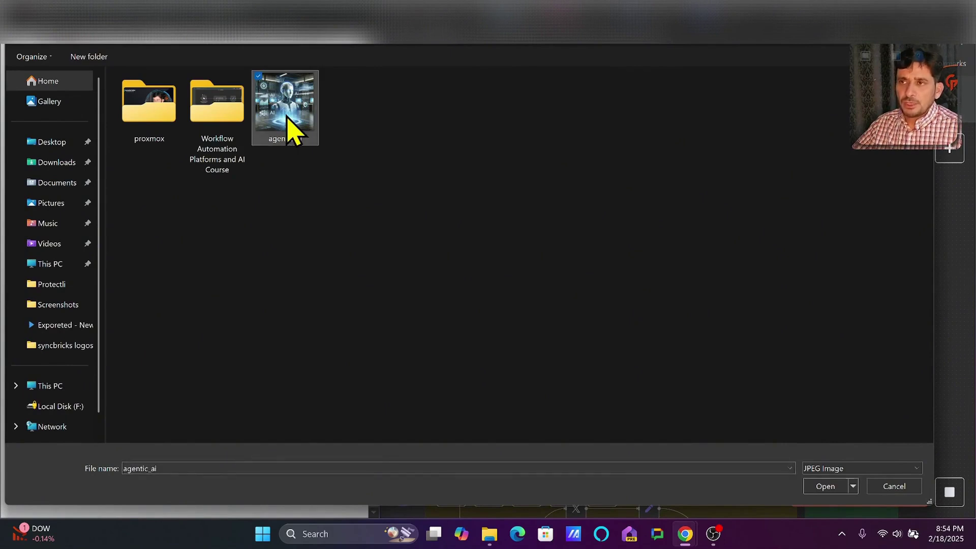
double_click(293, 132)
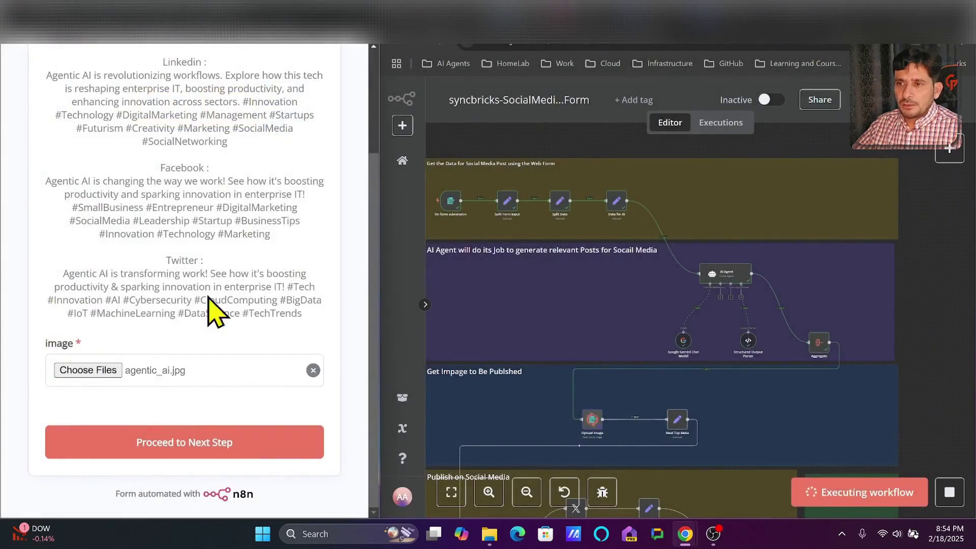
Submit the form with the attached image to run the social media publishing nodes, and maximize the workflow window.
scroll(694, 323, "down", 3)
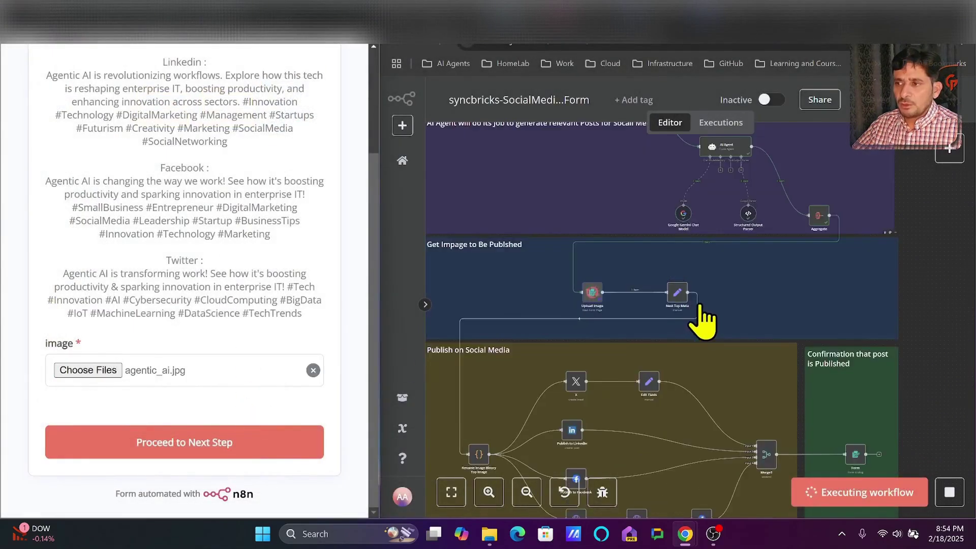
scroll(703, 320, "down", 4)
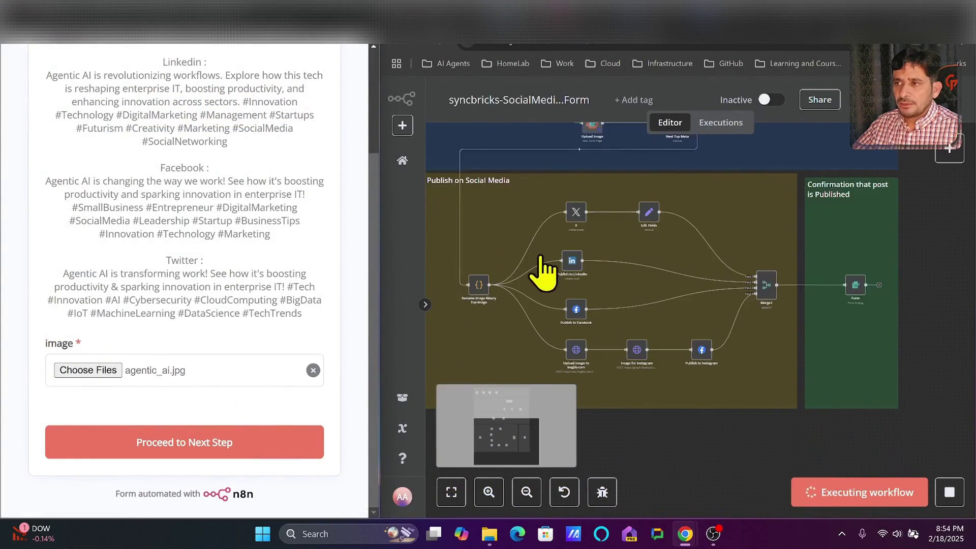
scroll(549, 269, "up", 1)
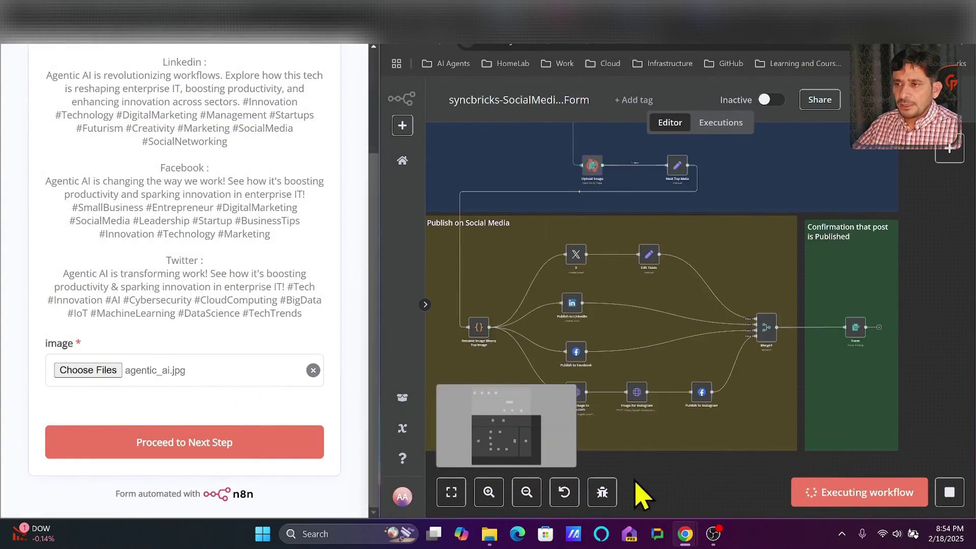
left_click(236, 450)
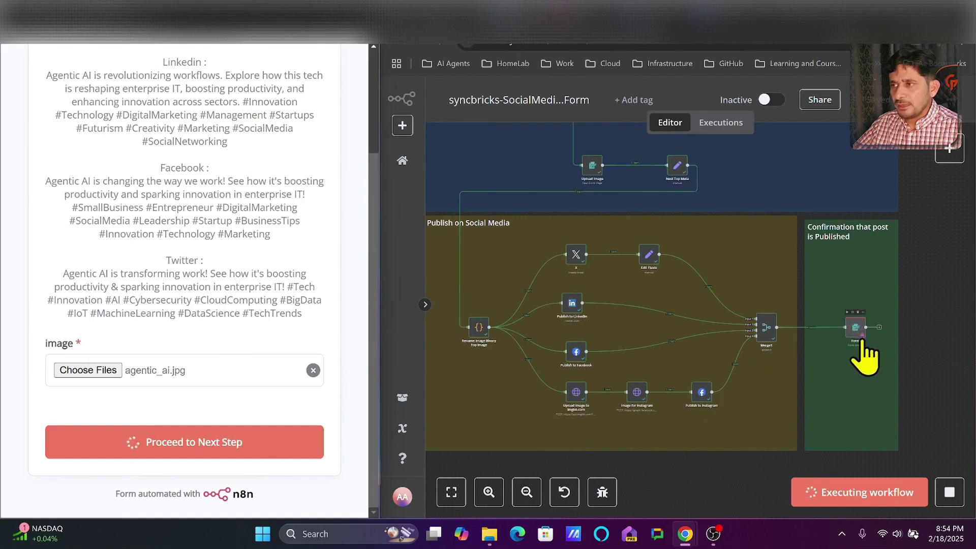
key("super+Up")
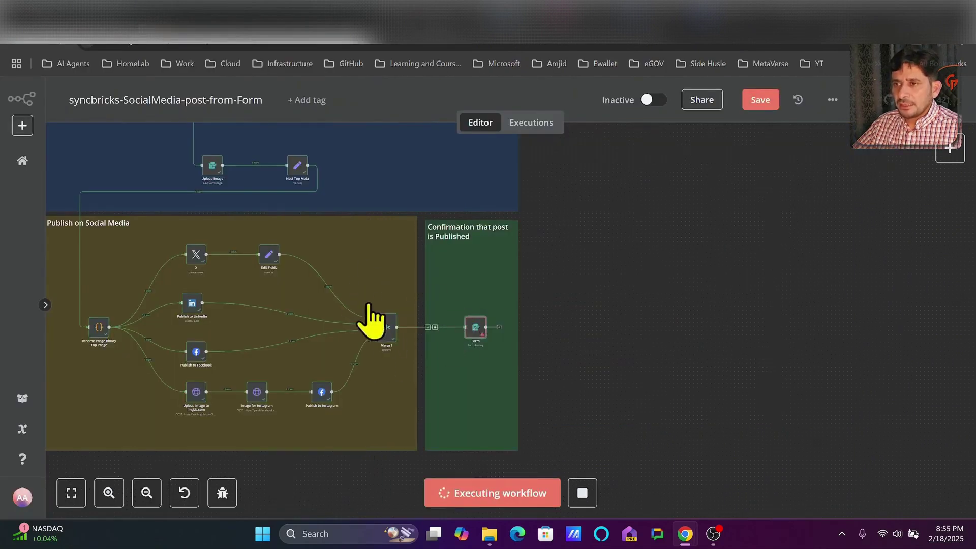
Check the Publish on Social Media nodes, and open the newest Agentic AI post on the syncbricks Instagram profile.
scroll(145, 284, "up", 2)
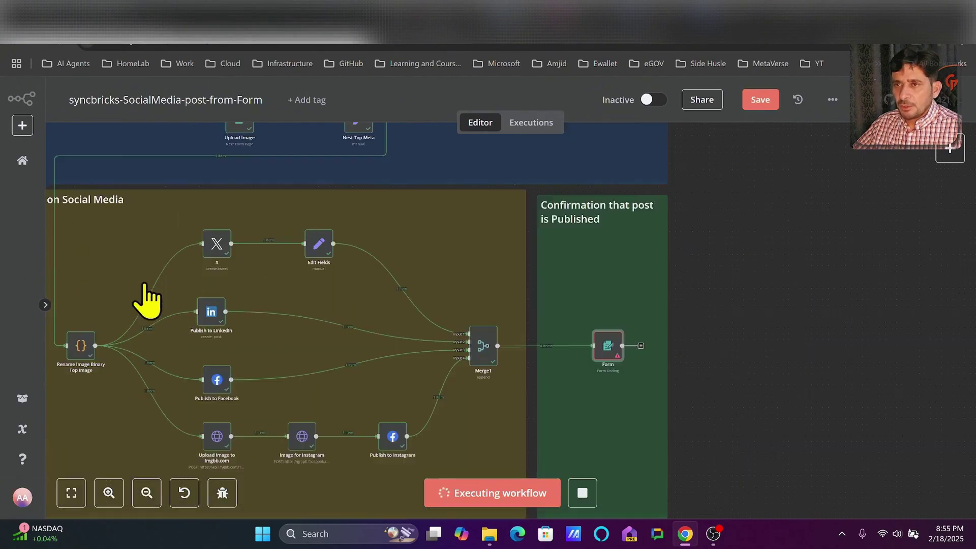
left_click_drag(178, 328, 360, 315)
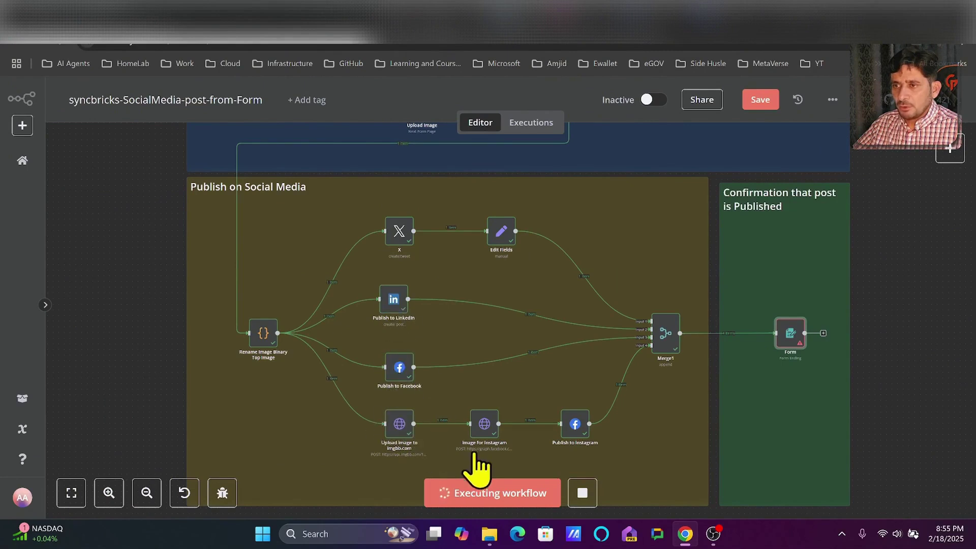
left_click(358, 35)
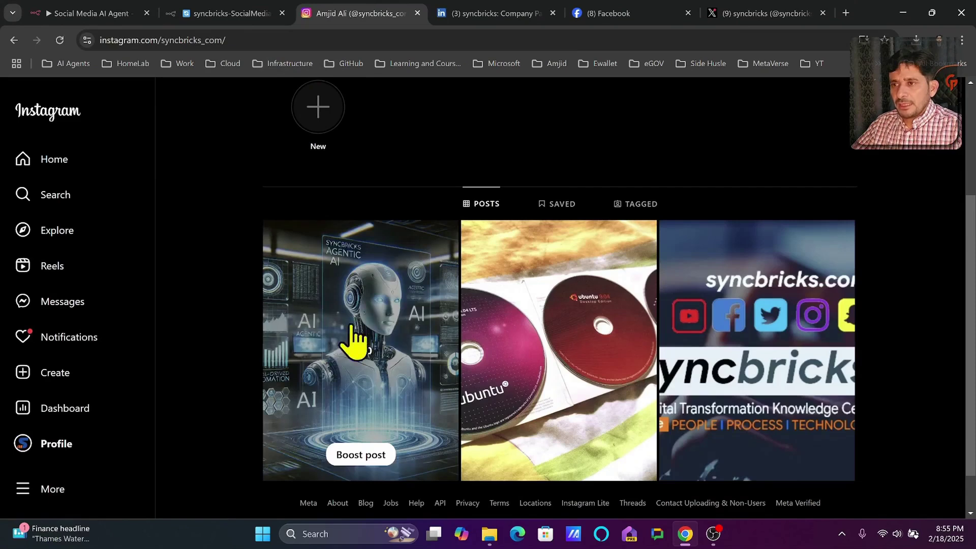
scroll(373, 346, "down", 1)
left_click(373, 346)
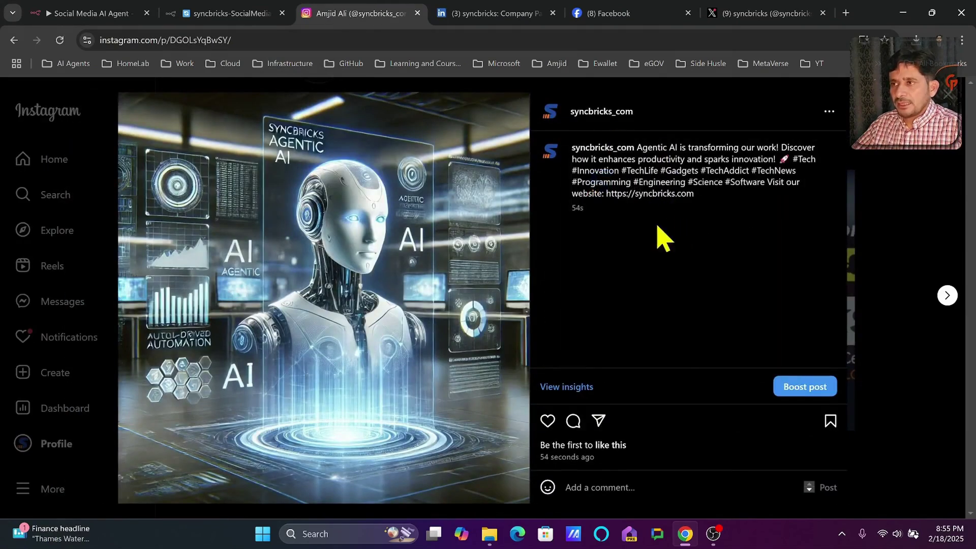
Switch to the syncbricks LinkedIn page and expand the full text of the newest Agentic AI post.
key("ctrl+Tab")
scroll(451, 100, "down", 10)
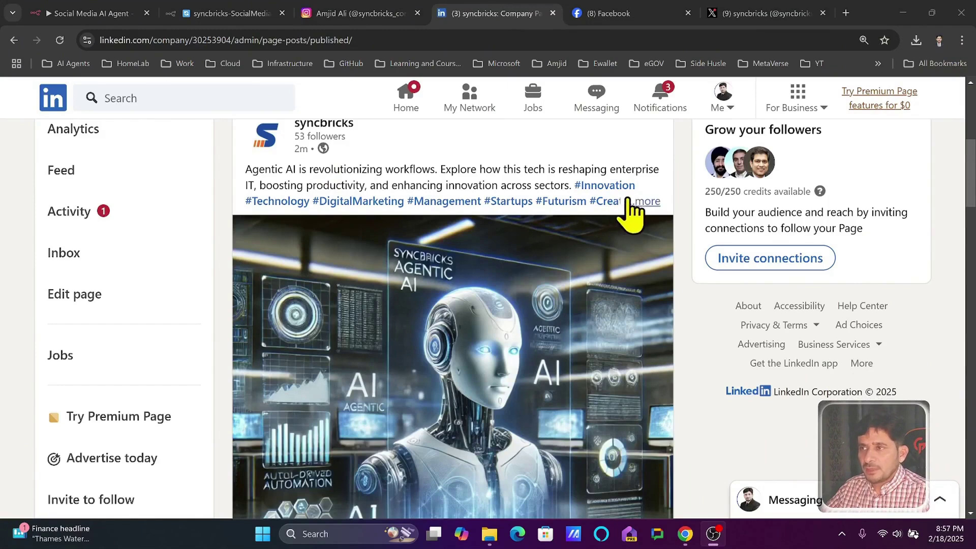
left_click(641, 202)
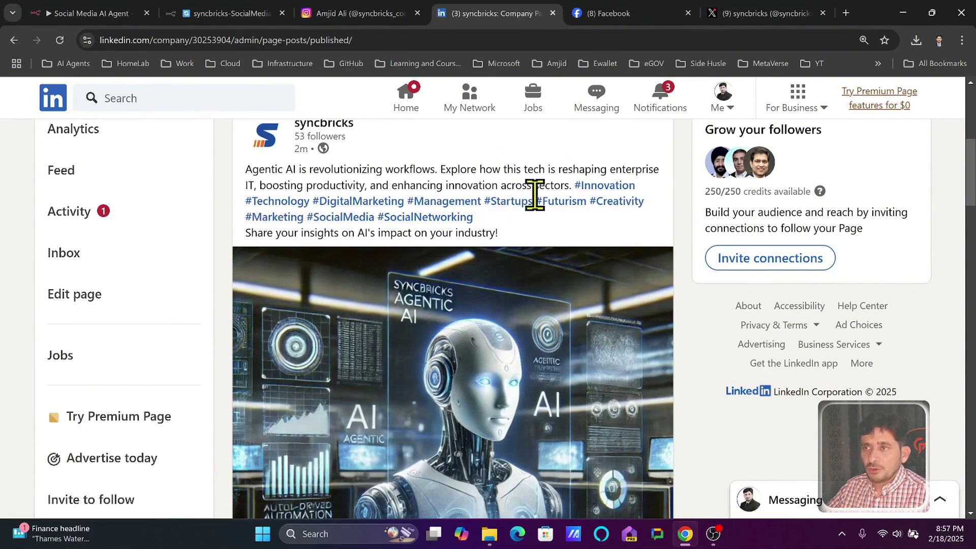
left_click_drag(247, 170, 516, 170)
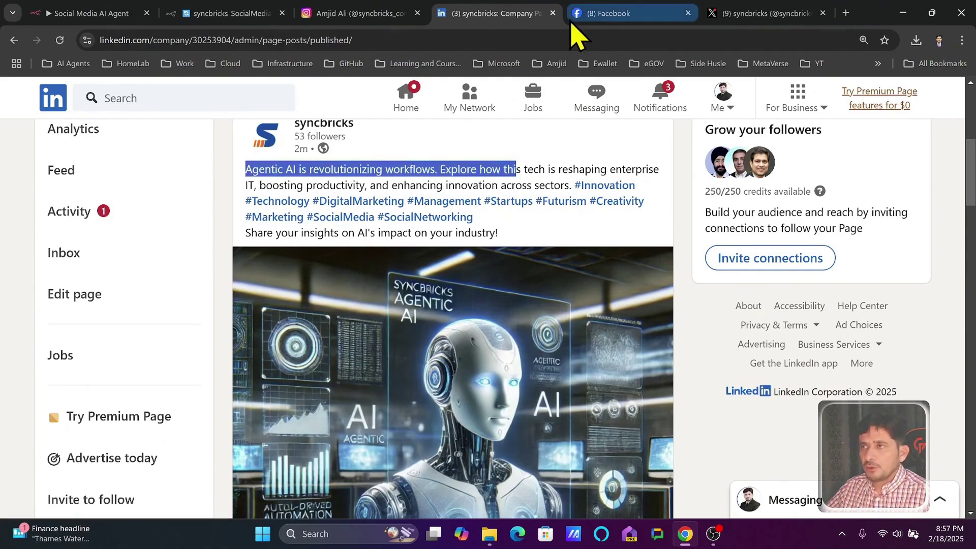
Switch to the Syncbricks Facebook page, reload it and examine the newest Agentic AI post with its image.
left_click(612, 16)
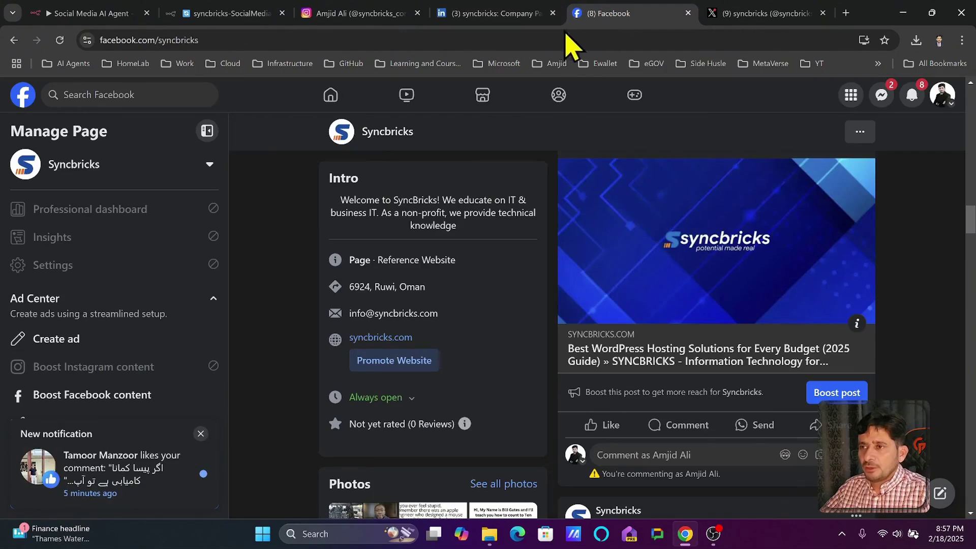
key("F5")
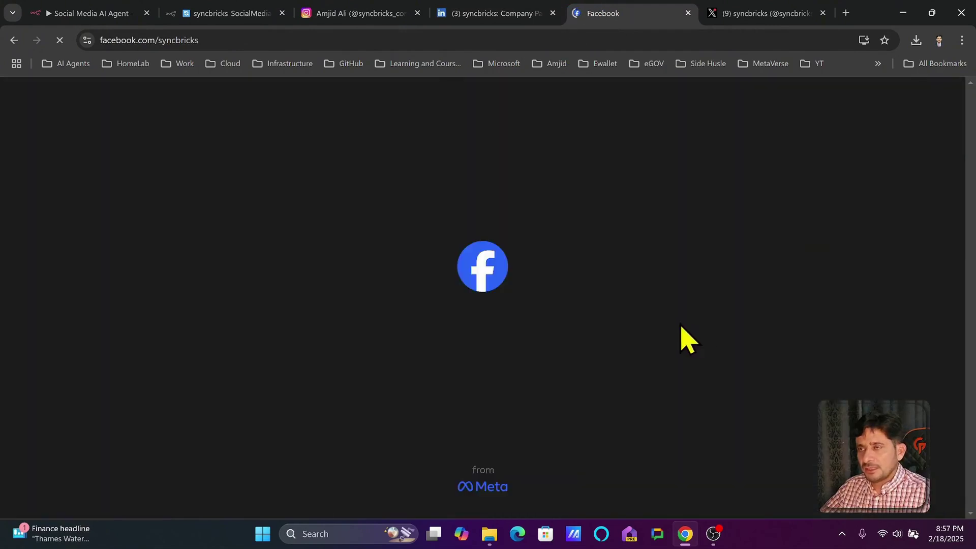
scroll(674, 337, "down", 5)
scroll(806, 331, "down", 4)
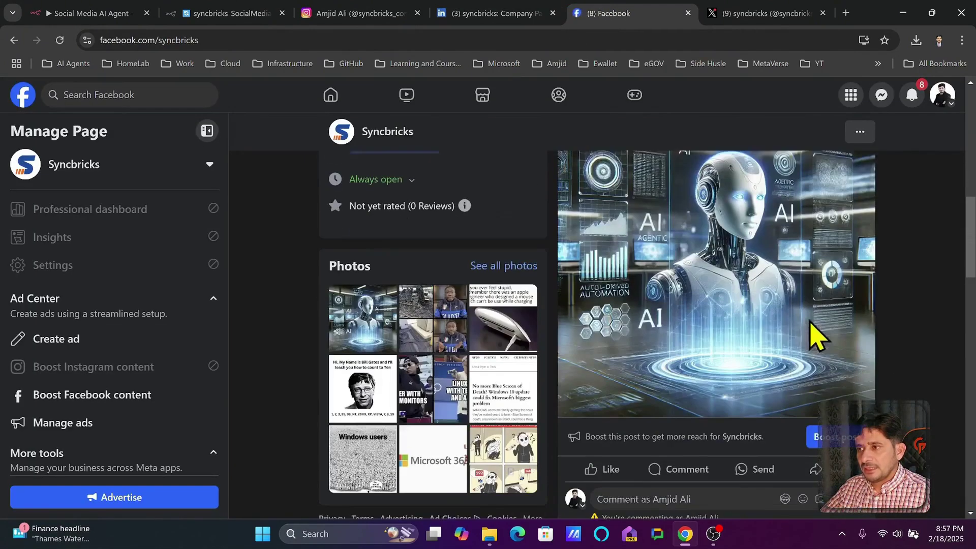
scroll(763, 254, "up", 5)
Switch to the syncbricks X profile, reload it and examine the new Agentic AI post along with the earlier posts.
left_click(765, 14)
key("F5")
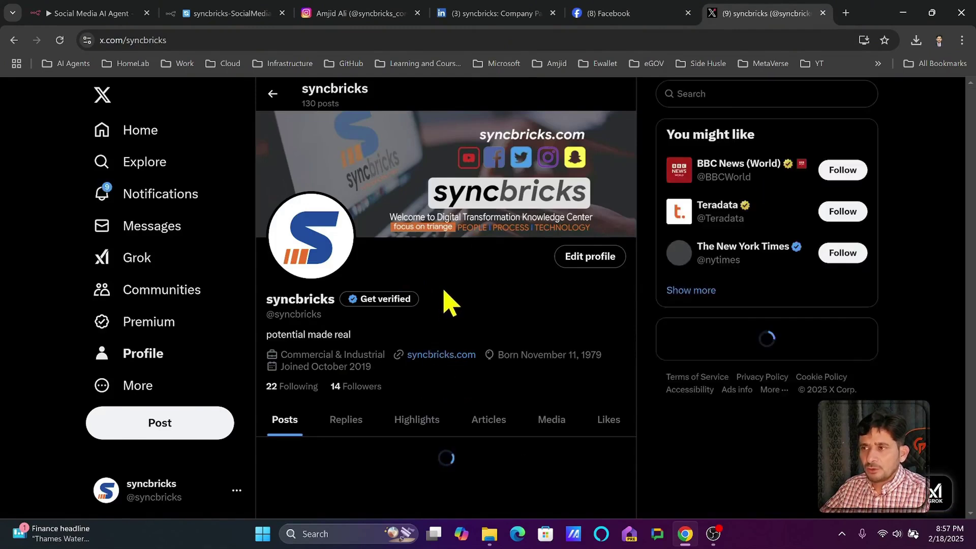
scroll(444, 300, "down", 2)
scroll(455, 297, "down", 2)
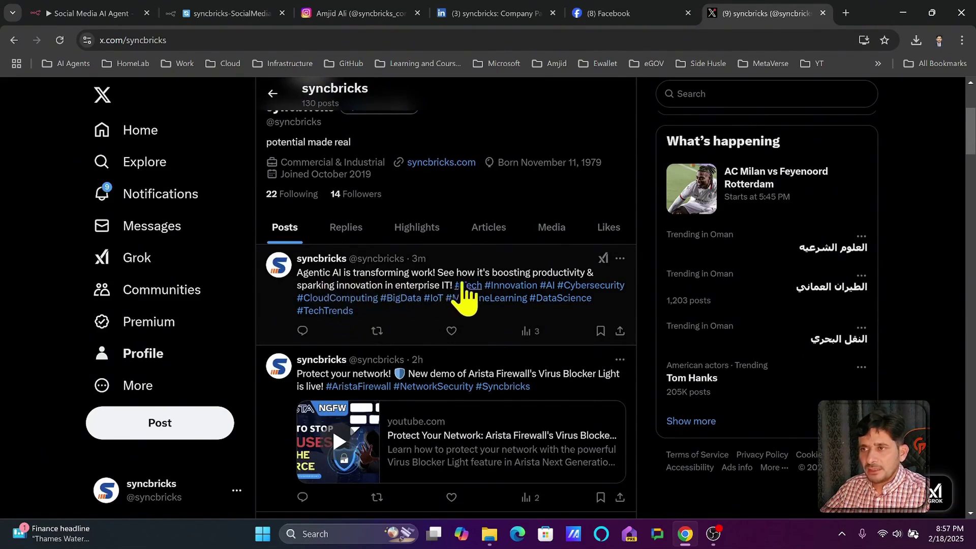
scroll(488, 289, "up", 4)
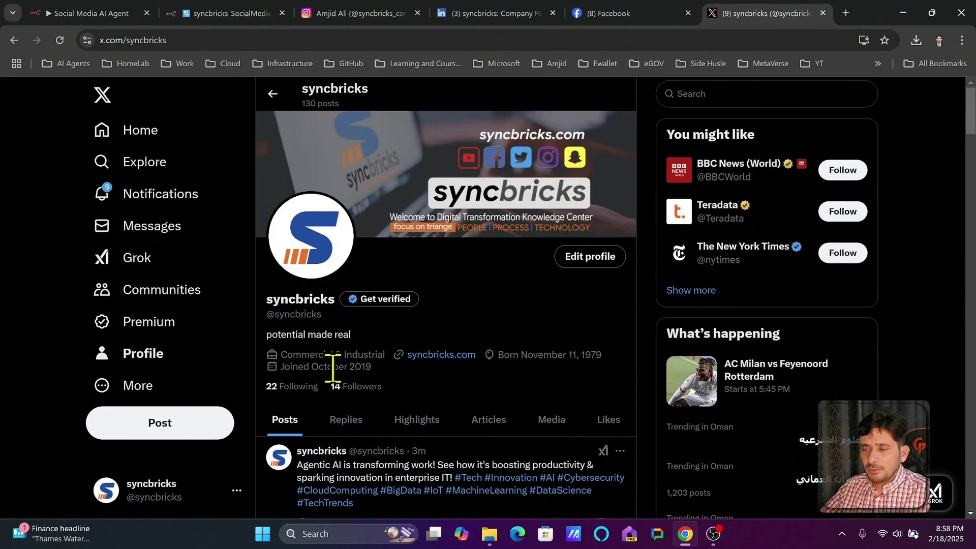
scroll(392, 359, "down", 3)
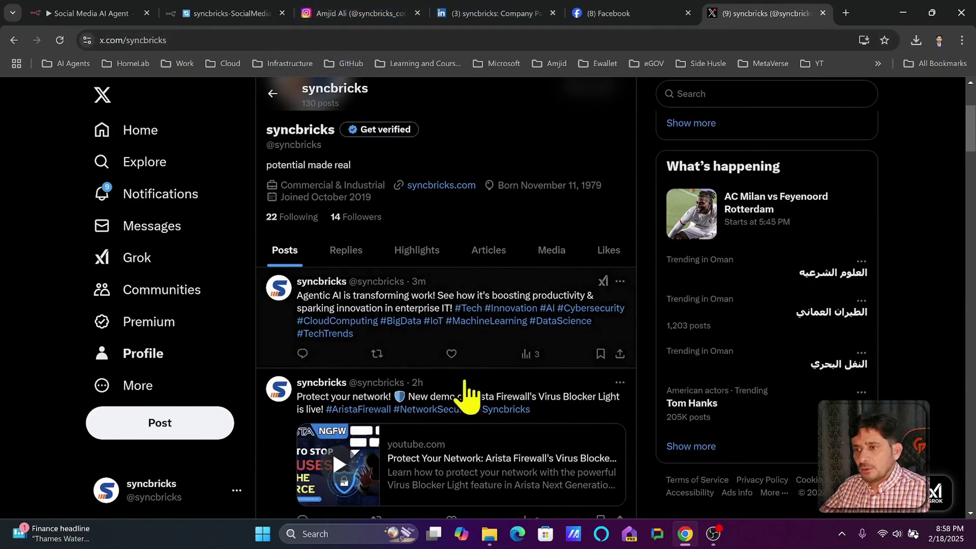
scroll(464, 396, "down", 3)
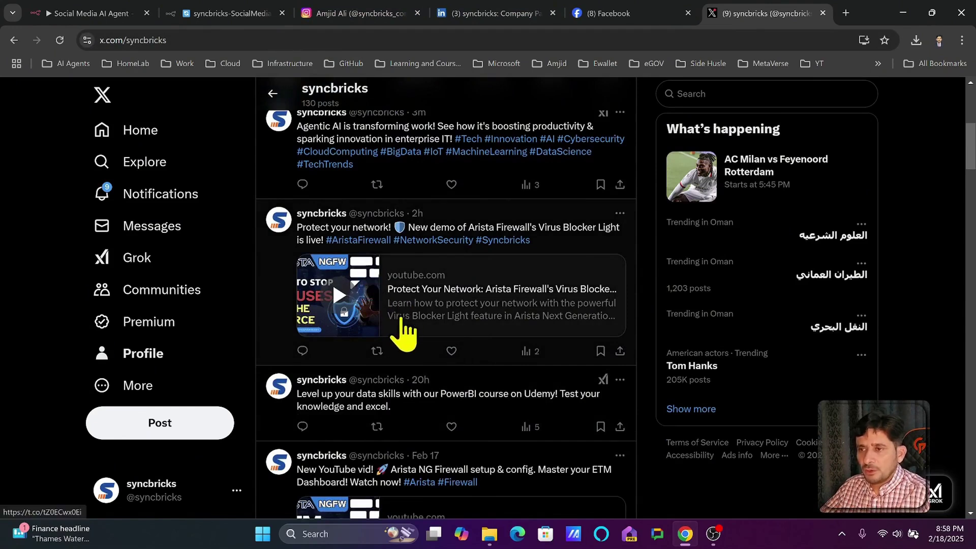
scroll(420, 364, "down", 3)
scroll(399, 356, "down", 5)
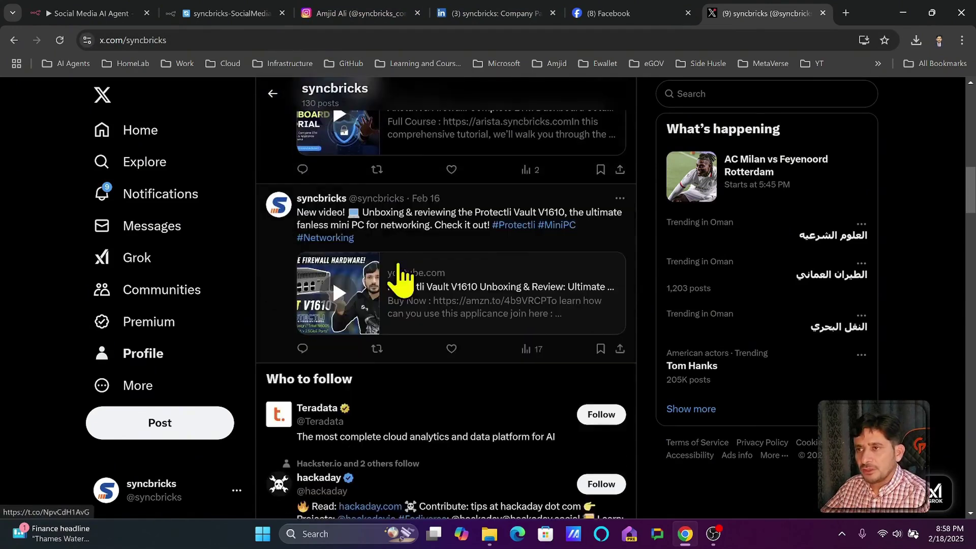
scroll(396, 254, "up", 10)
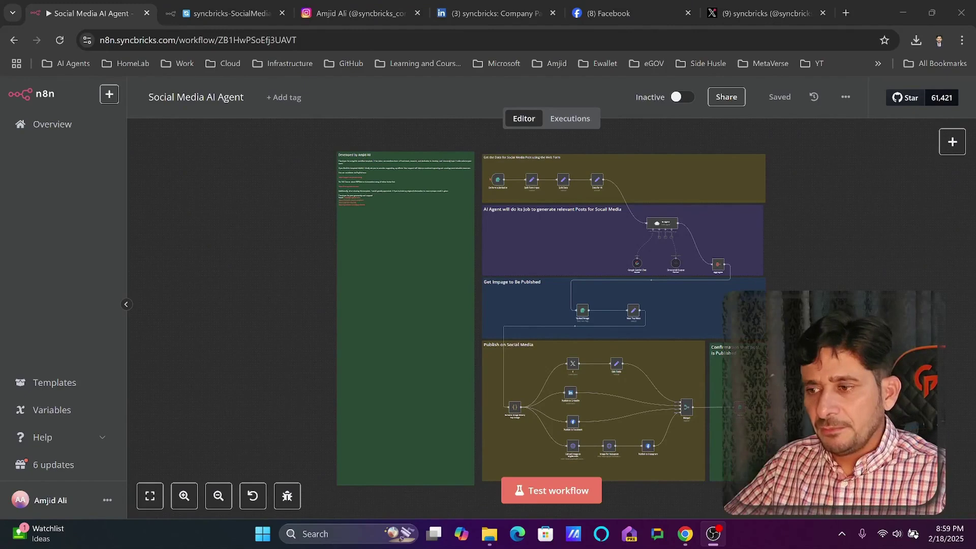
Show the Social Media AI Agent workflow full screen and open the settings of the On form submission node.
scroll(551, 305, "right", 3)
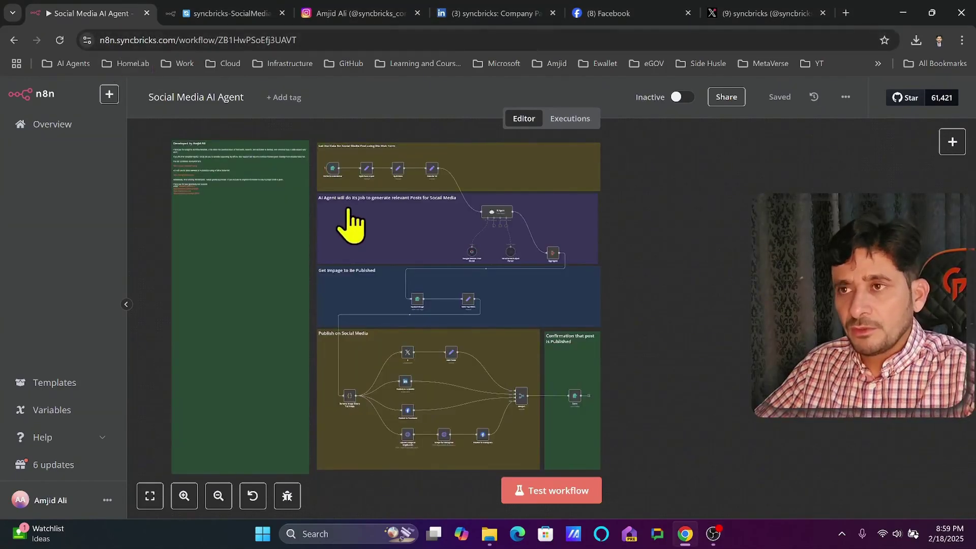
key("F11")
scroll(718, 200, "up", 3)
scroll(252, 256, "up", 5)
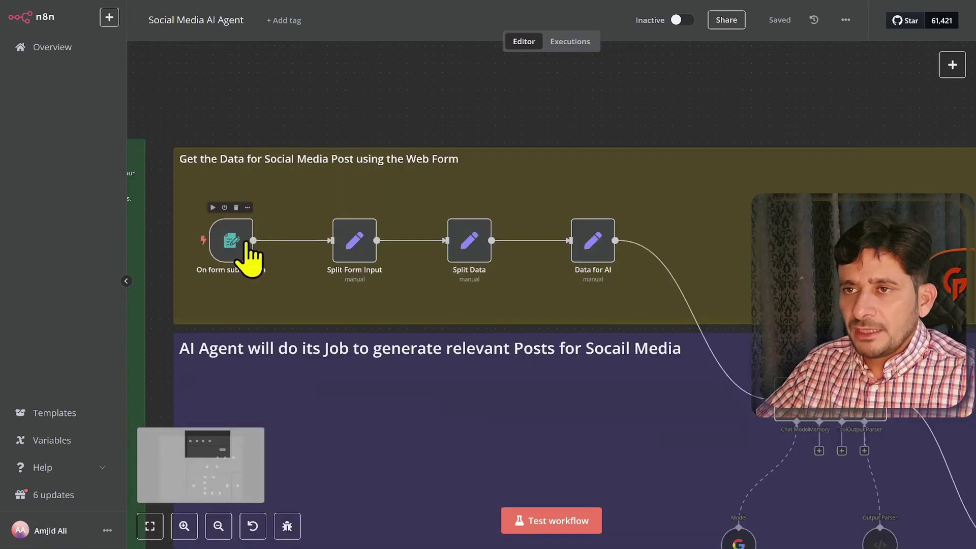
scroll(254, 260, "up", 1)
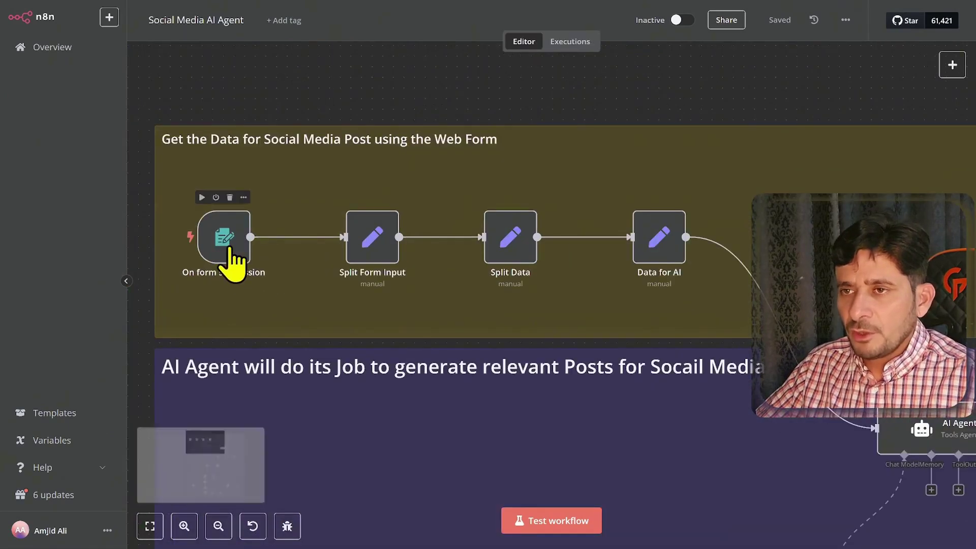
left_click(230, 248)
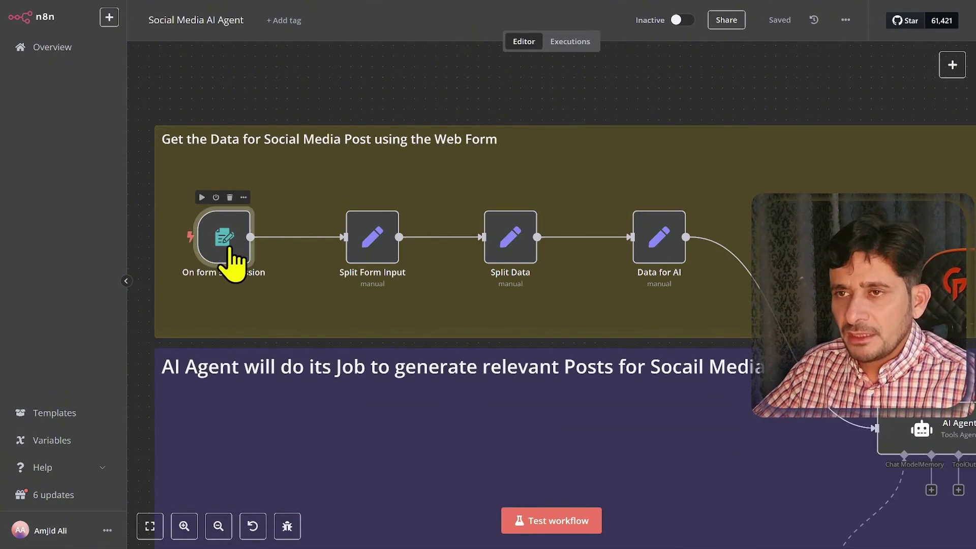
double_click(230, 248)
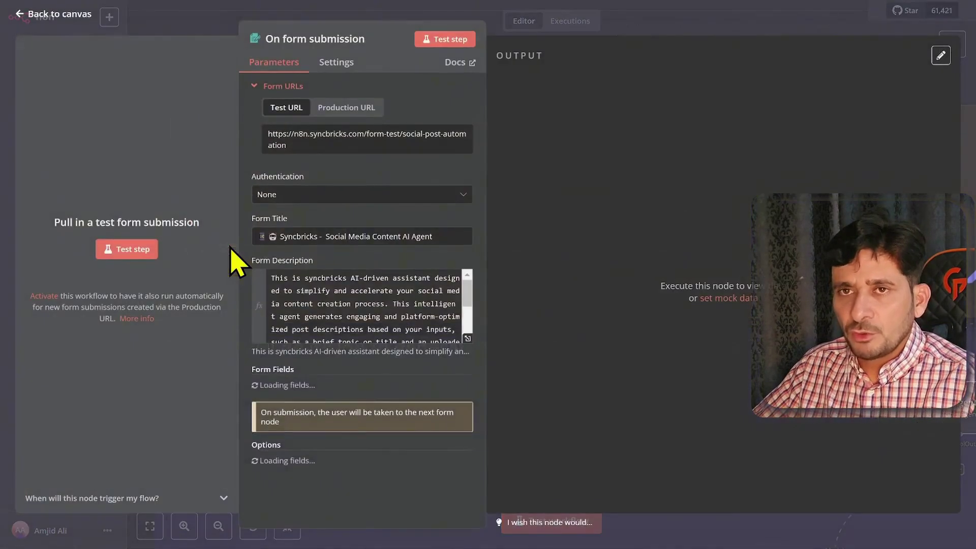
Try Basic Auth as the form's authentication, view its credential choices, and set the authentication back to None.
left_click(277, 200)
left_click(313, 226)
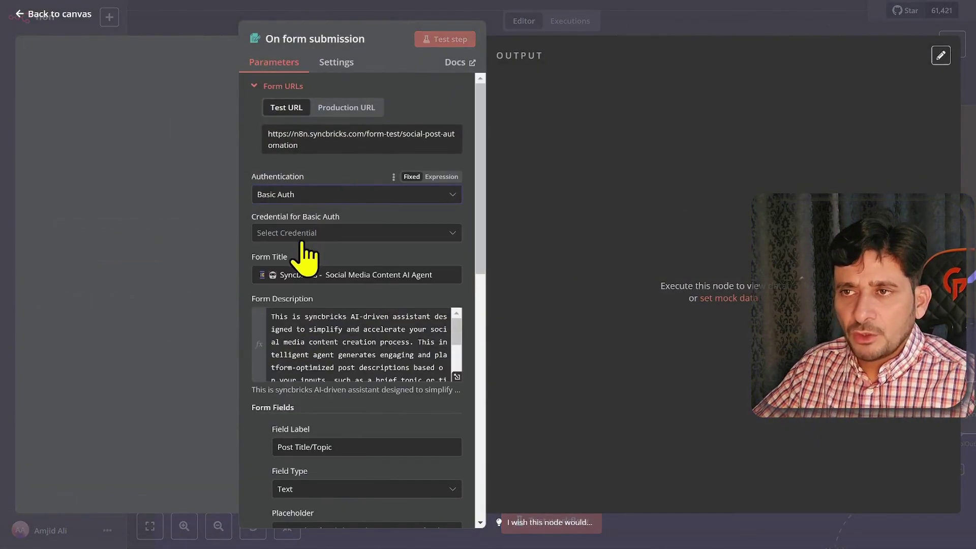
left_click(324, 235)
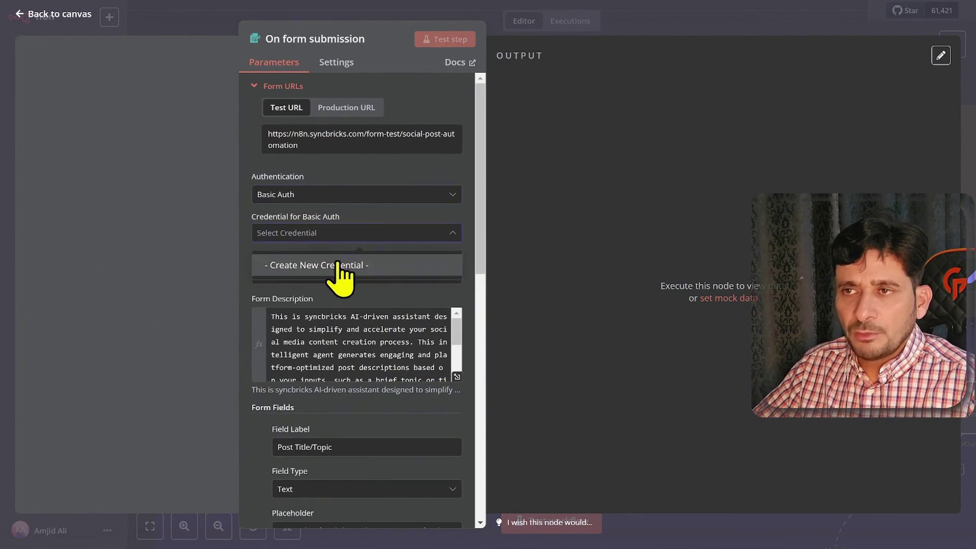
left_click(362, 195)
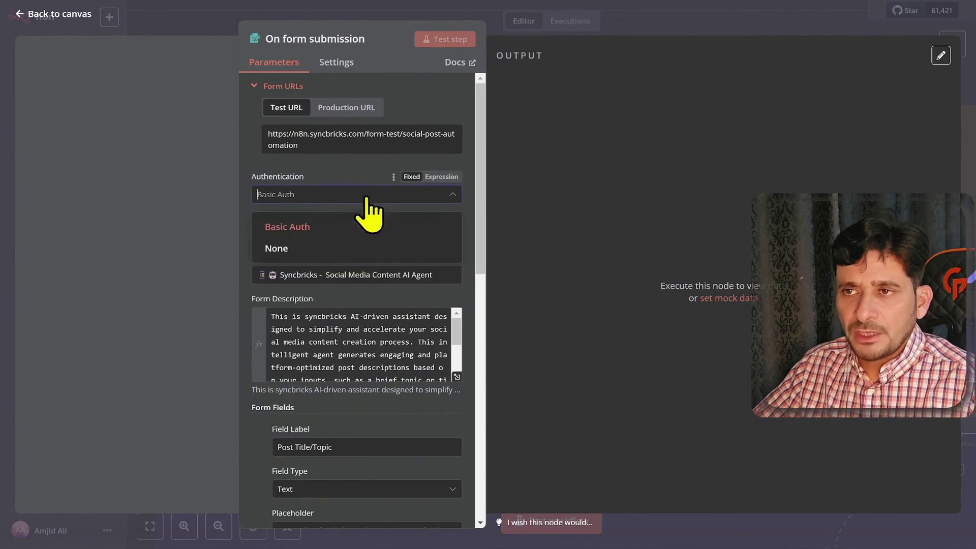
left_click(309, 248)
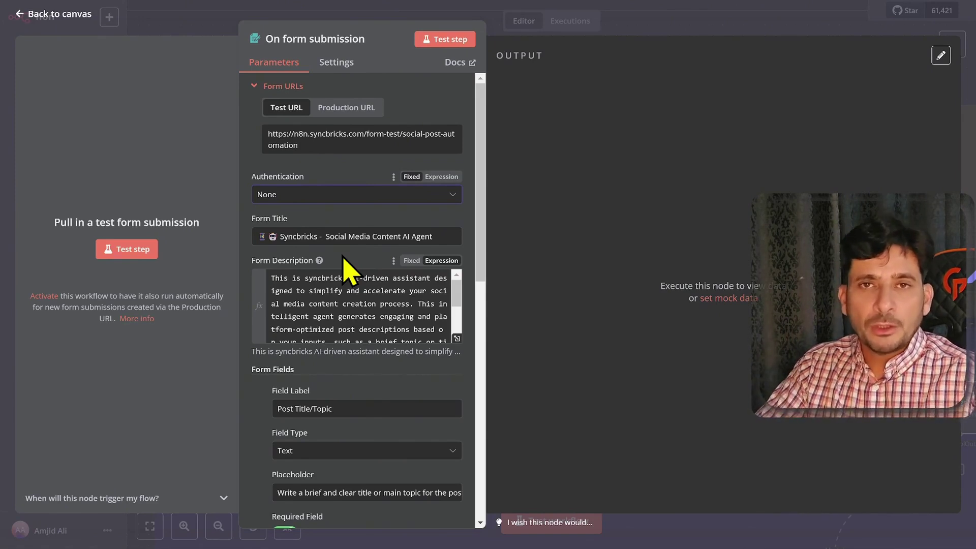
Examine the form's full description, its fields and the submit button label, and return to the workflow canvas.
left_click(457, 339)
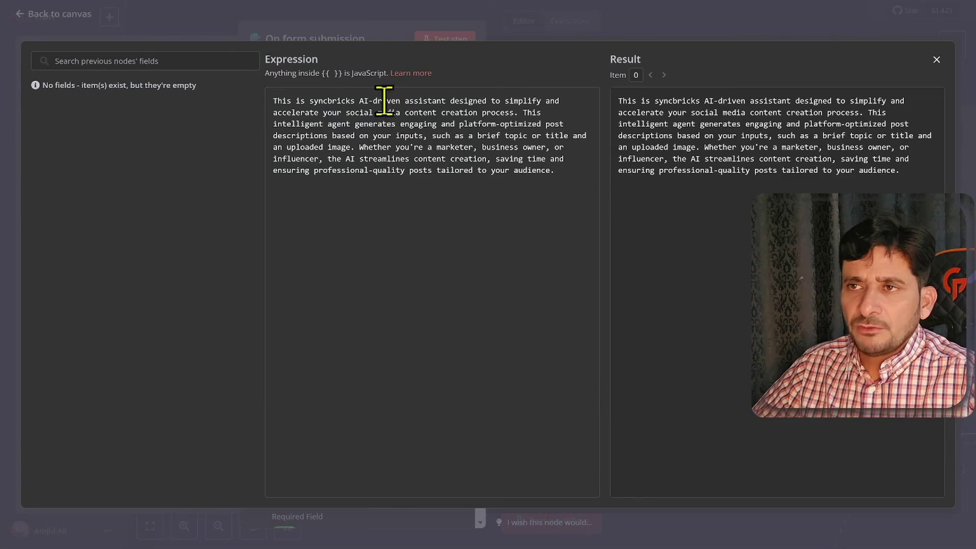
left_click(207, 36)
scroll(397, 366, "down", 2)
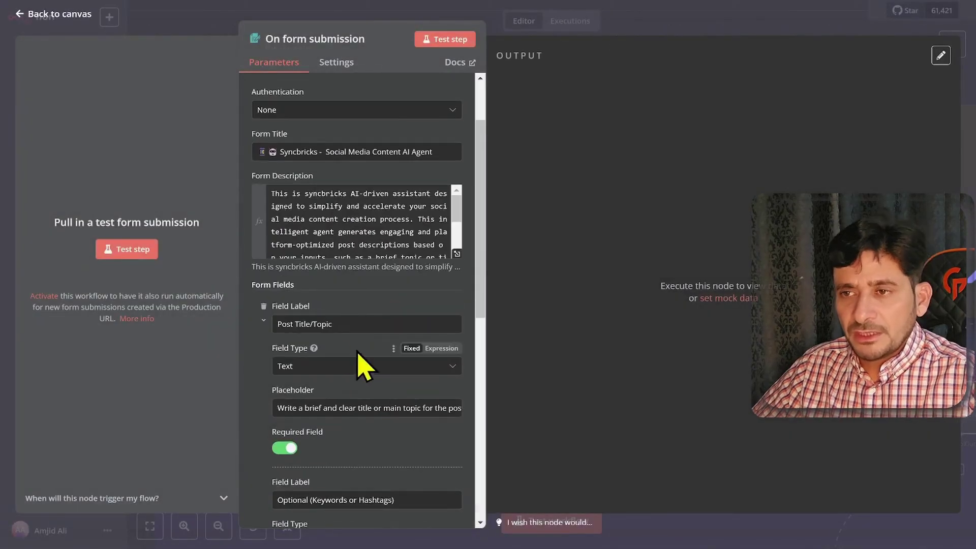
scroll(364, 394, "down", 5)
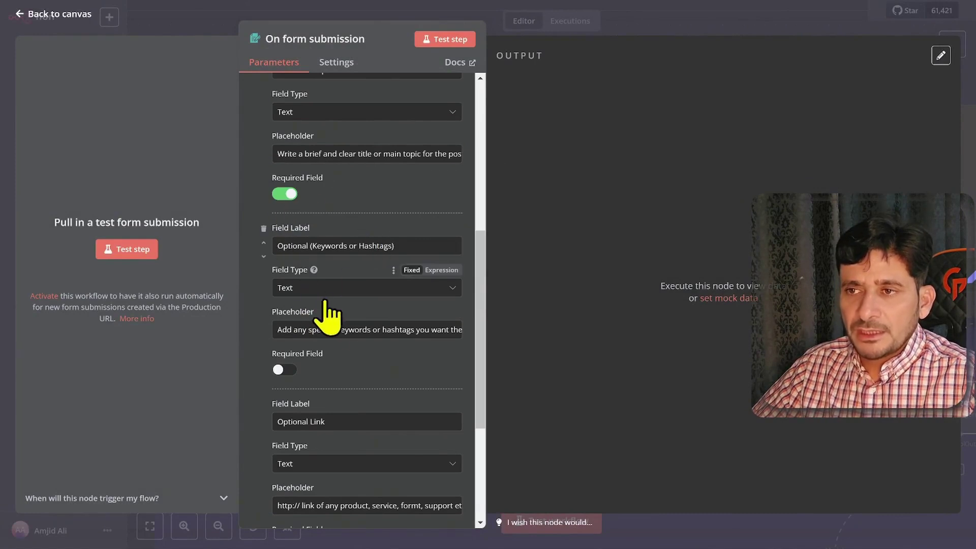
scroll(363, 386, "down", 3)
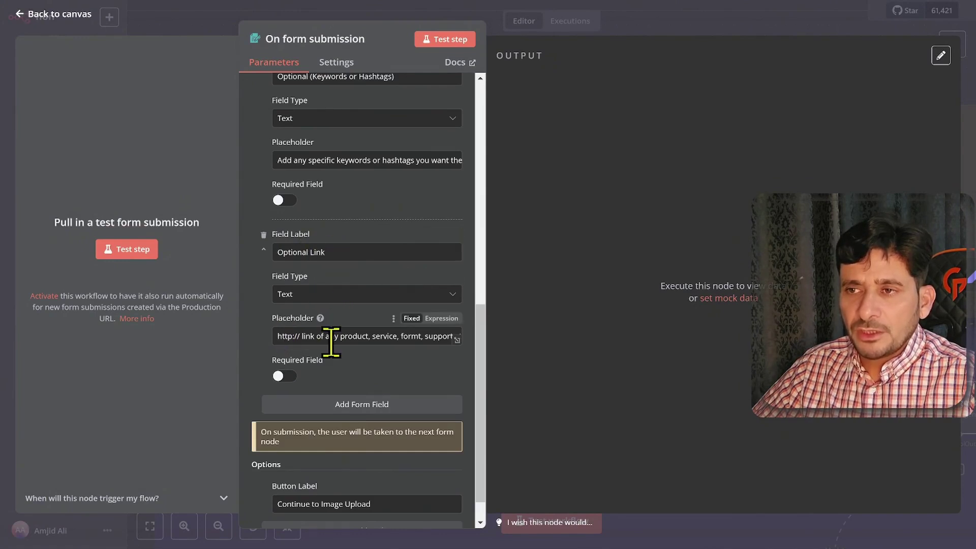
scroll(321, 339, "down", 1)
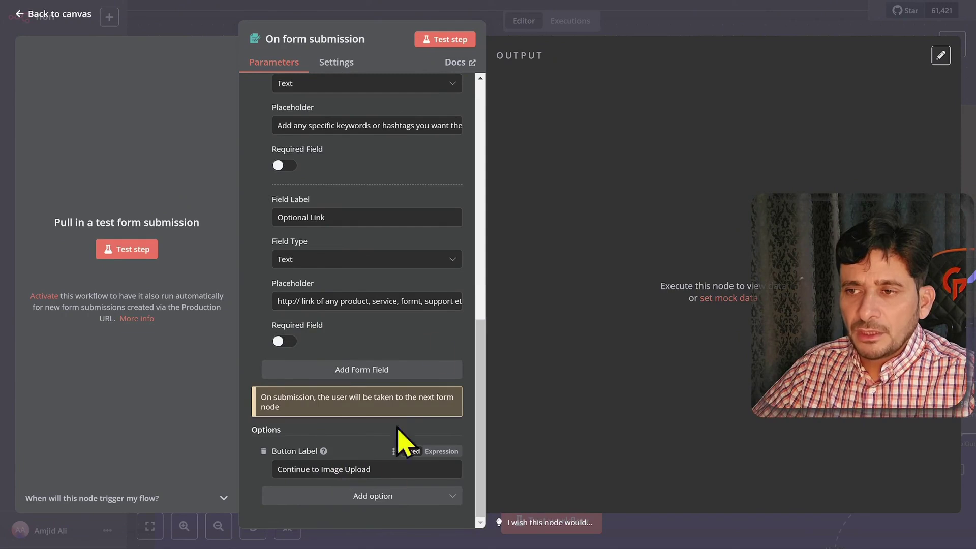
left_click(267, 9)
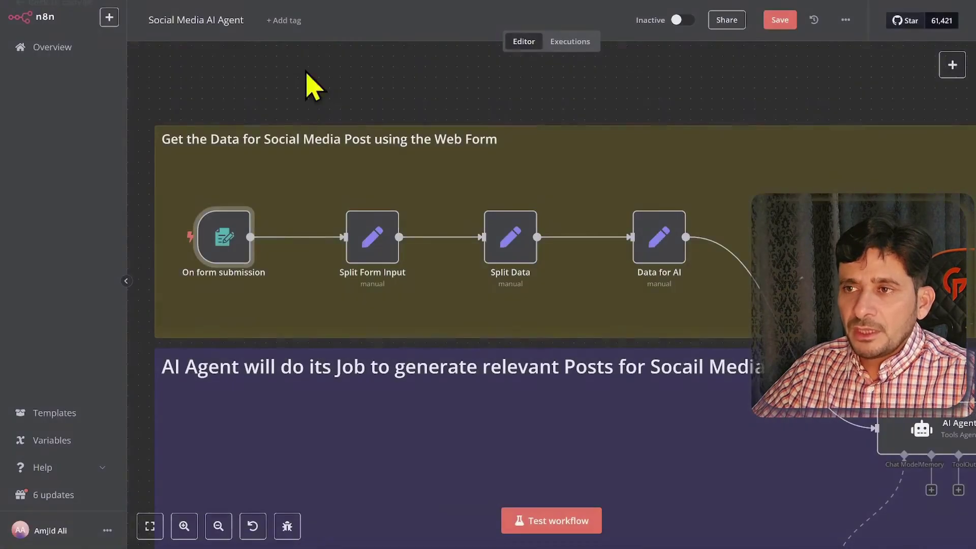
Select the Split Form Input node and look over the Split Data and Data for AI nodes that follow it.
left_click(365, 236)
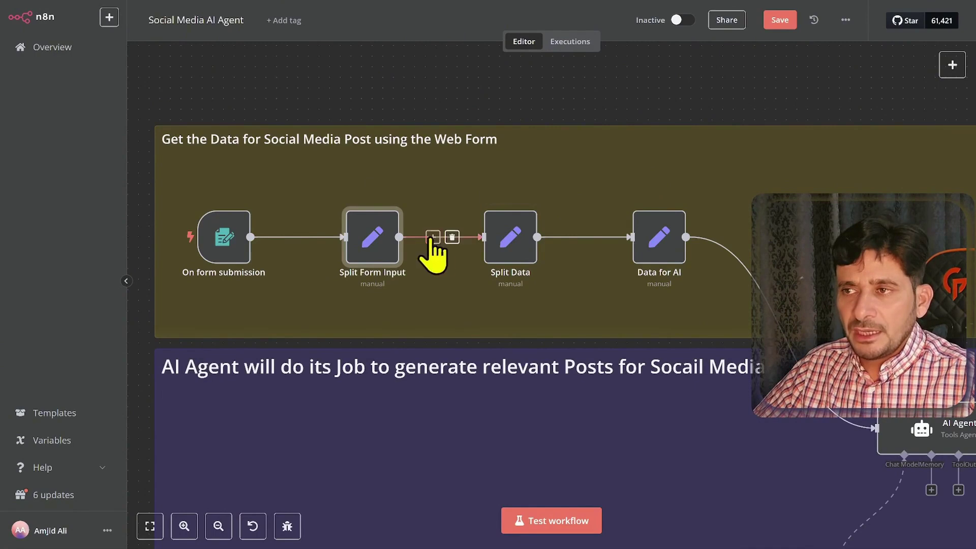
mouse_move(651, 237)
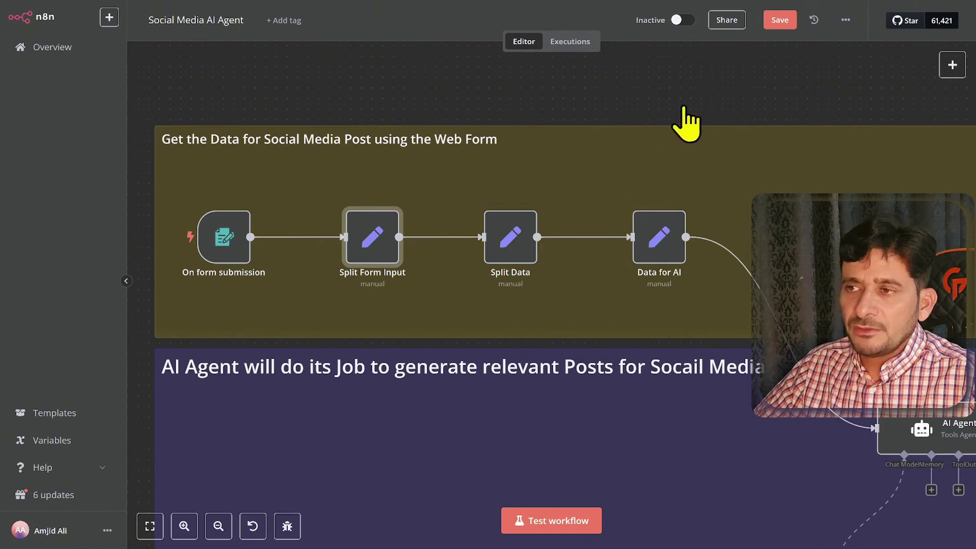
scroll(768, 216, "down", 2)
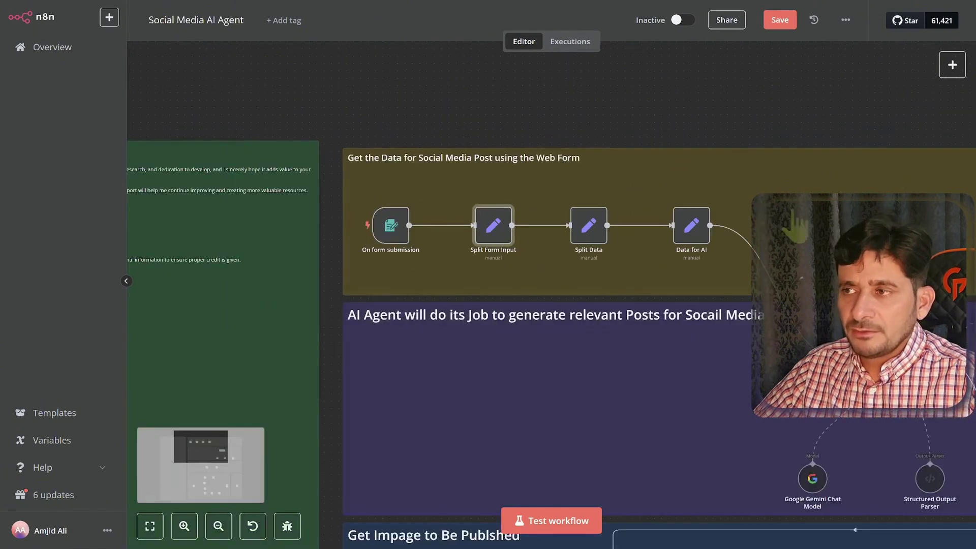
Open the AI Agent's prompt in the full expression editor and add "and tutorial on youtube and other platrosm" after "insightful articles".
left_click_drag(819, 113, 562, 74)
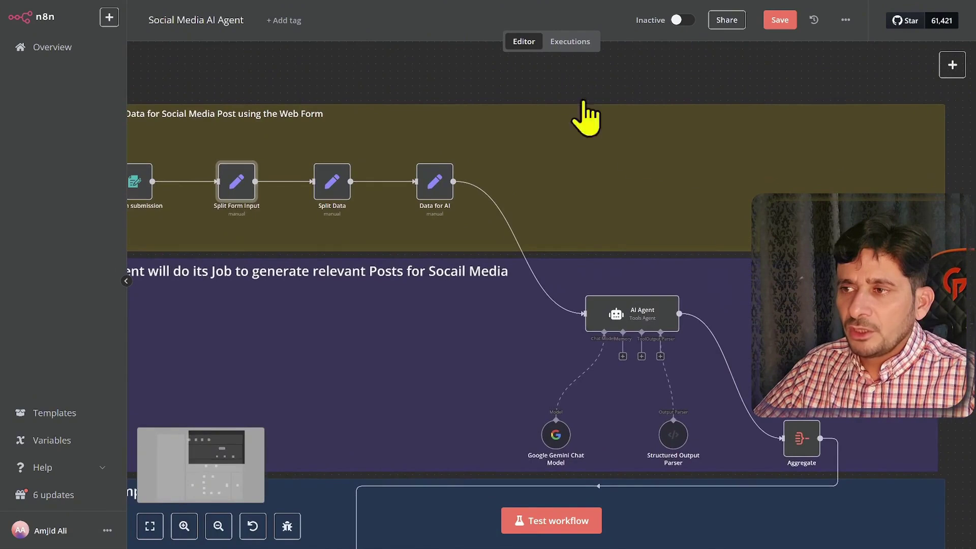
left_click_drag(968, 251, 764, 164)
scroll(485, 224, "up", 2)
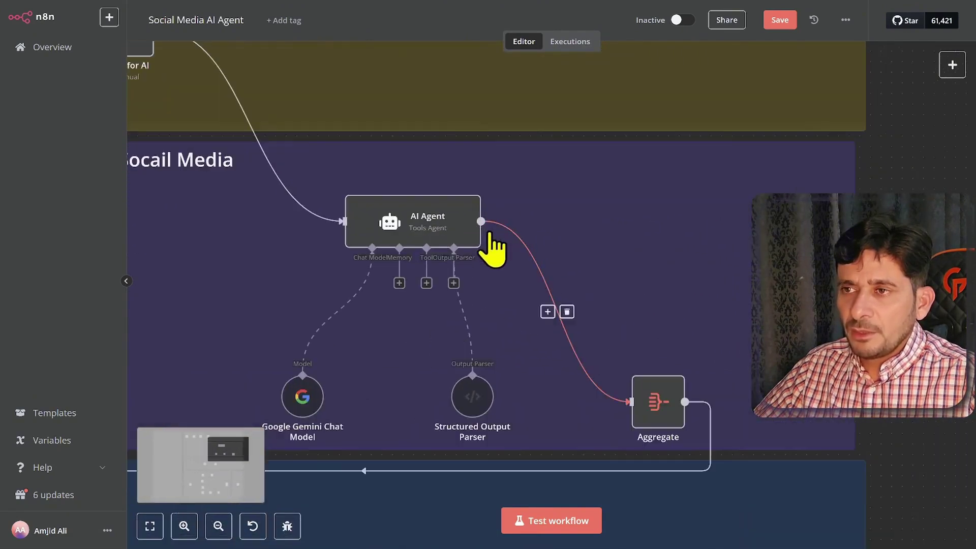
double_click(413, 226)
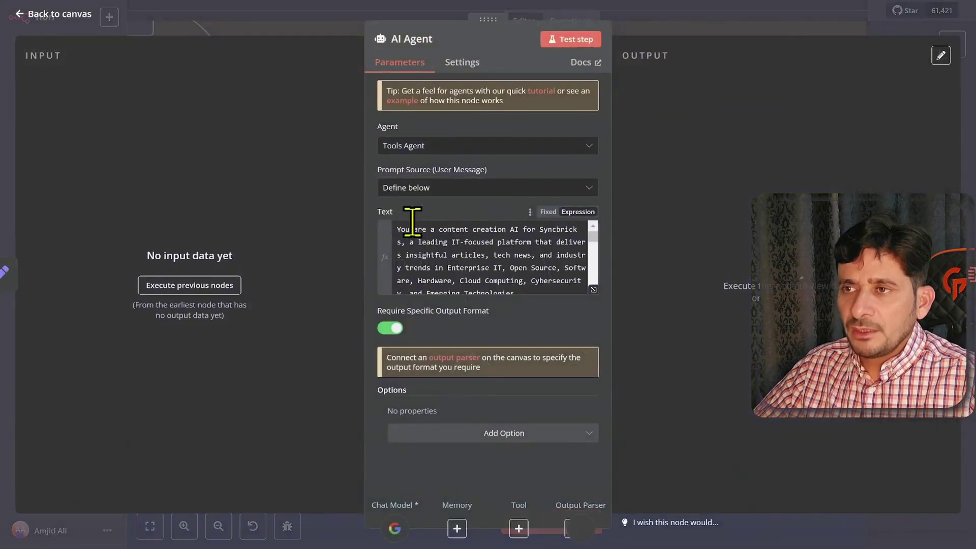
left_click(411, 224)
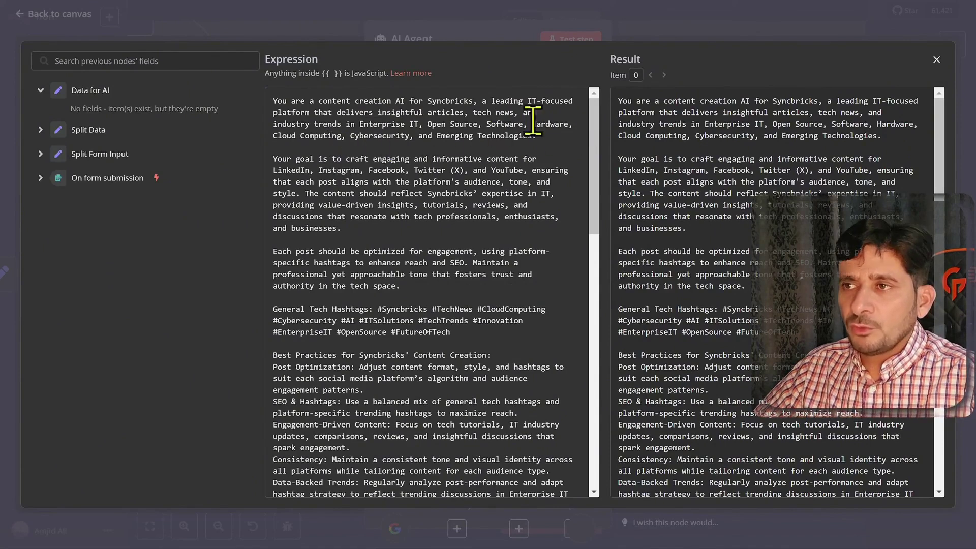
type("and tutorial on youtube and other p")
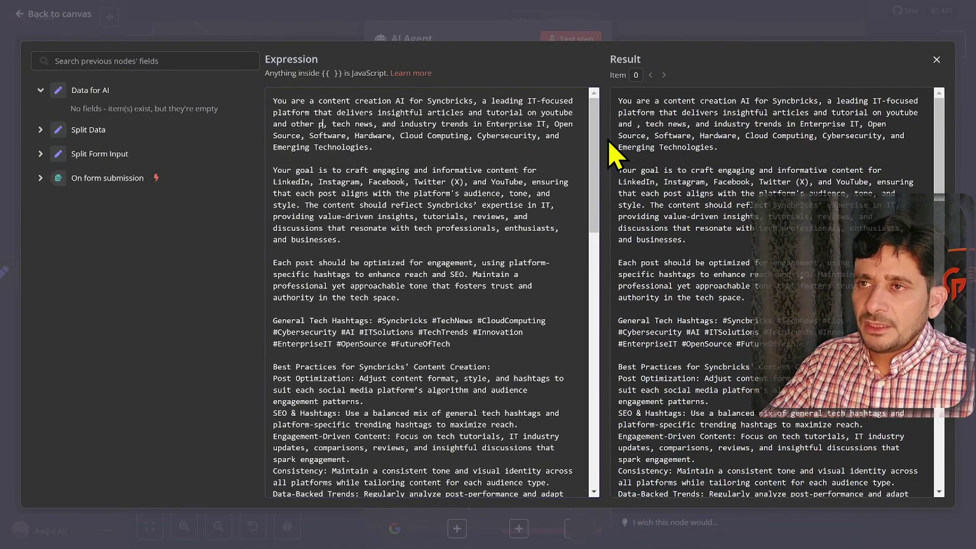
type("latrosm")
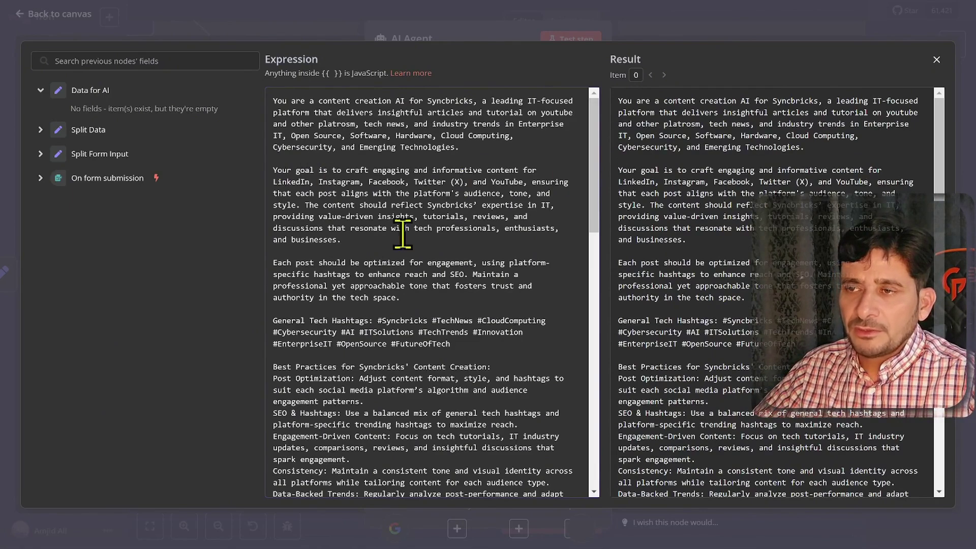
Read through the AI Agent prompt's platform-specific requirements and closing input expressions, and return to the workflow canvas.
scroll(426, 286, "down", 5)
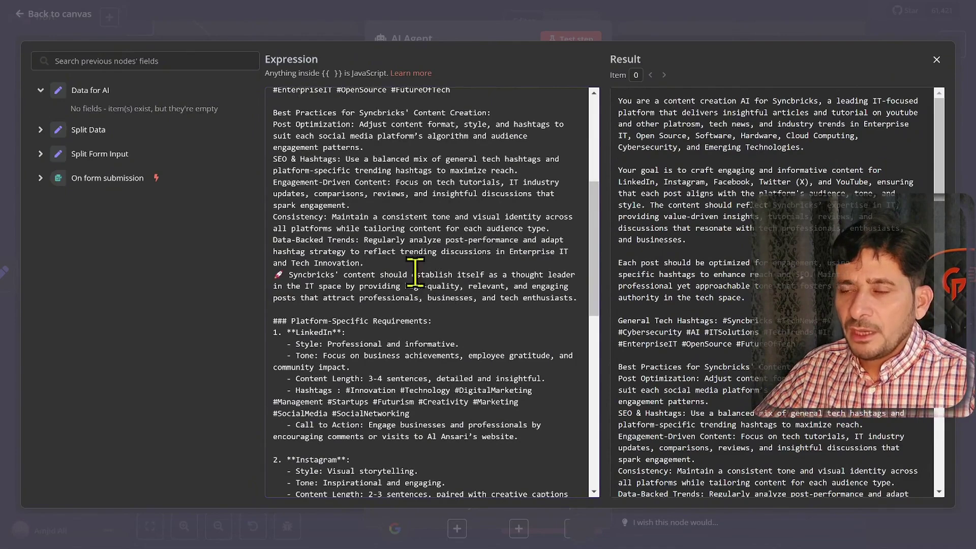
scroll(407, 265, "down", 3)
scroll(390, 275, "down", 8)
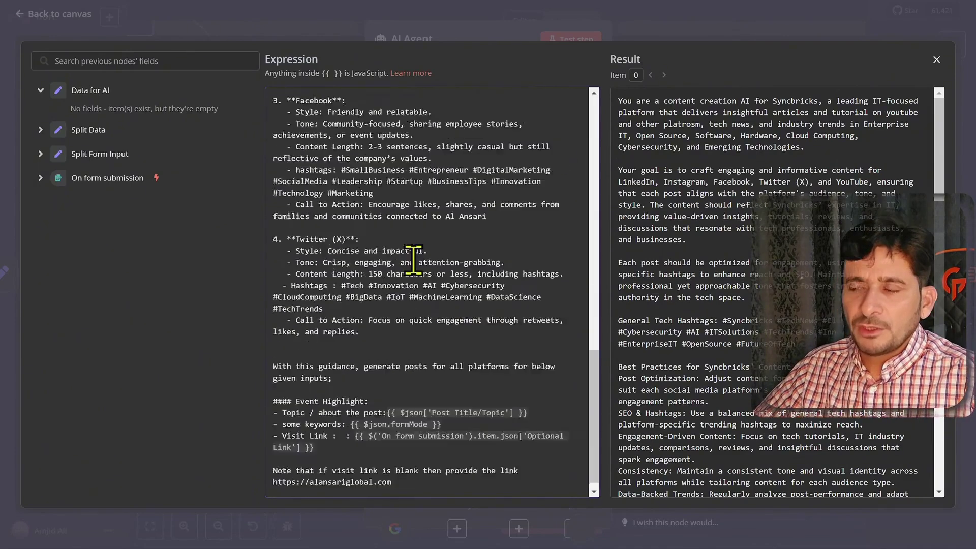
scroll(413, 246, "up", 16)
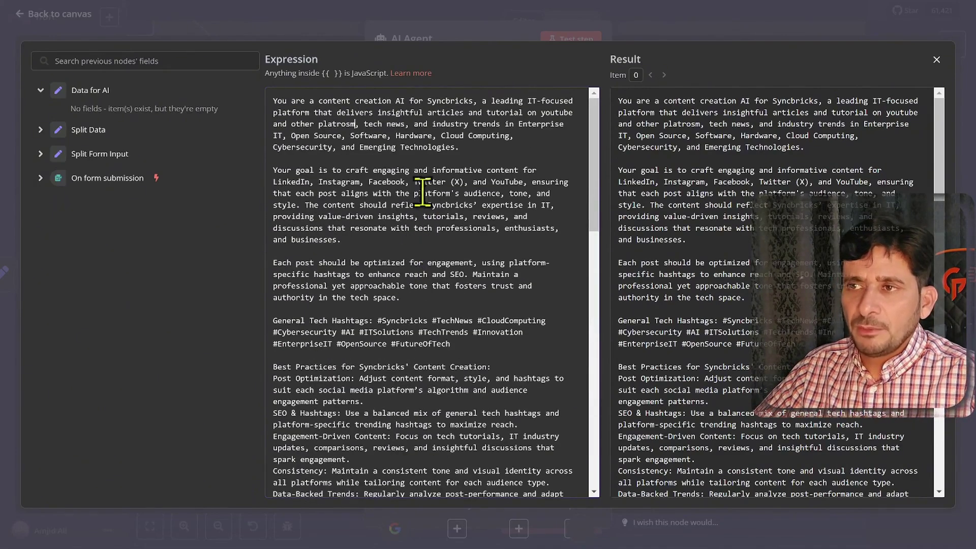
left_click(311, 29)
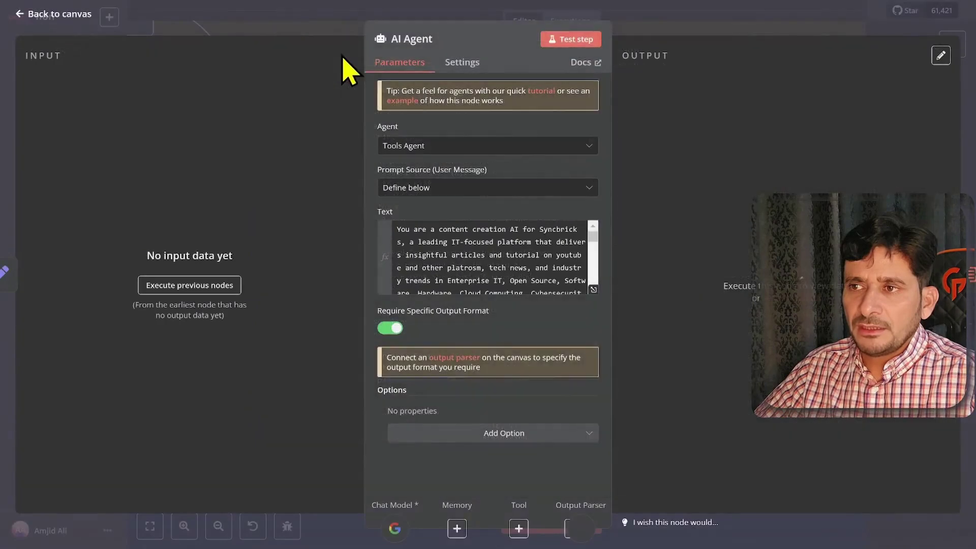
left_click(347, 14)
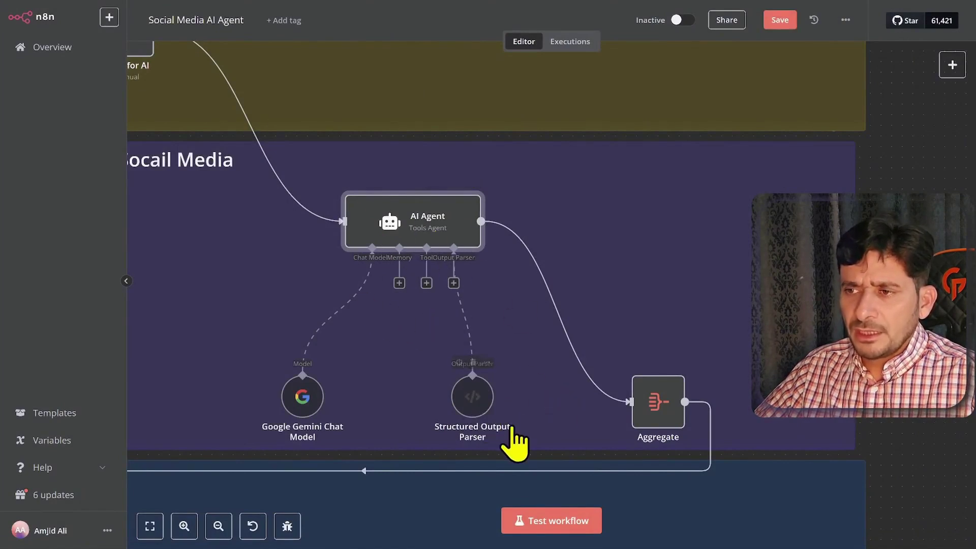
Examine the Structured Output Parser's full input schema and the Aggregate node's parameters, and return to the canvas.
double_click(479, 397)
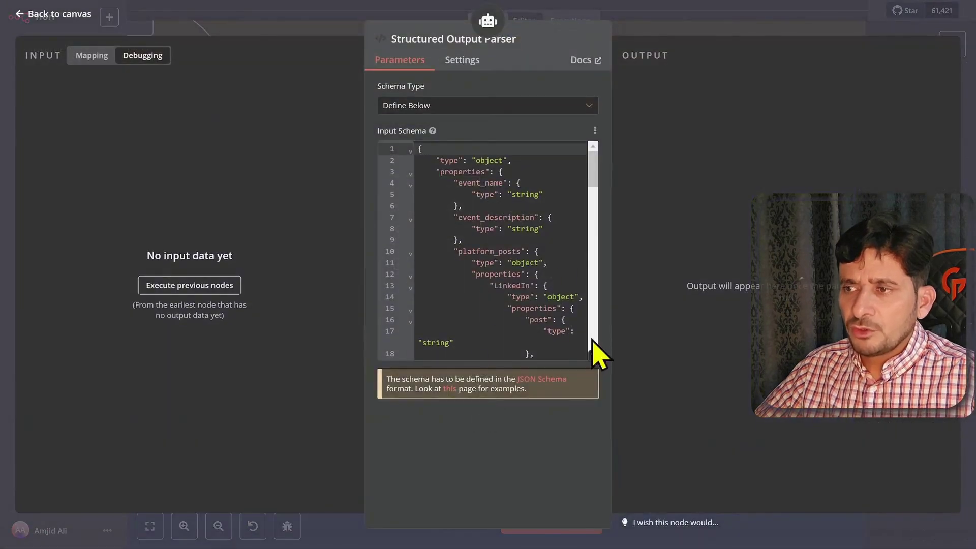
left_click(593, 356)
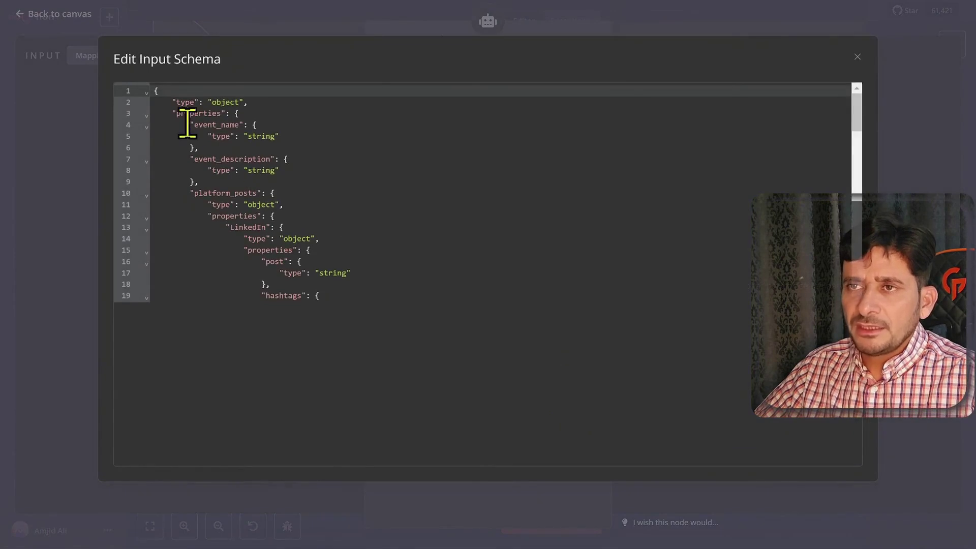
key("ctrl+a")
left_click(394, 28)
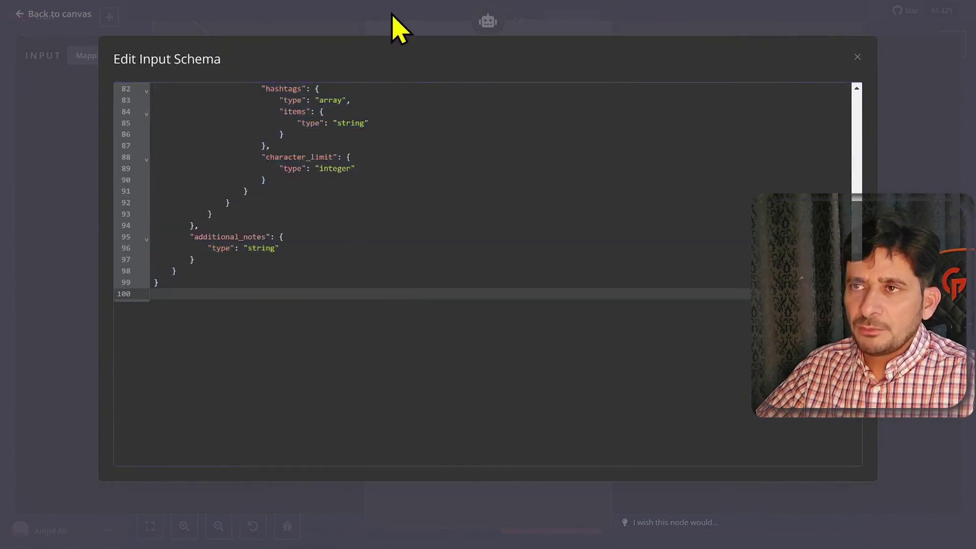
left_click(656, 38)
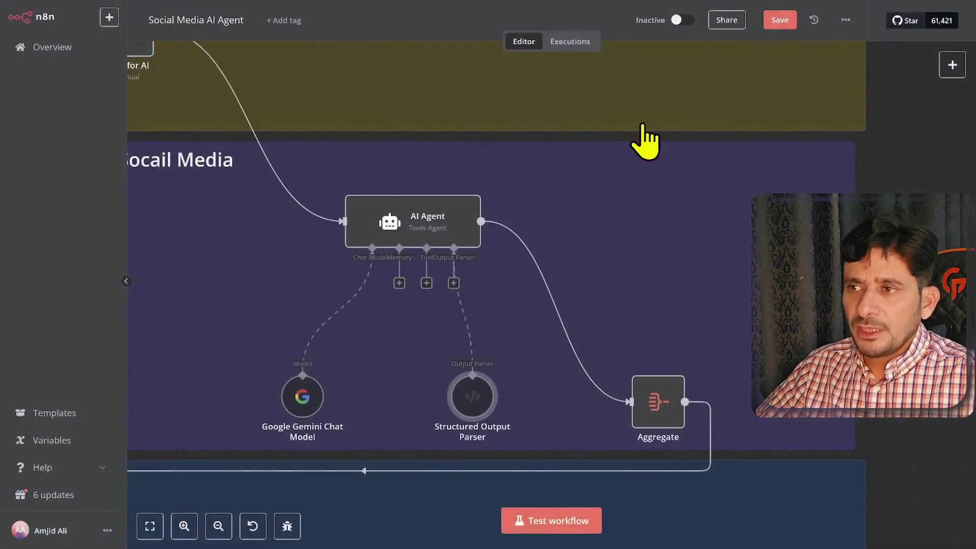
double_click(657, 408)
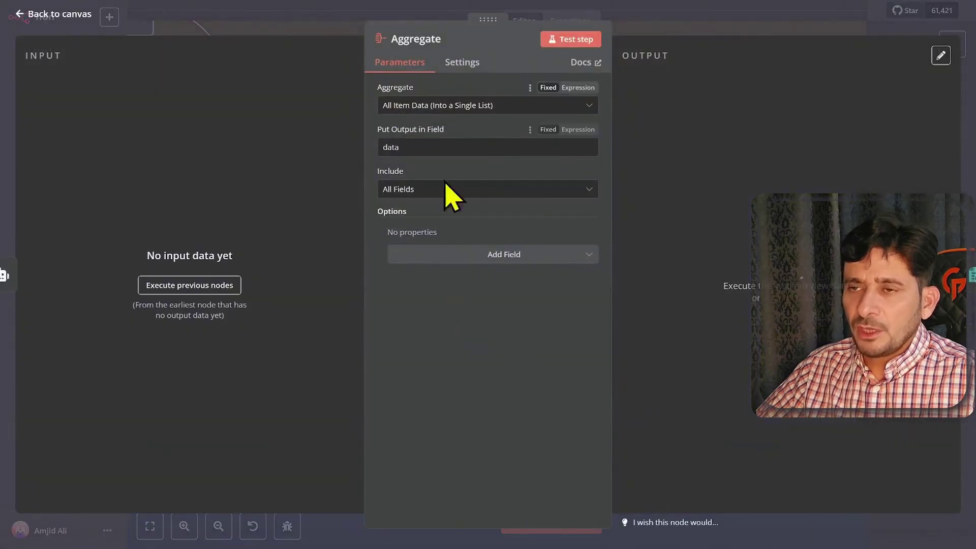
left_click(305, 21)
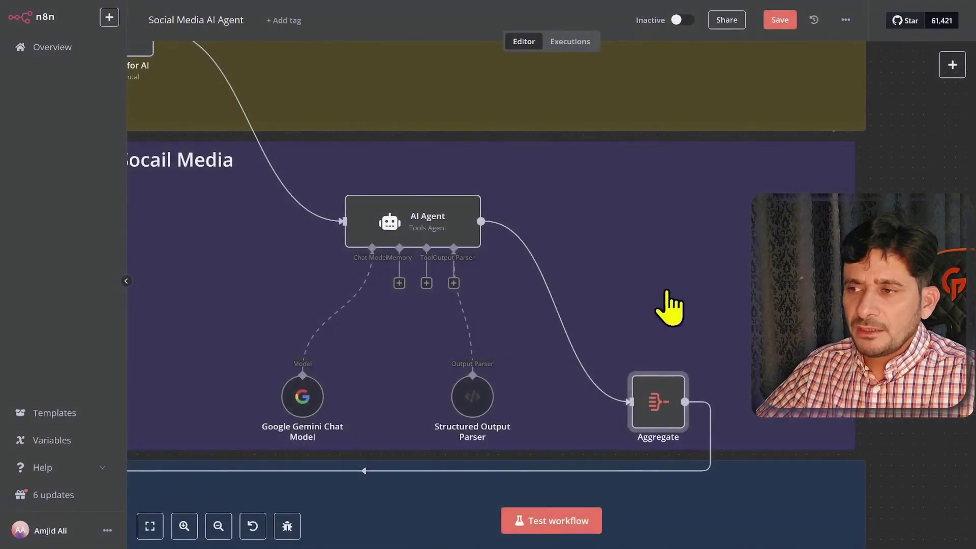
Examine the Upload Image node's form fields and its full form description with the LinkedIn, Facebook and Twitter post expressions, and return to the canvas.
scroll(669, 305, "down", 5)
scroll(682, 312, "left", 4)
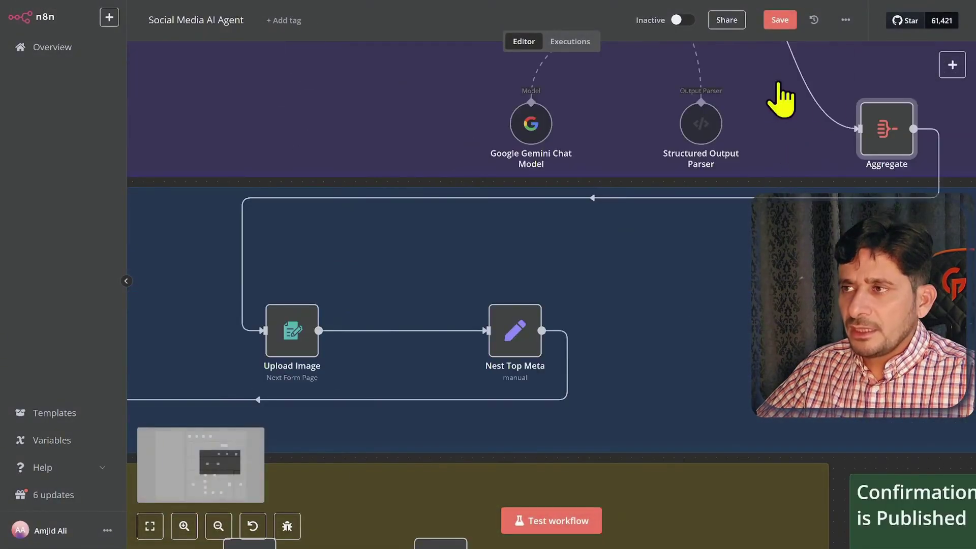
mouse_move(289, 370)
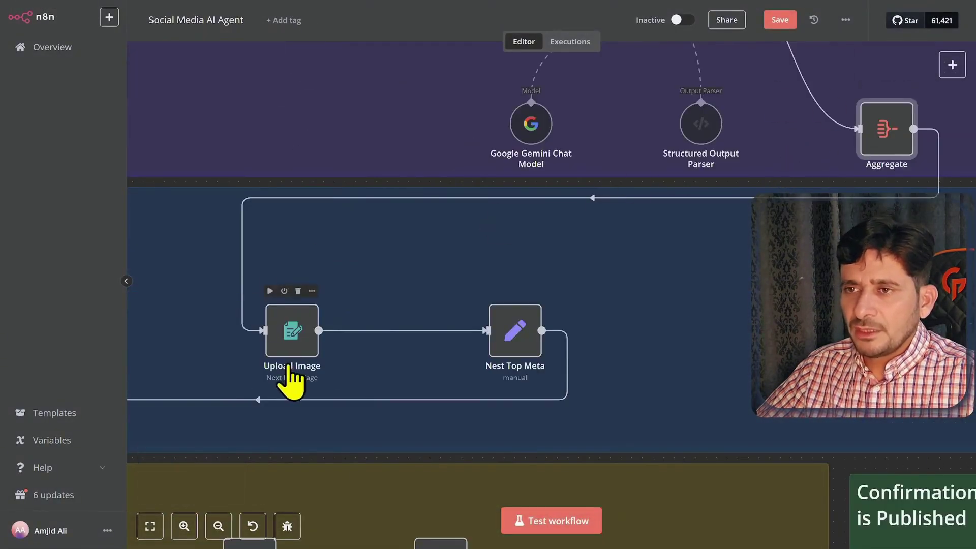
double_click(290, 358)
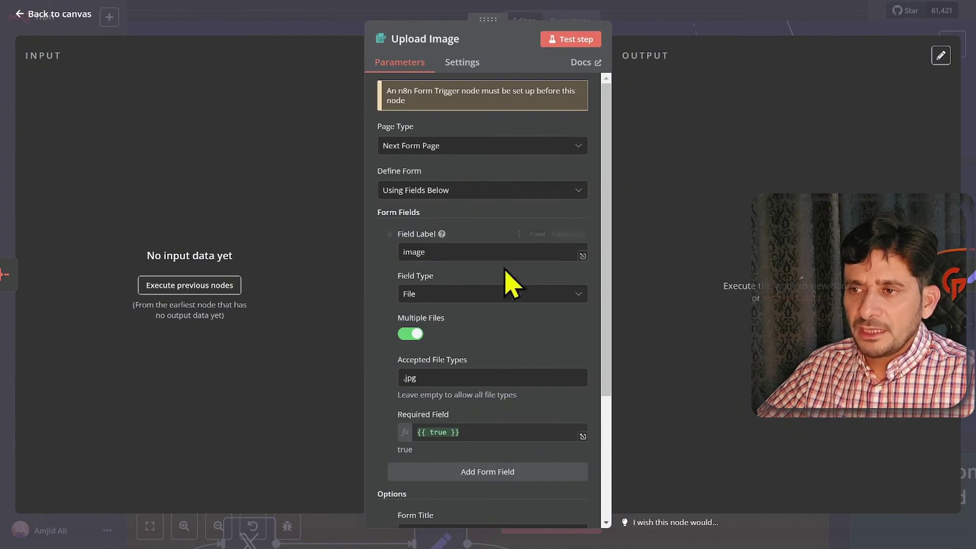
scroll(508, 292, "down", 3)
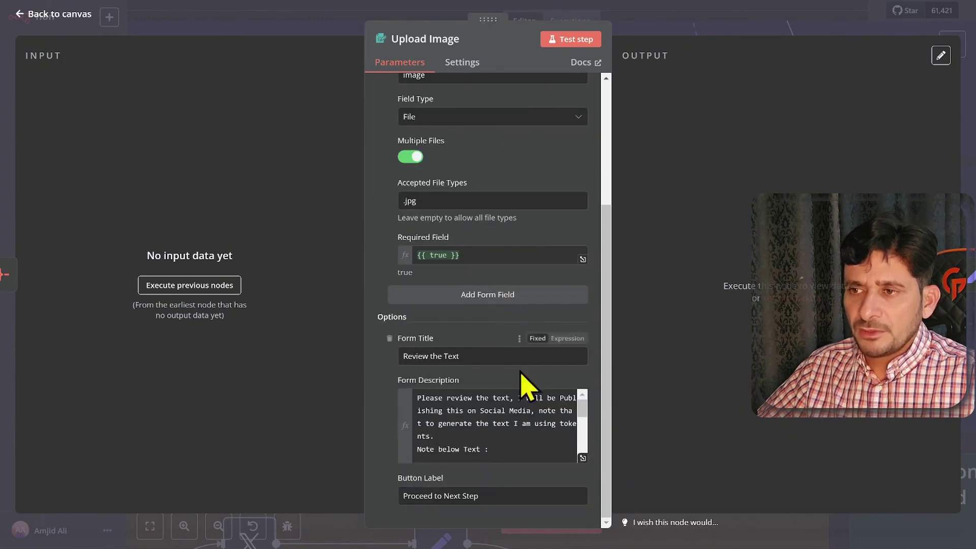
left_click(582, 457)
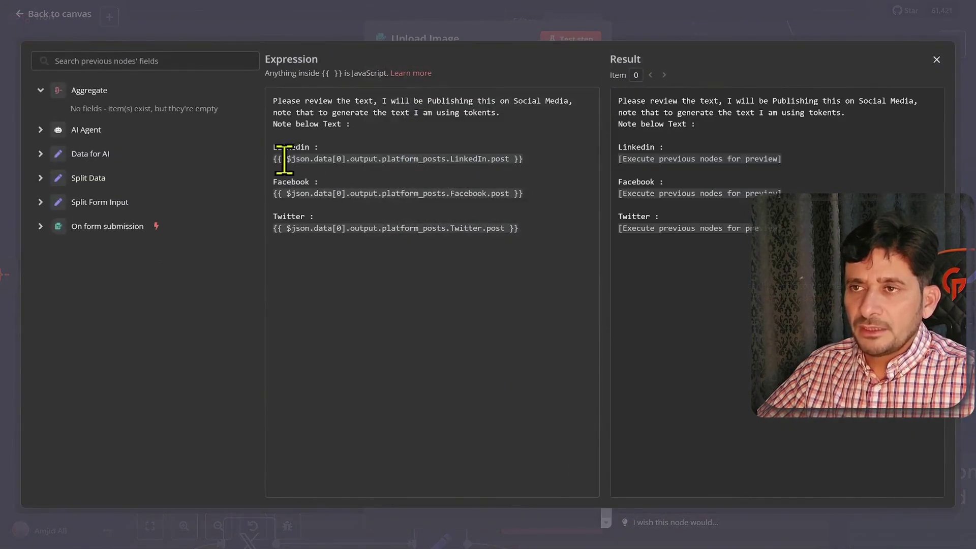
left_click_drag(274, 158, 468, 163)
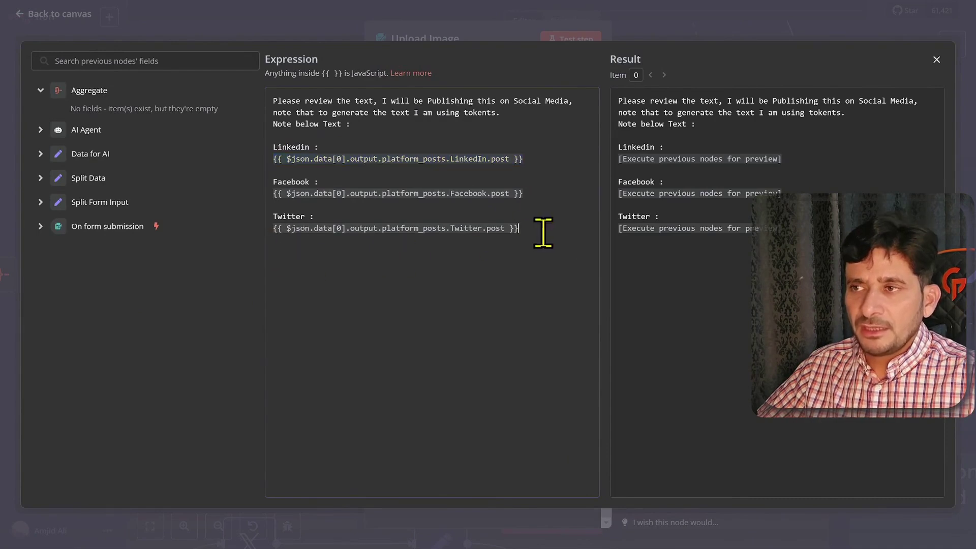
left_click(289, 17)
left_click(636, 30)
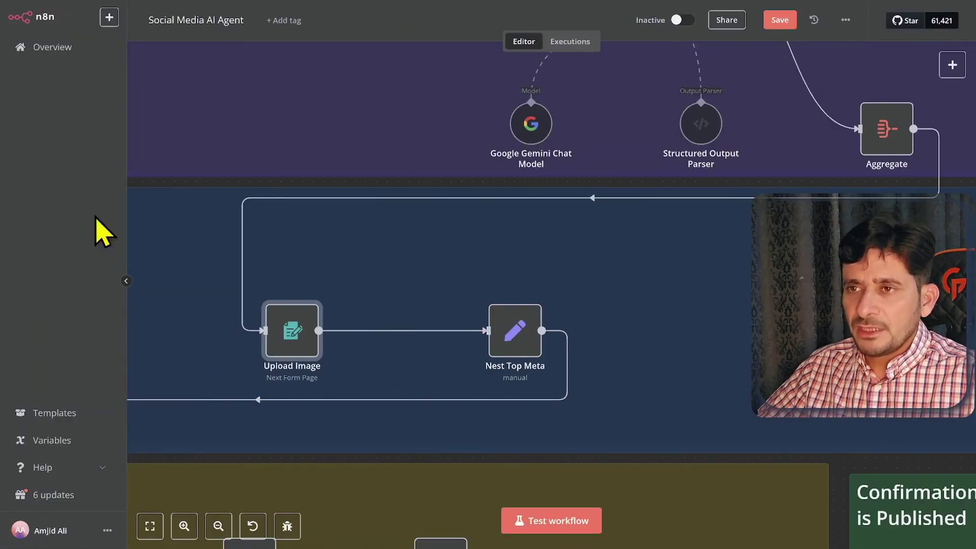
Open the X node in the Publish on Social Media section, inspect its Text expression, and return to the canvas.
mouse_move(259, 312)
scroll(737, 331, "down", 5)
scroll(468, 233, "up", 5)
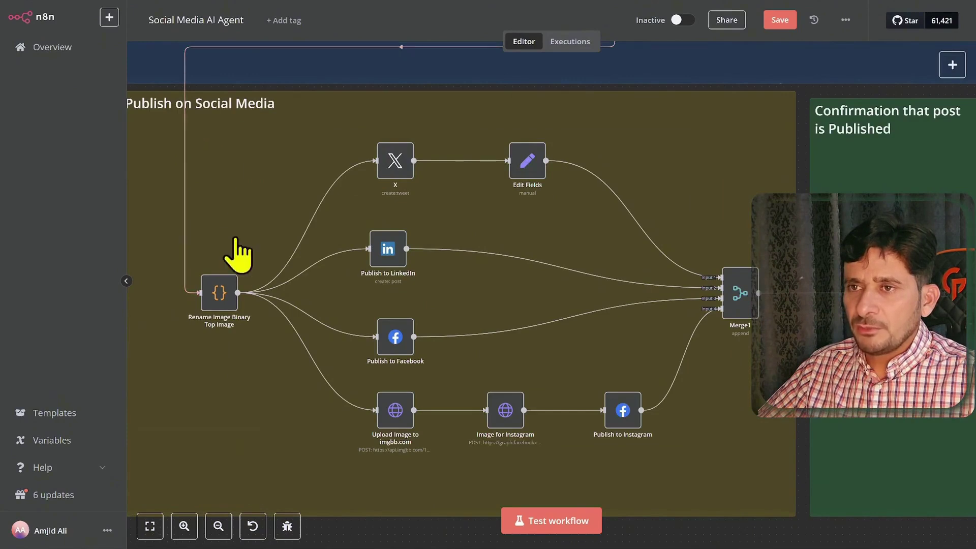
scroll(231, 315, "up", 2)
left_click(436, 147)
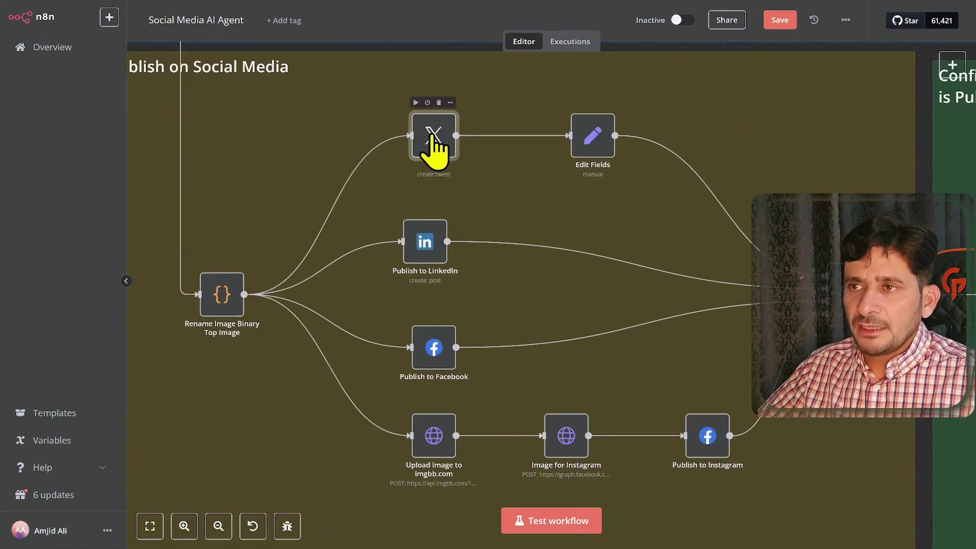
double_click(433, 135)
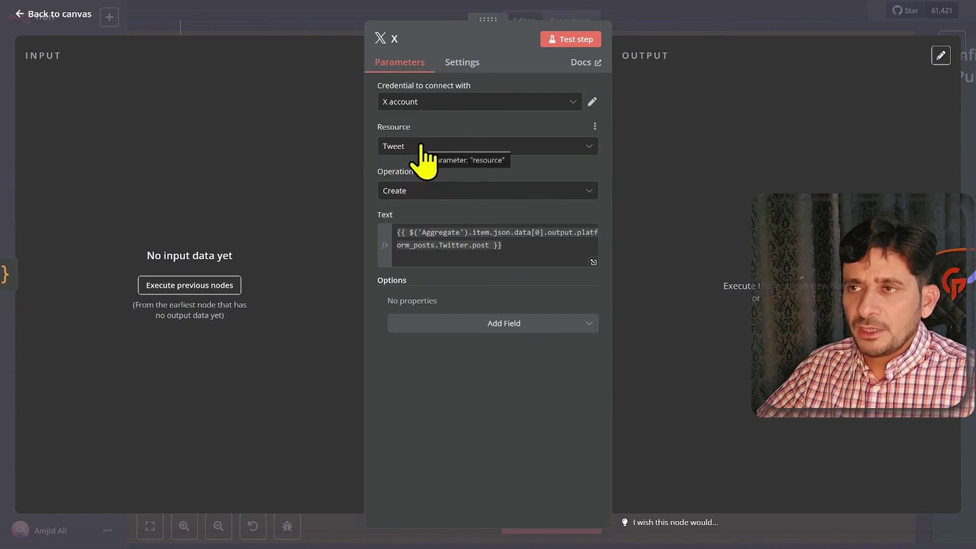
left_click(399, 235)
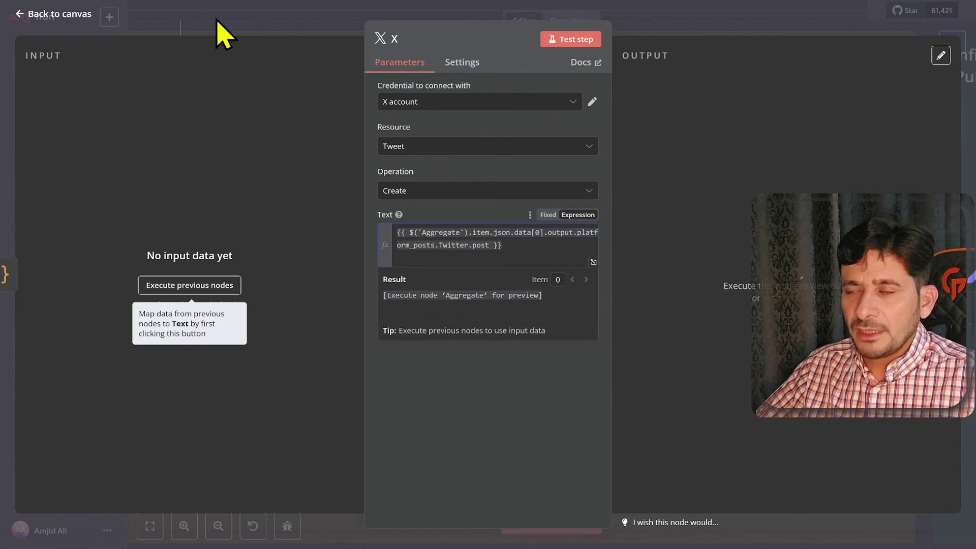
left_click(217, 21)
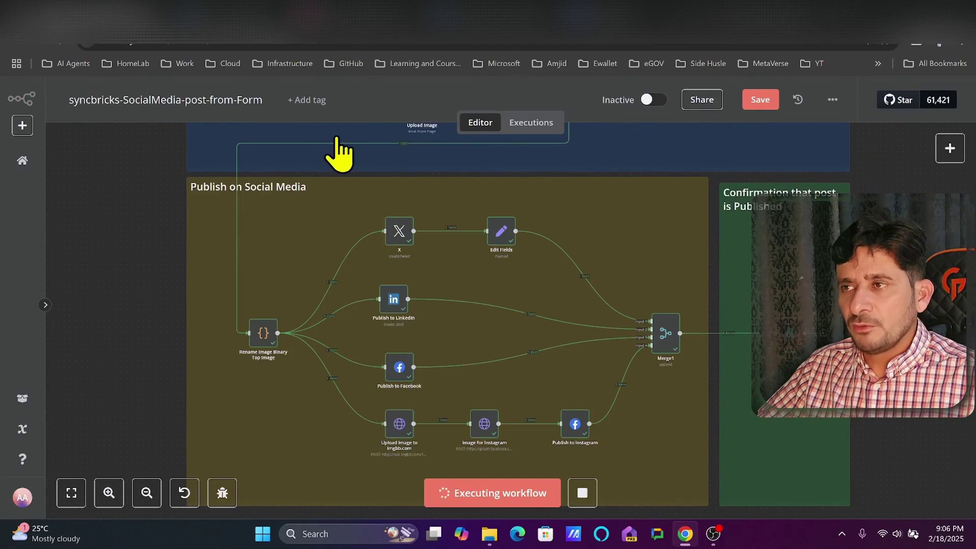
Show the executed syncbricks-SocialMedia-post-from-Form workflow full screen and look over its sections down to the publishing nodes.
key("F11")
scroll(525, 289, "up", 5)
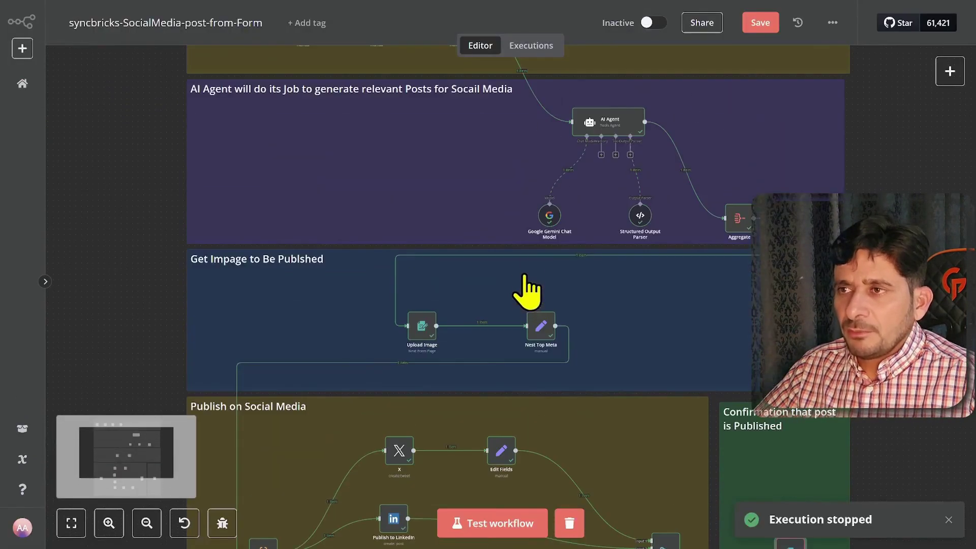
scroll(533, 257, "up", 3)
scroll(442, 204, "down", 3)
scroll(444, 218, "up", 3)
scroll(446, 234, "down", 6)
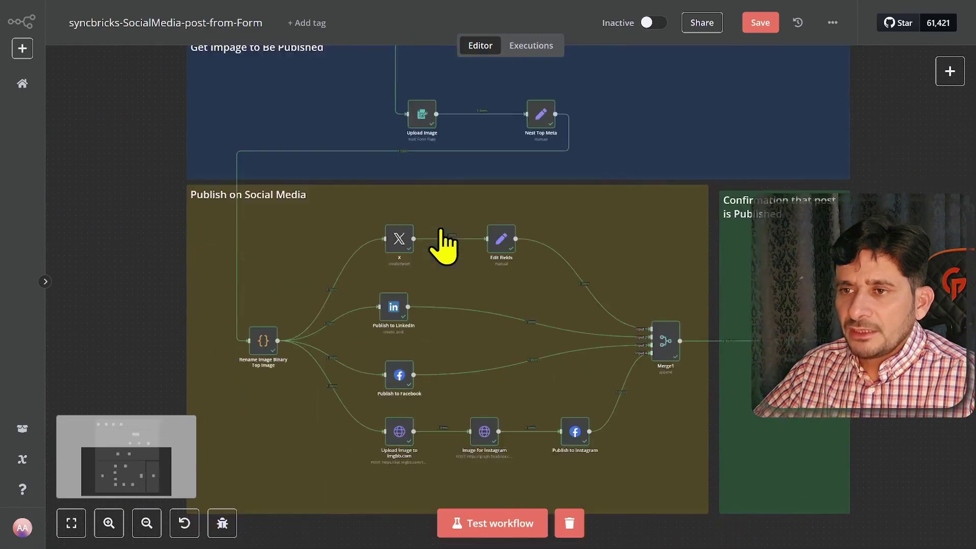
scroll(267, 353, "up", 3)
Open the X node and examine the Aggregate input data down to the Twitter post.
double_click(489, 148)
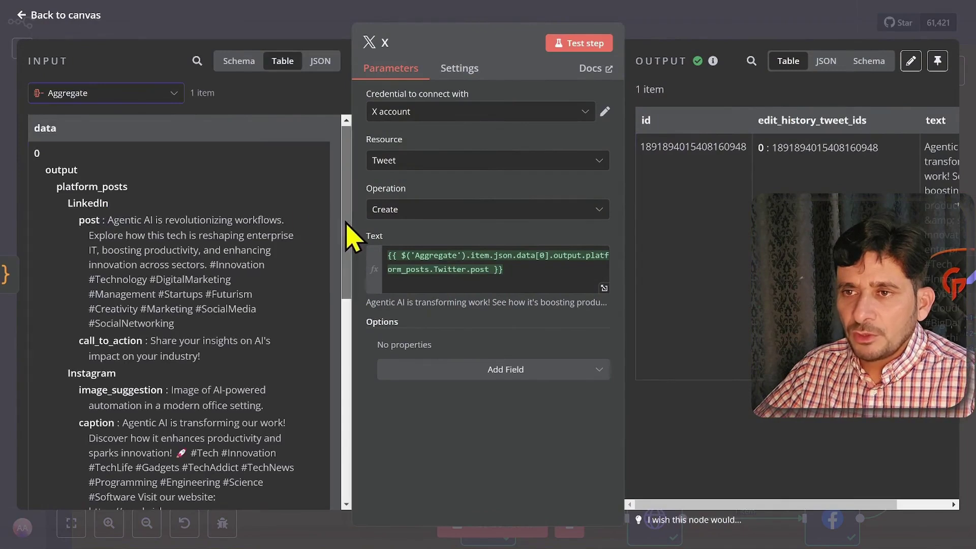
scroll(348, 204, "down", 8)
left_click_drag(335, 392, 342, 299)
scroll(141, 272, "down", 5)
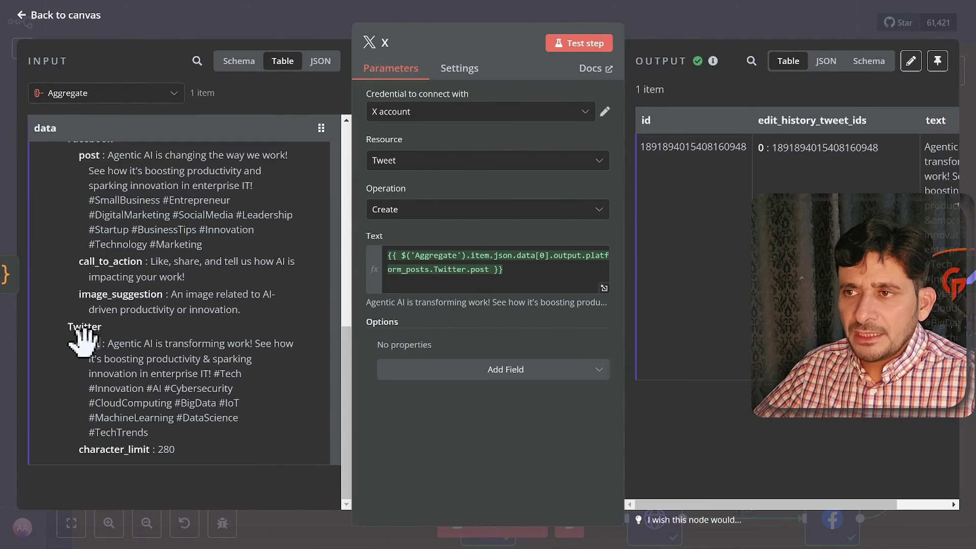
Clear the expression from the X node's Text field, keeping the field in Expression mode.
left_click(506, 267)
left_click_drag(505, 267, 375, 246)
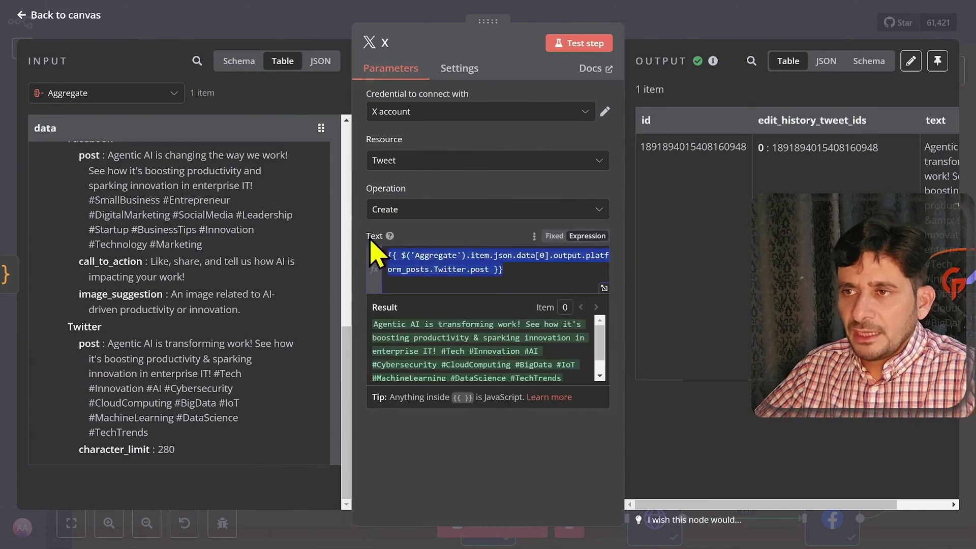
key("BackSpace")
left_click(584, 236)
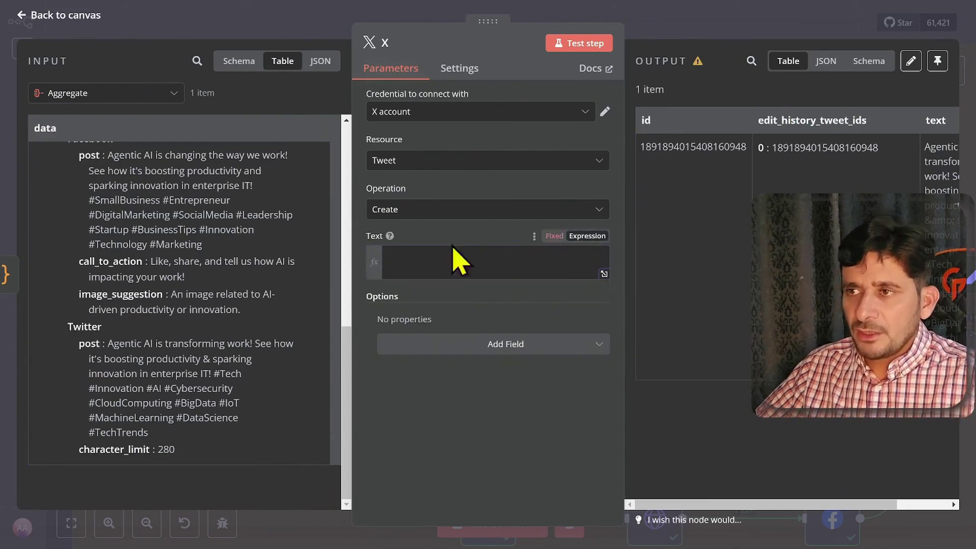
Map the Twitter post from the Aggregate input into the X node's Text field and return to the canvas.
left_click_drag(87, 343, 414, 257)
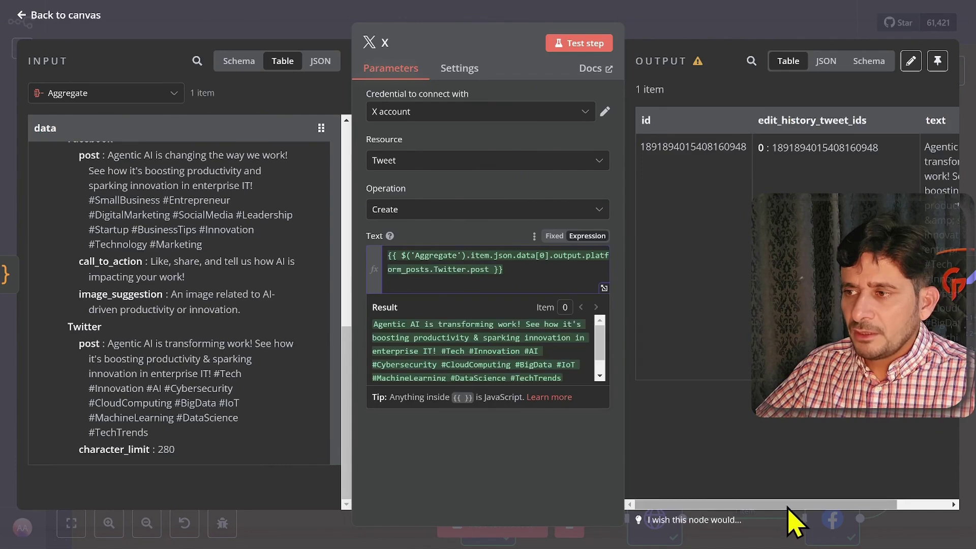
left_click_drag(788, 504, 871, 505)
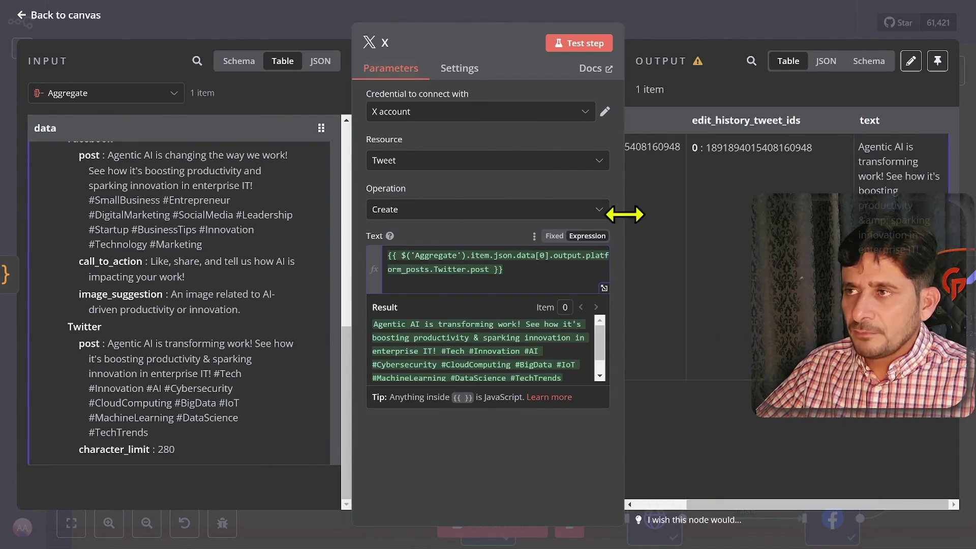
left_click(289, 36)
Open the Publish to LinkedIn node and examine its parameters, including Organization URN, Text and Input Binary Field.
left_click(484, 293)
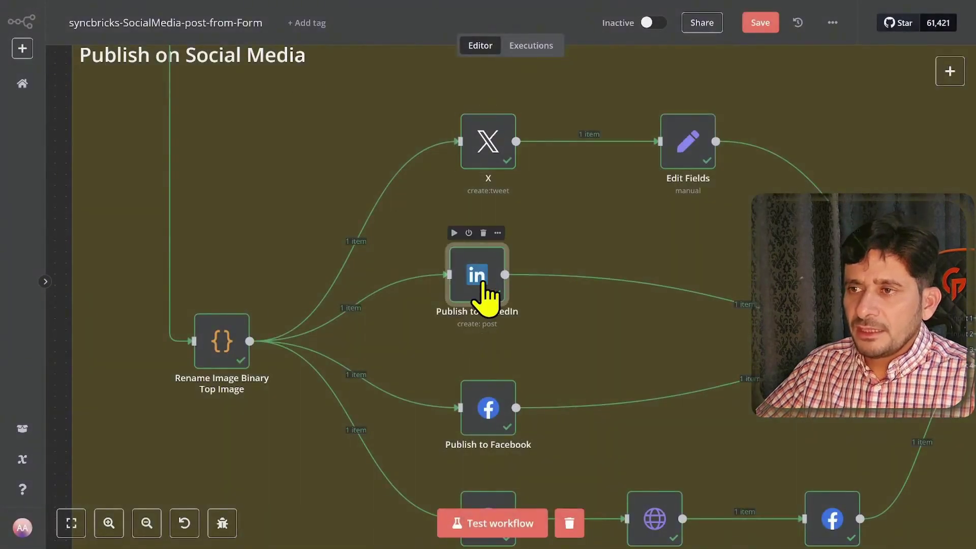
double_click(485, 278)
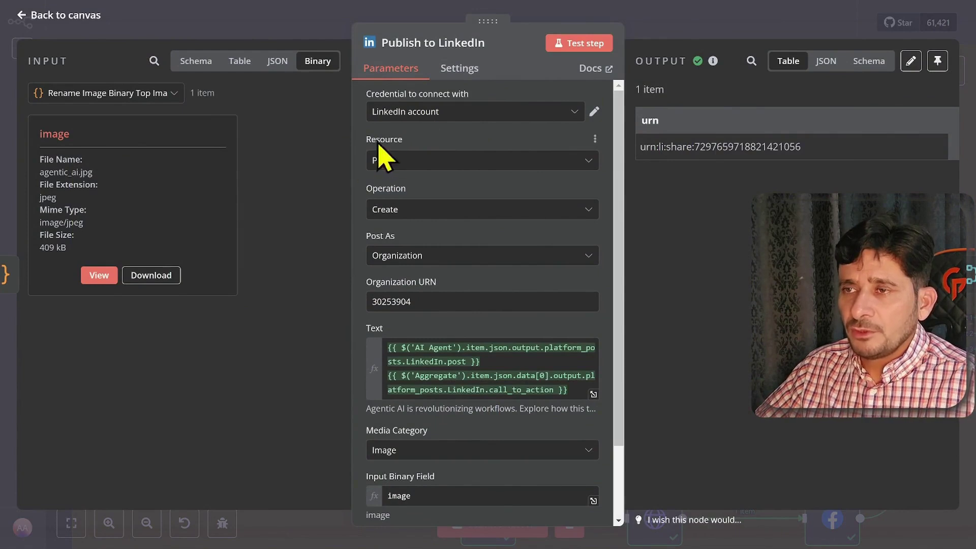
left_click_drag(351, 178, 325, 179)
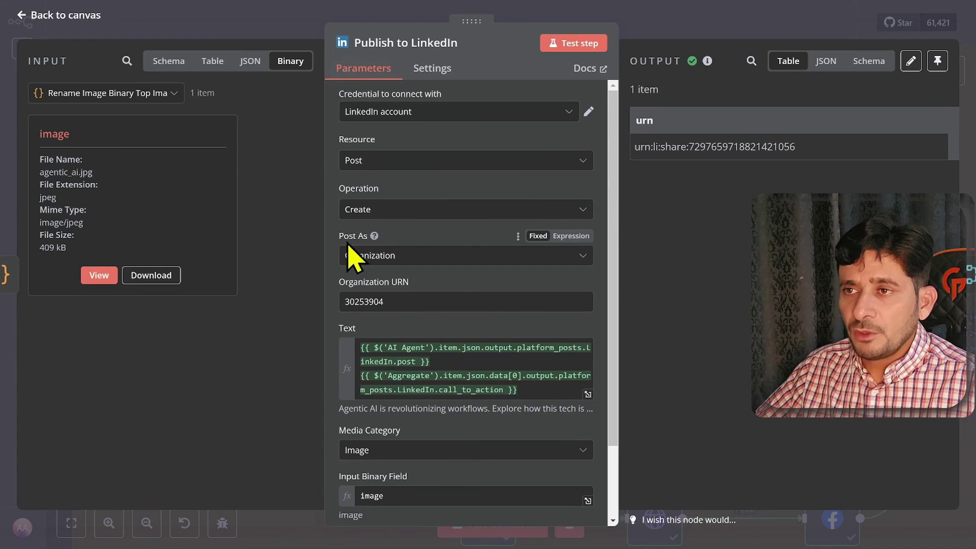
double_click(392, 302)
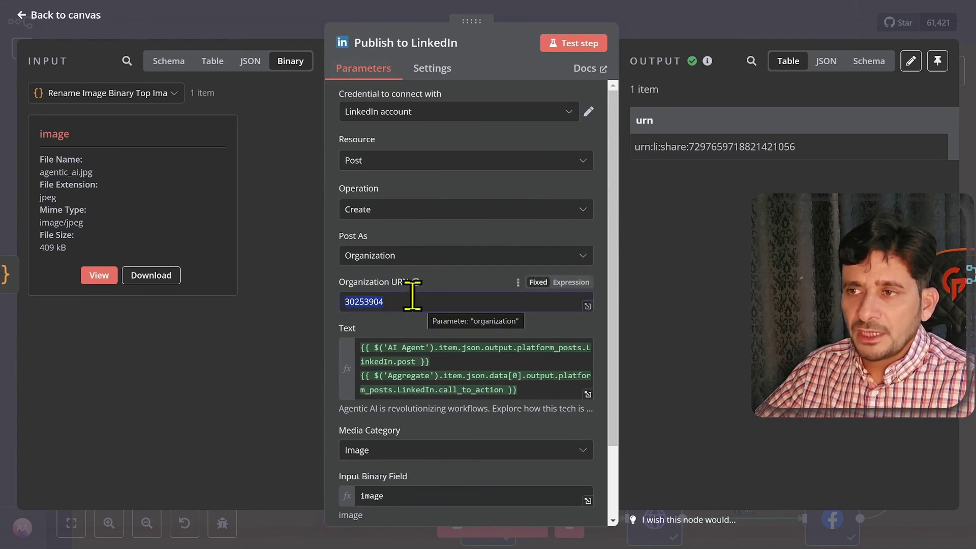
scroll(458, 300, "down", 1)
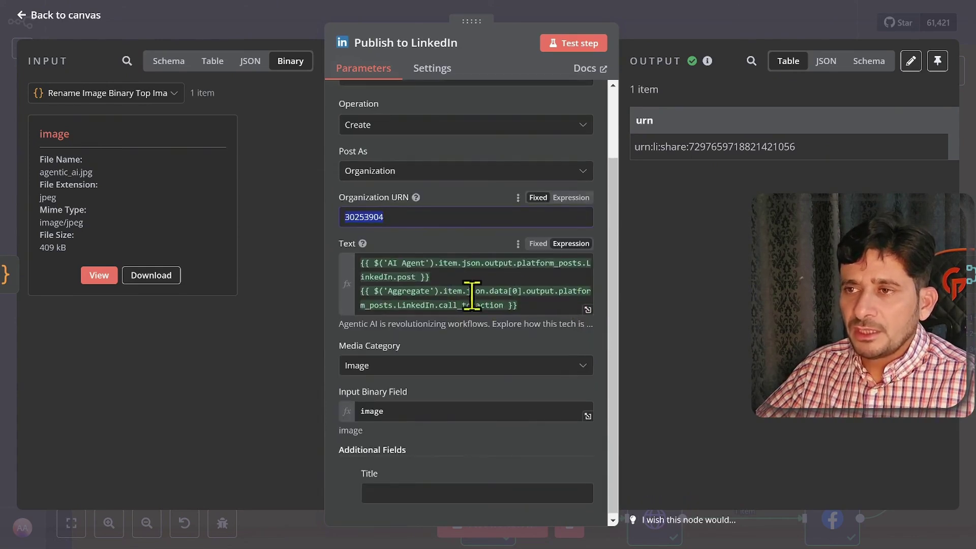
Show the AI Agent data as the LinkedIn node's input and examine the LinkedIn call_to_action text.
left_click(106, 92)
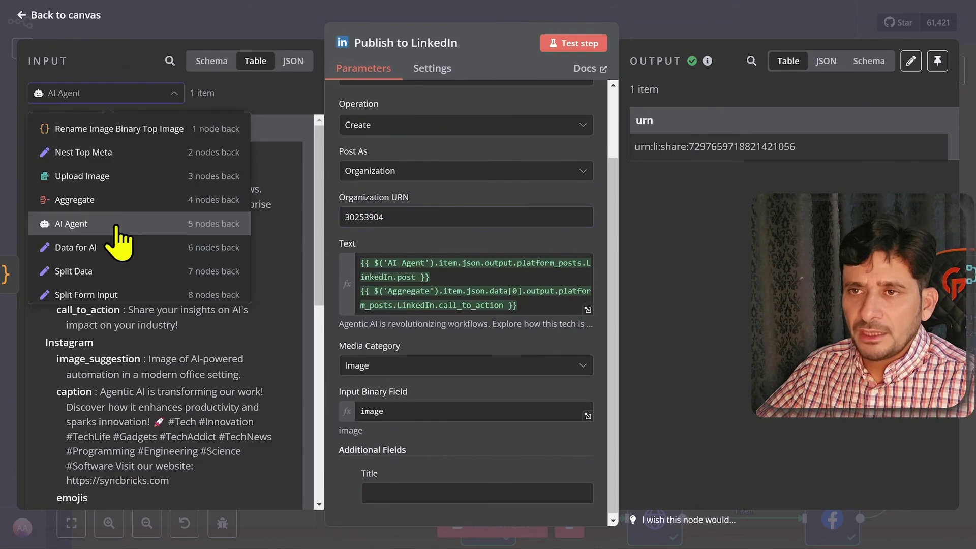
left_click(113, 222)
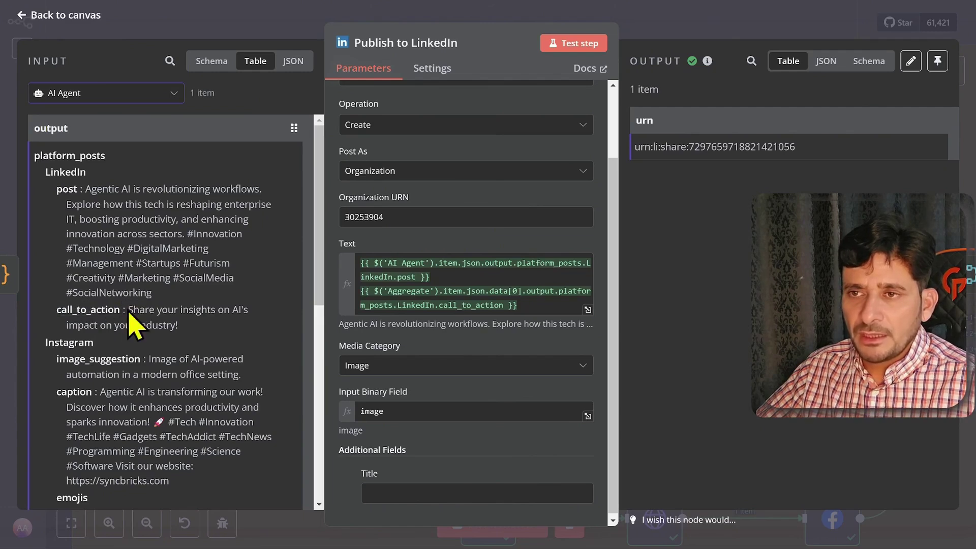
left_click_drag(128, 312, 208, 333)
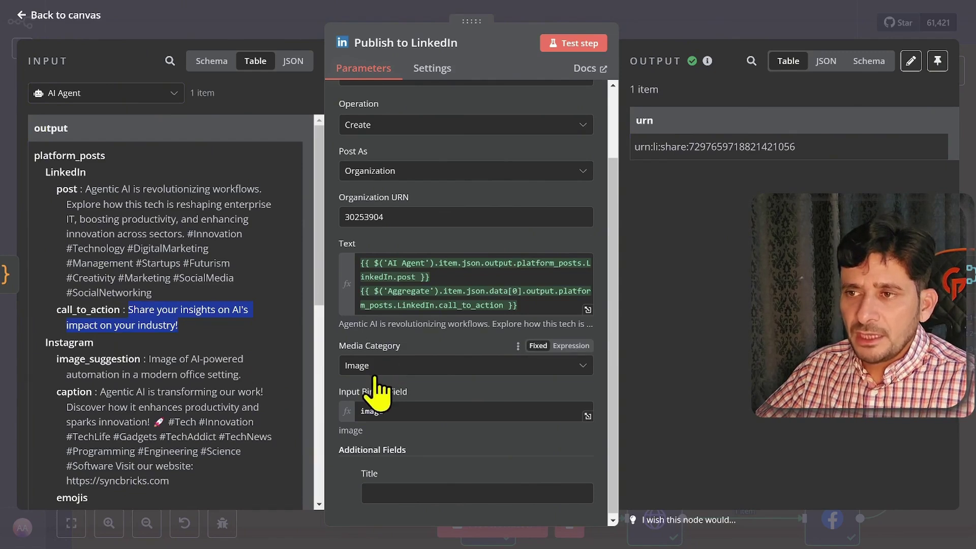
left_click(134, 116)
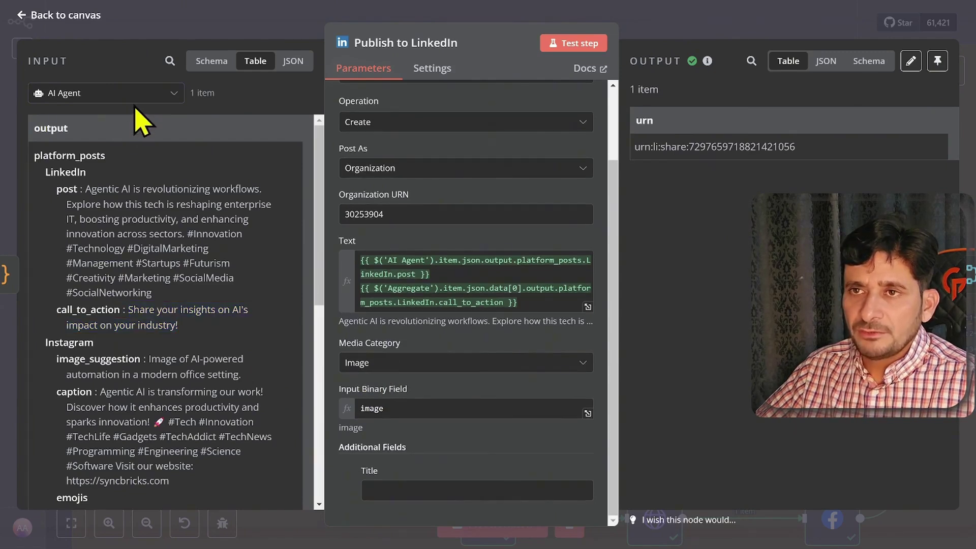
Show the On form submission data as the LinkedIn node's input and look across its columns to formMode.
left_click(134, 99)
scroll(122, 285, "down", 1)
left_click(119, 294)
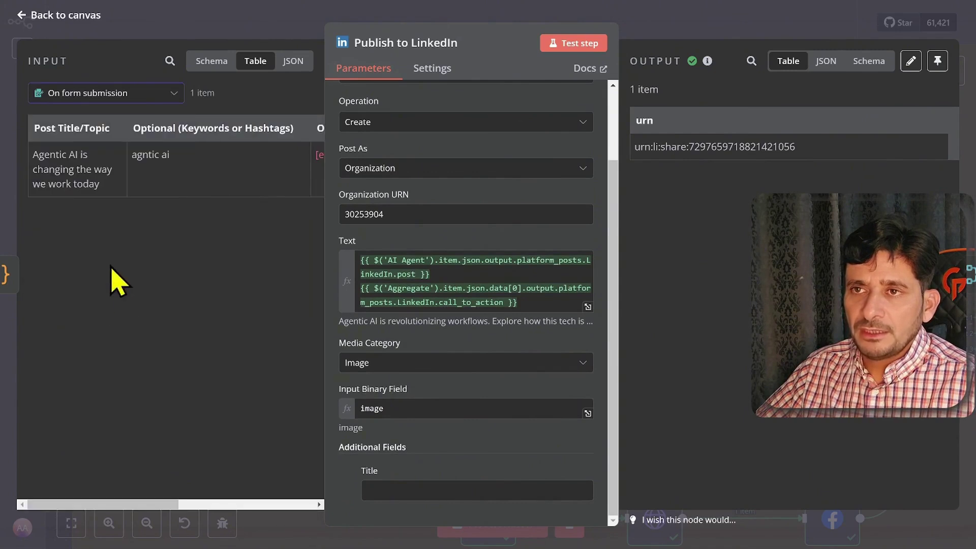
left_click_drag(164, 503, 335, 503)
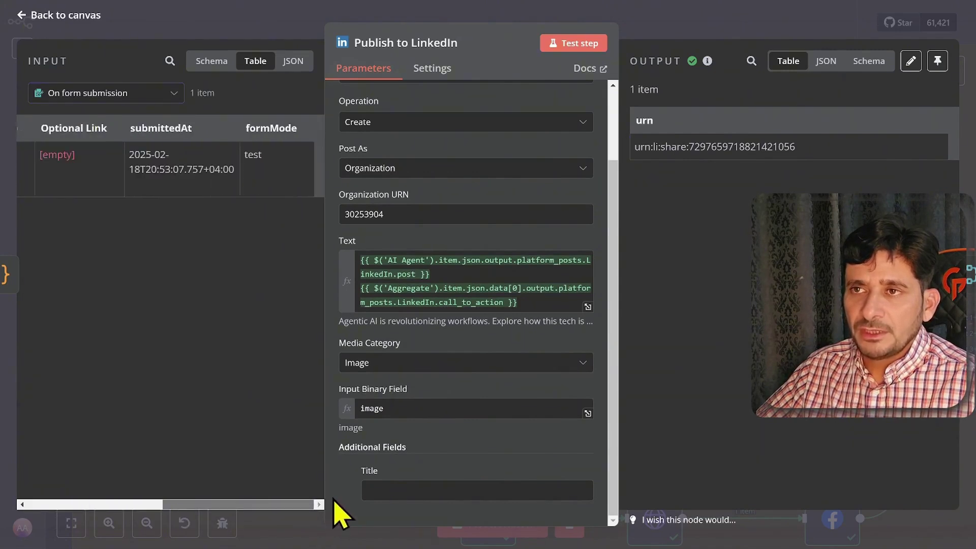
View the LinkedIn node's input as Schema, collapse data[0] under Aggregate, and return to the canvas.
left_click(213, 61)
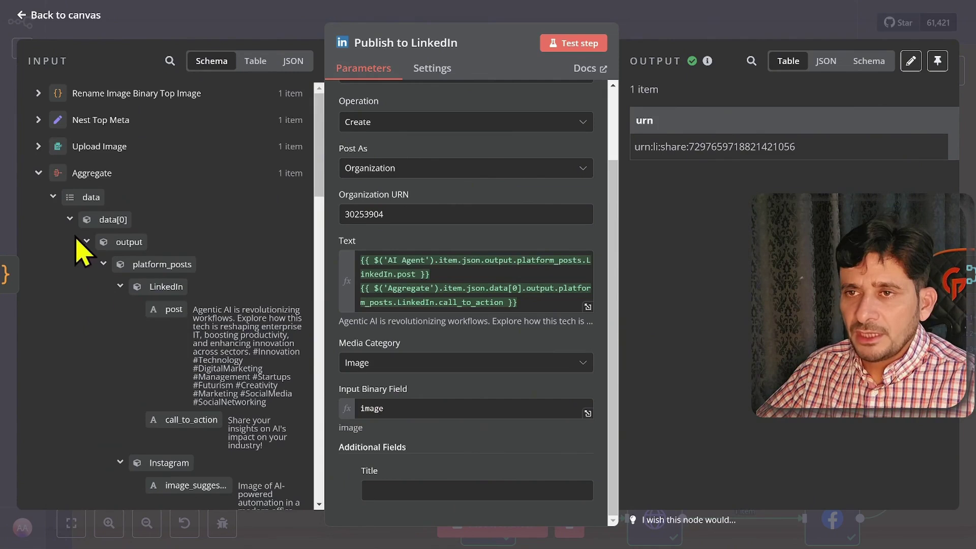
left_click(66, 219)
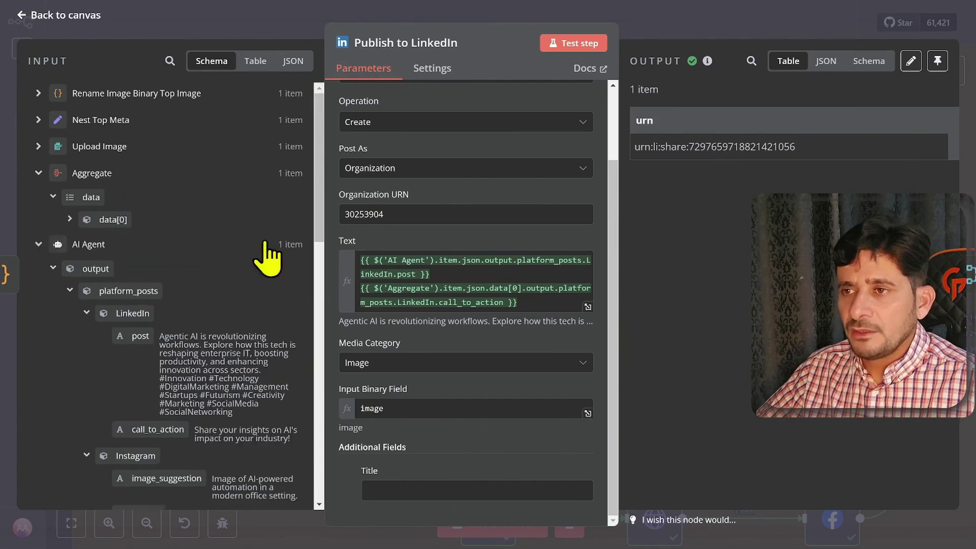
left_click(577, 20)
Open the Publish to Facebook node and examine its Aggregate input data down to the Facebook and Twitter posts.
scroll(478, 376, "down", 3)
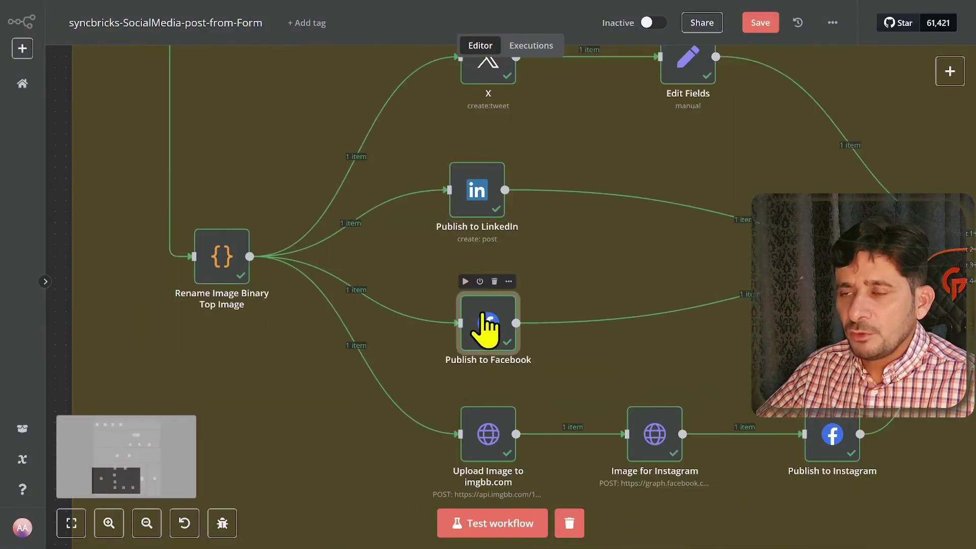
double_click(485, 328)
scroll(351, 298, "down", 3)
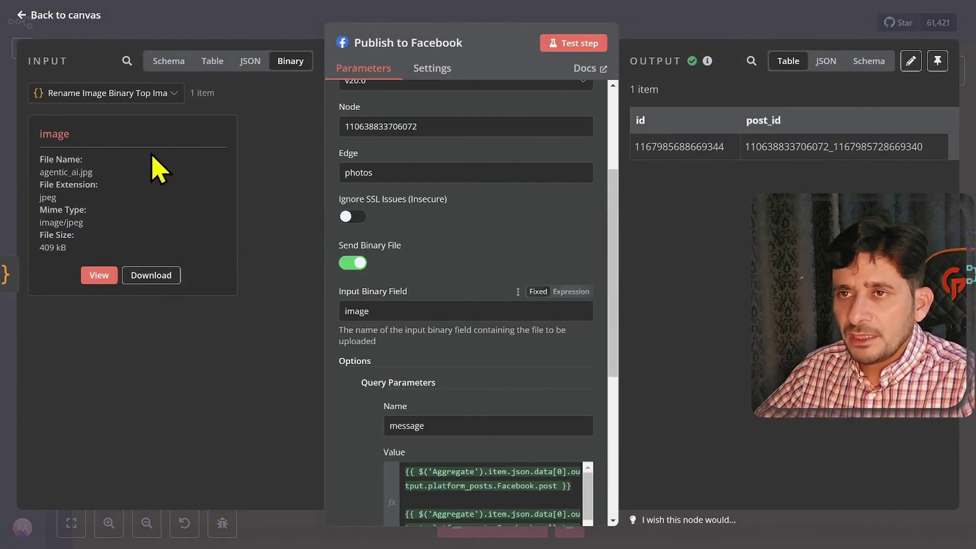
left_click(155, 95)
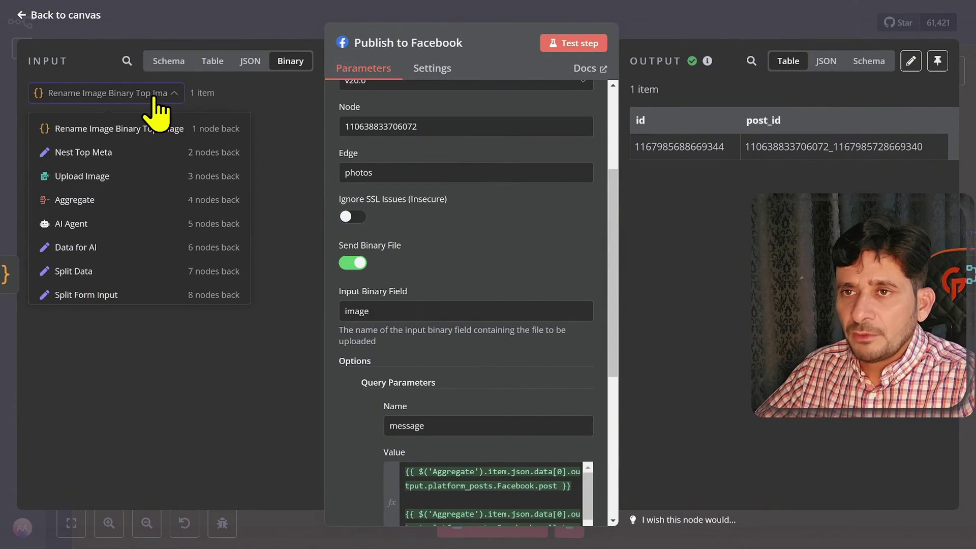
left_click(97, 207)
scroll(534, 406, "down", 3)
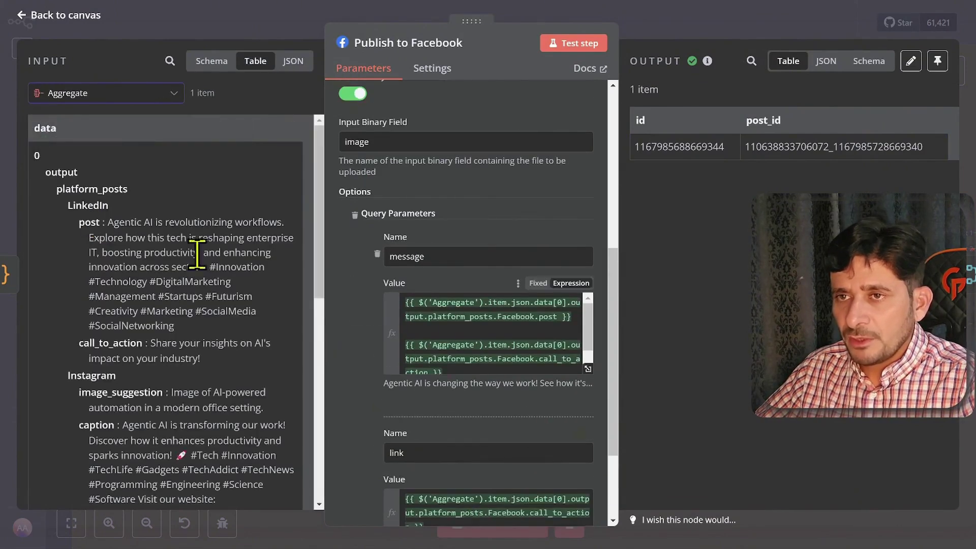
scroll(155, 373, "down", 5)
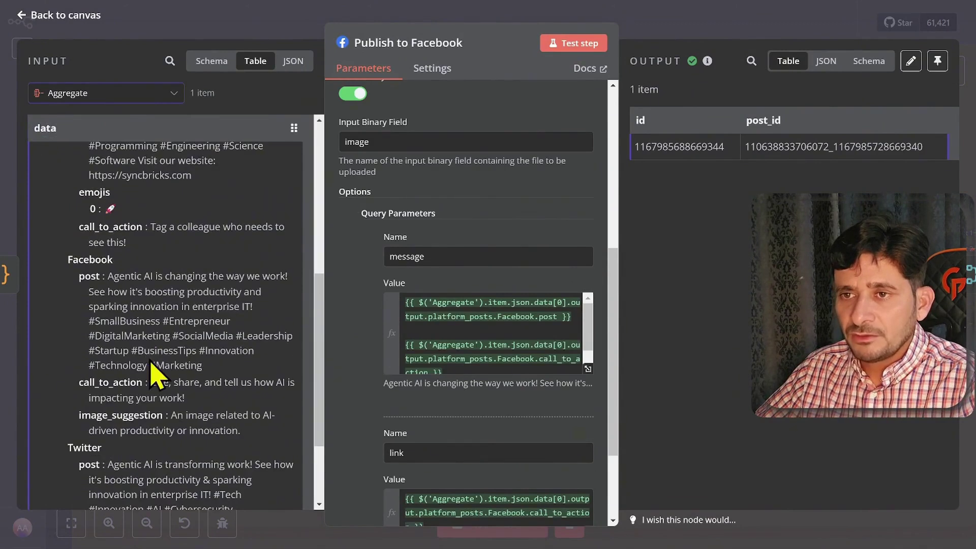
scroll(168, 310, "down", 3)
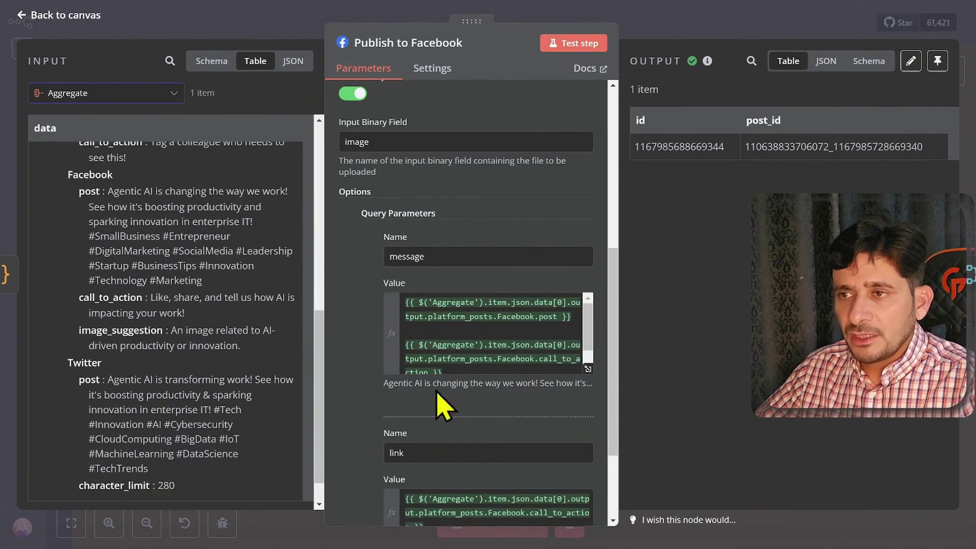
Inspect the message parameter's expression in the expanded editor, close it, and look at the link query parameter.
left_click(587, 368)
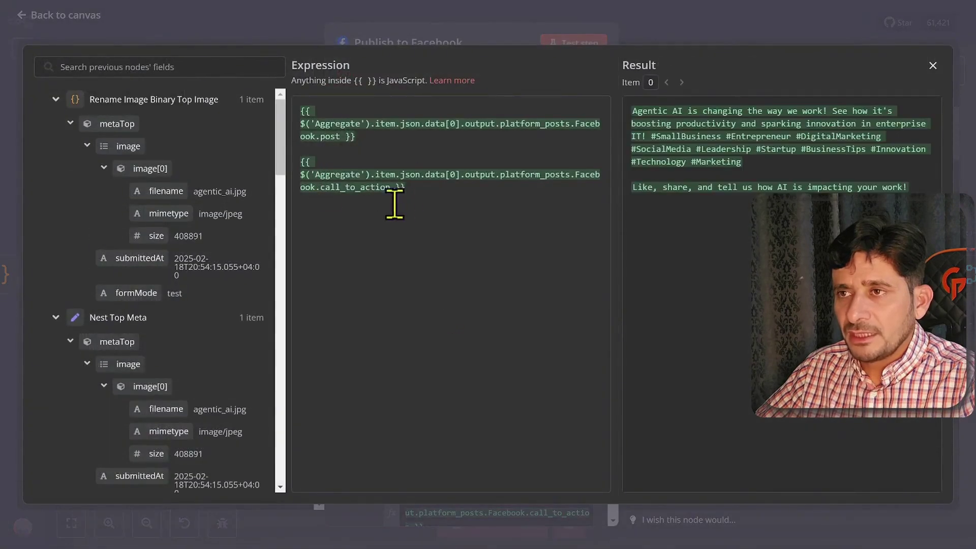
left_click(425, 193)
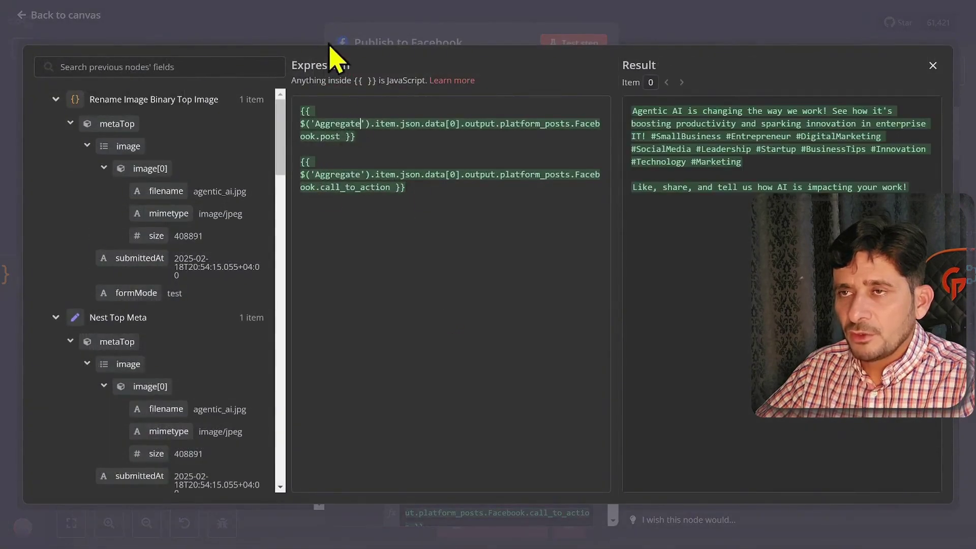
left_click(298, 39)
scroll(447, 304, "down", 1)
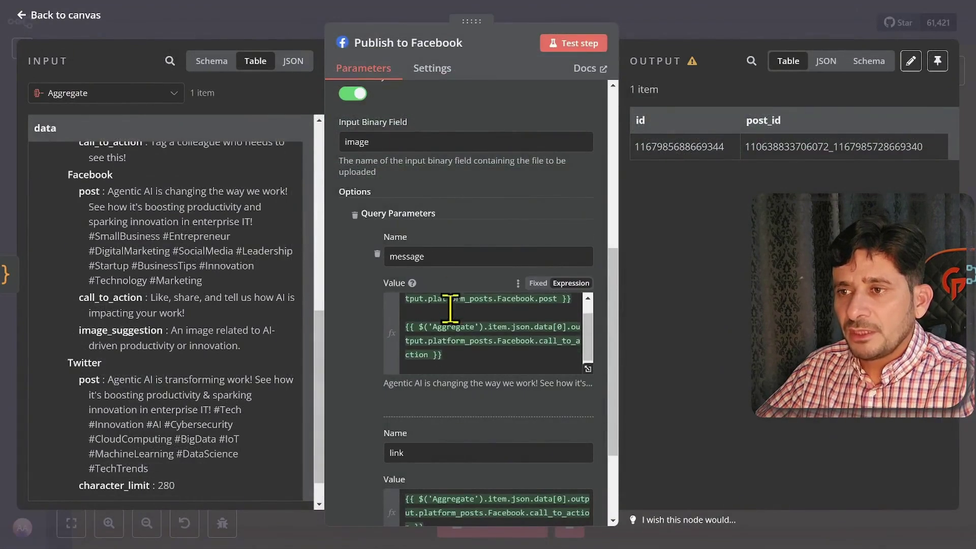
scroll(445, 467, "down", 3)
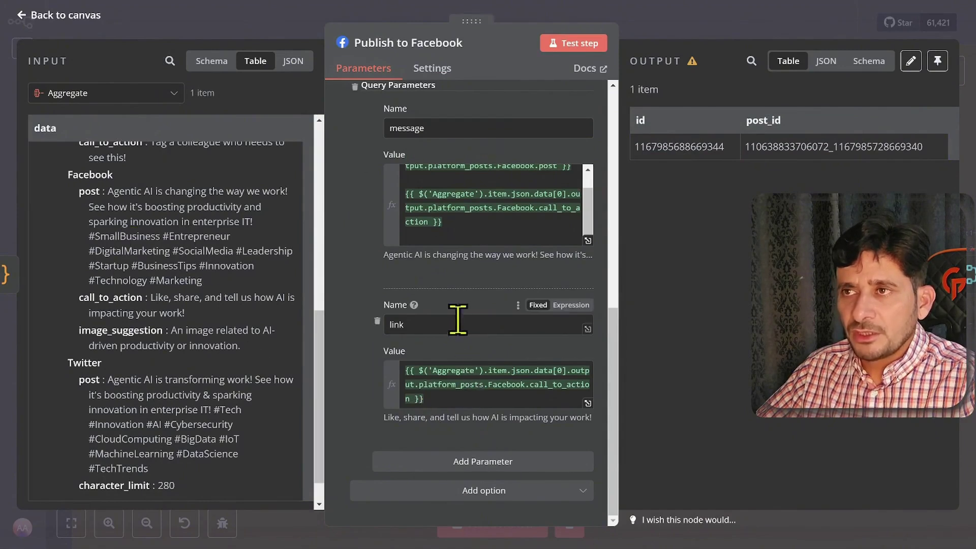
Review the Facebook node's connection parameters and check the Host URL options, keeping Default.
scroll(465, 330, "up", 5)
scroll(473, 346, "up", 3)
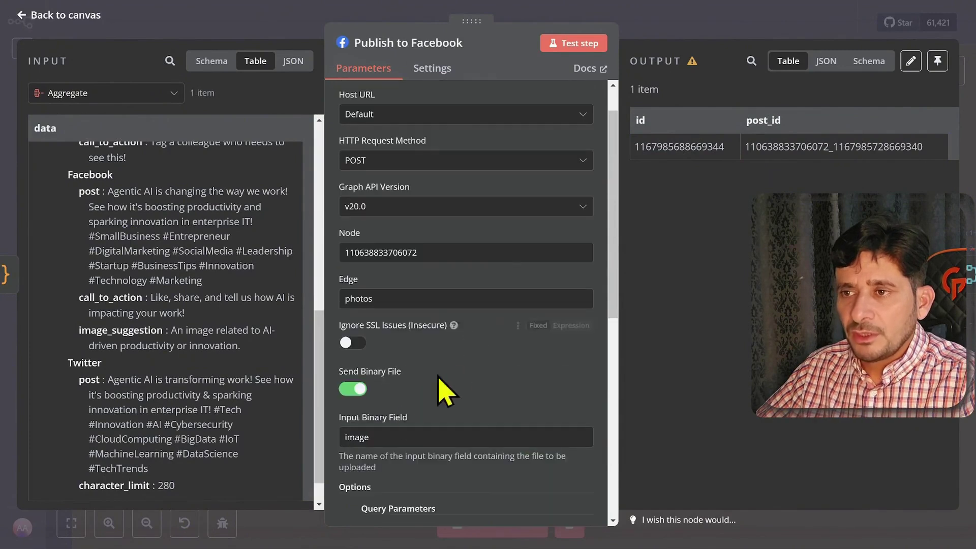
scroll(386, 376, "up", 1)
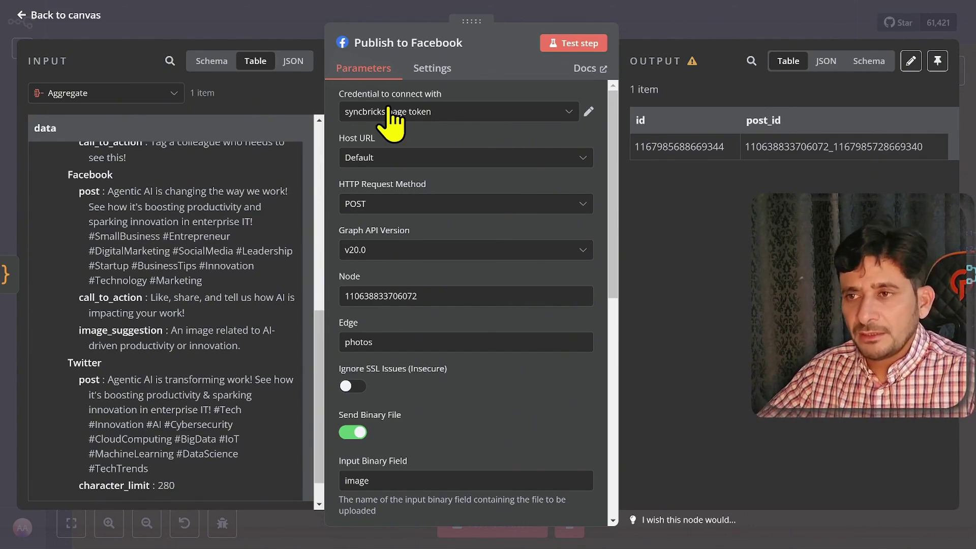
left_click(400, 162)
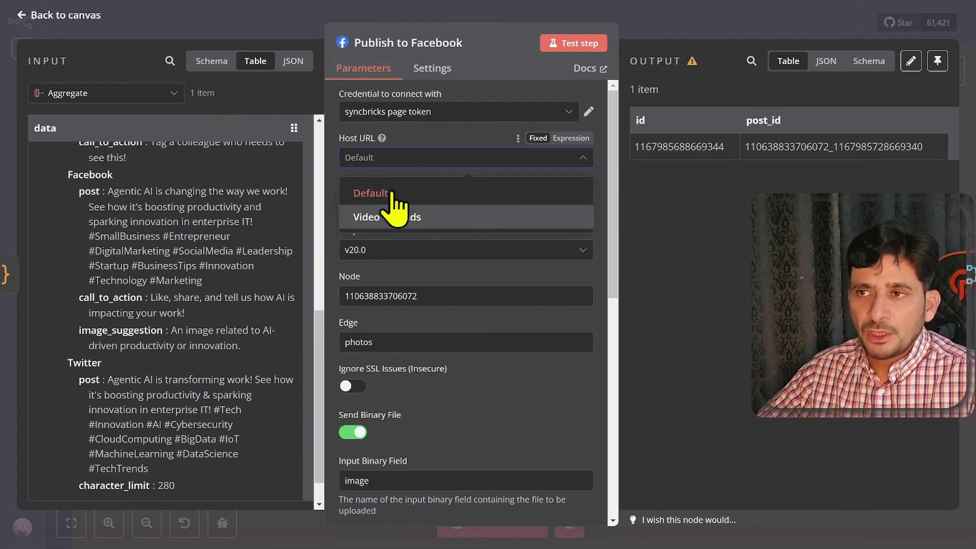
left_click(411, 178)
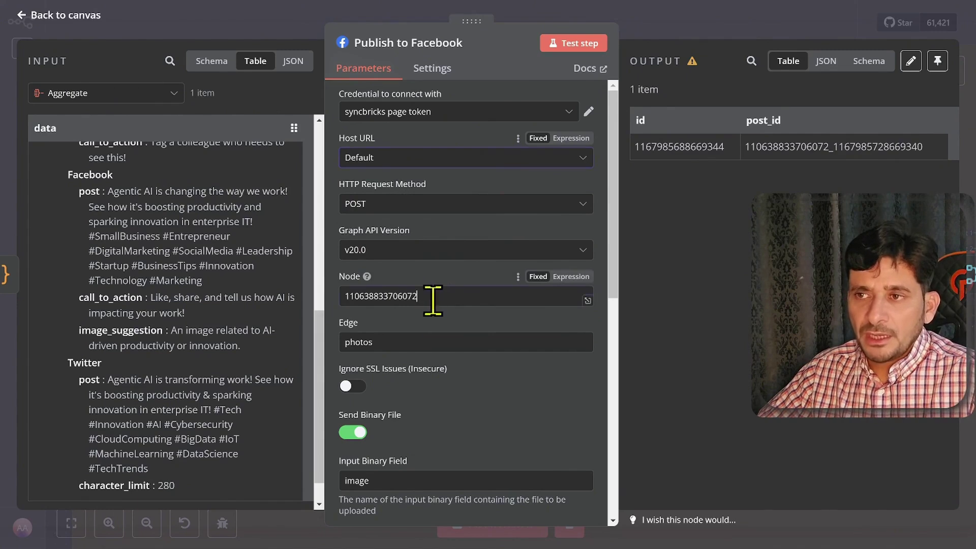
Examine the Facebook node's Node ID, the photos Edge, the binary file settings and the message and link query parameters.
left_click_drag(433, 300, 345, 297)
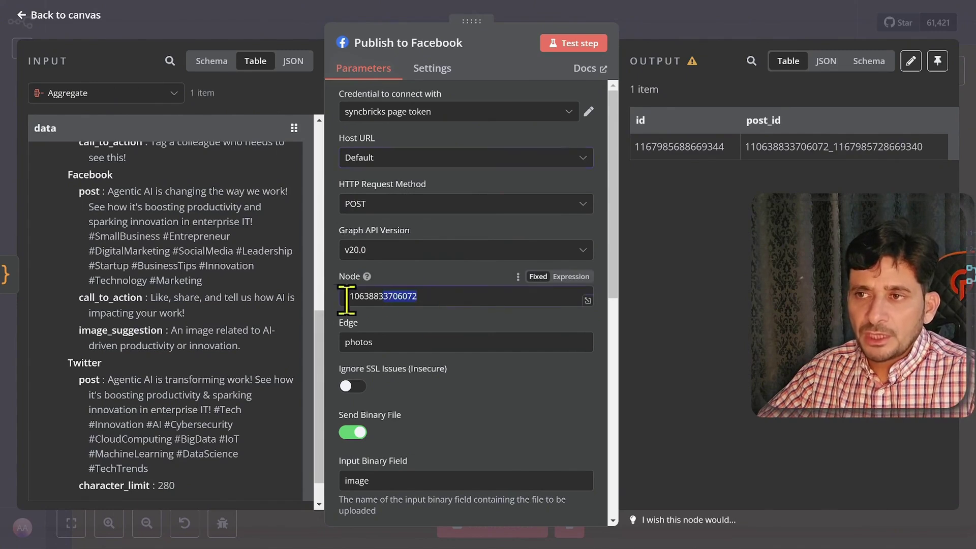
left_click(443, 303)
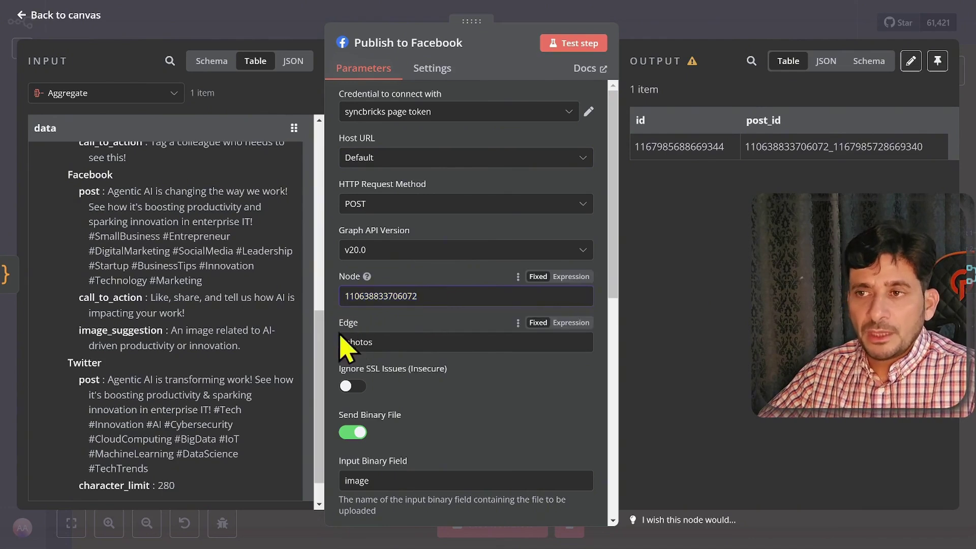
double_click(398, 343)
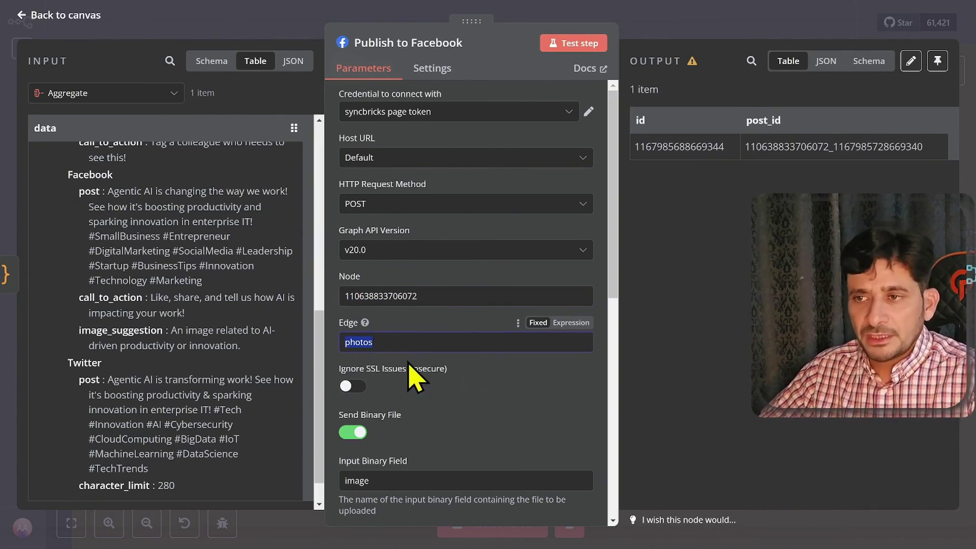
scroll(407, 368, "down", 3)
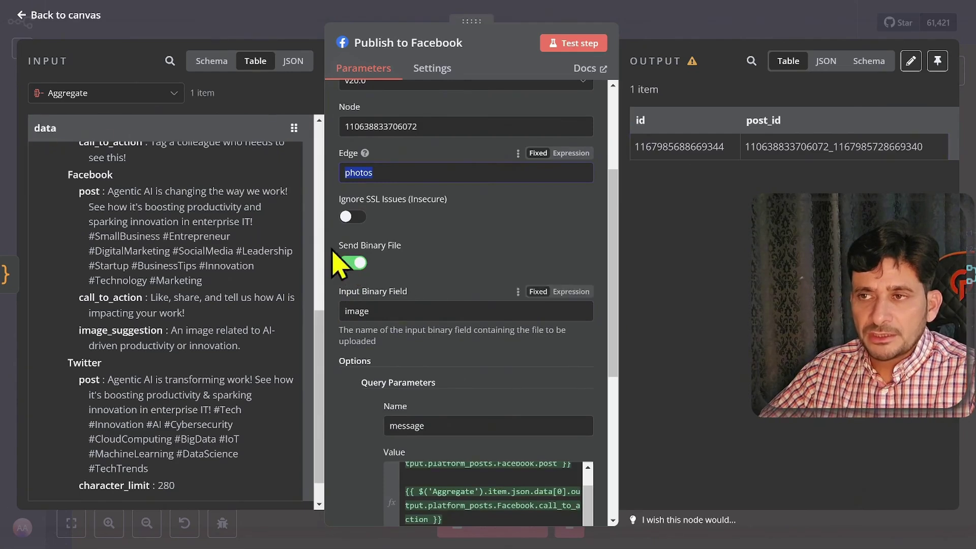
scroll(406, 285, "down", 3)
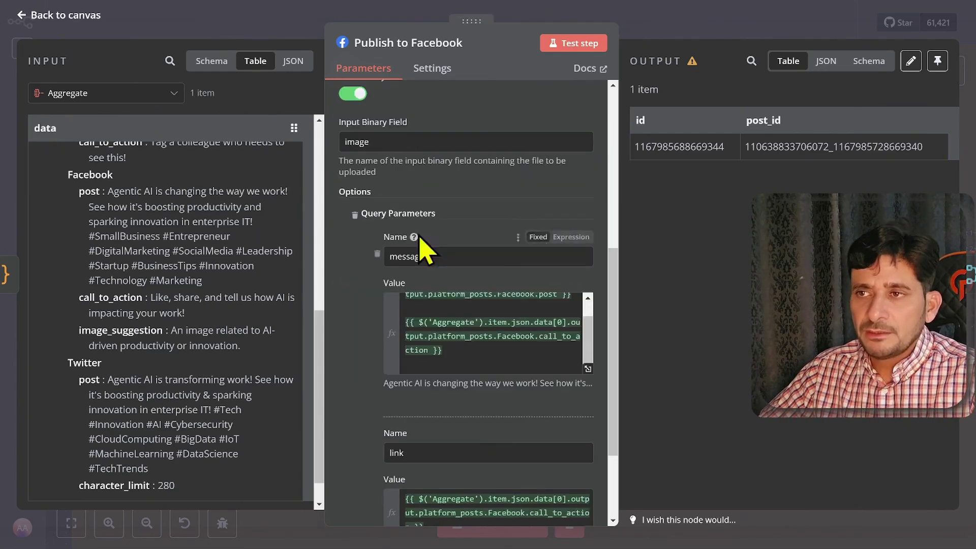
scroll(445, 304, "down", 2)
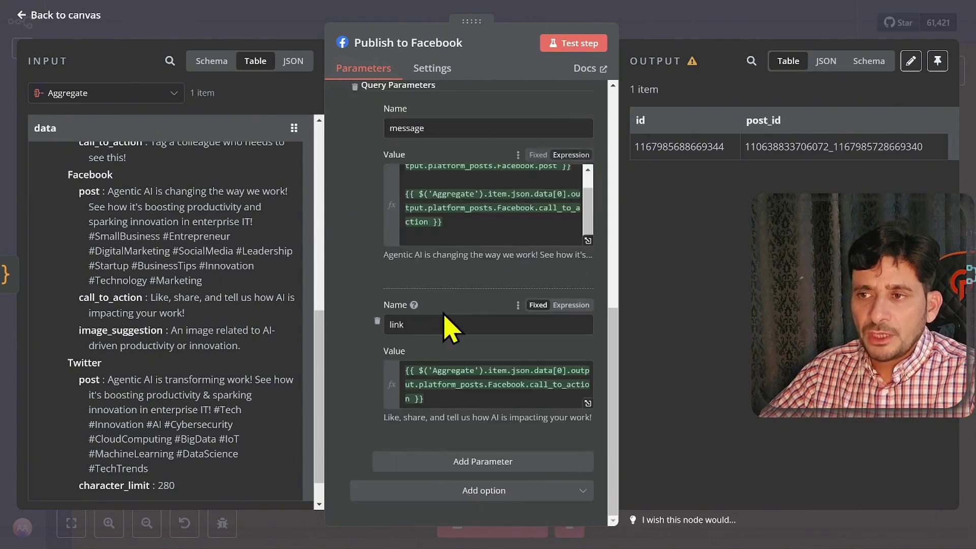
Examine the Facebook node's message query parameter, binary file settings and Edge value, and return to the canvas.
scroll(397, 254, "up", 3)
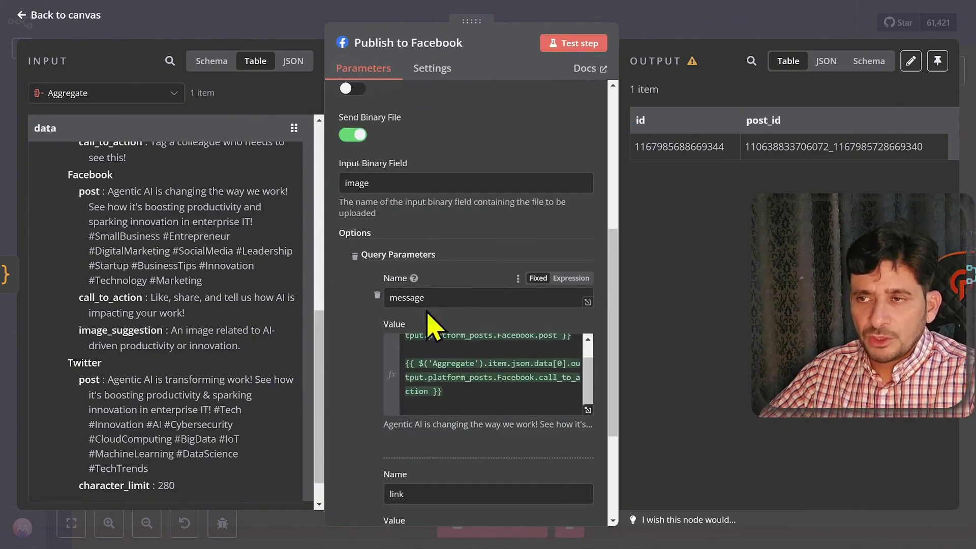
scroll(478, 331, "up", 5)
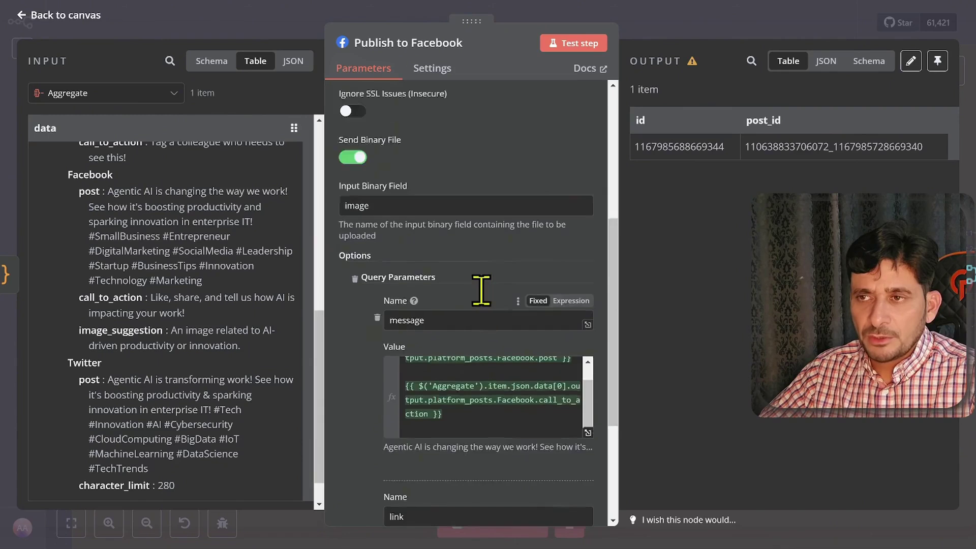
double_click(480, 297)
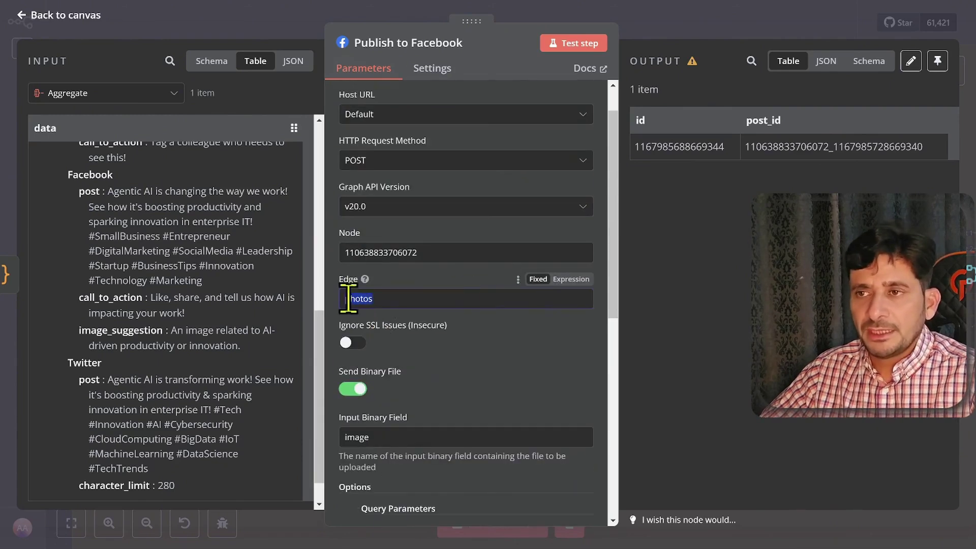
scroll(386, 305, "down", 7)
scroll(392, 207, "up", 7)
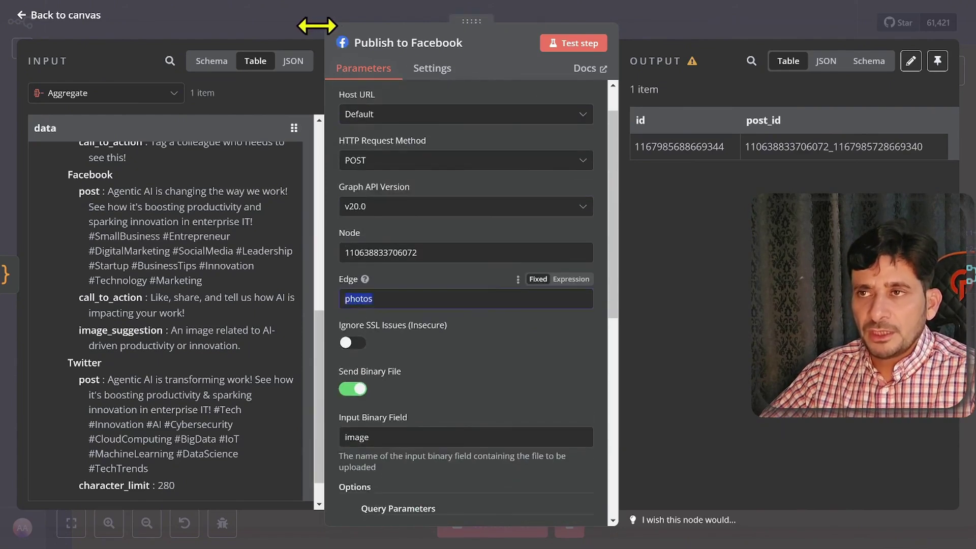
left_click(318, 35)
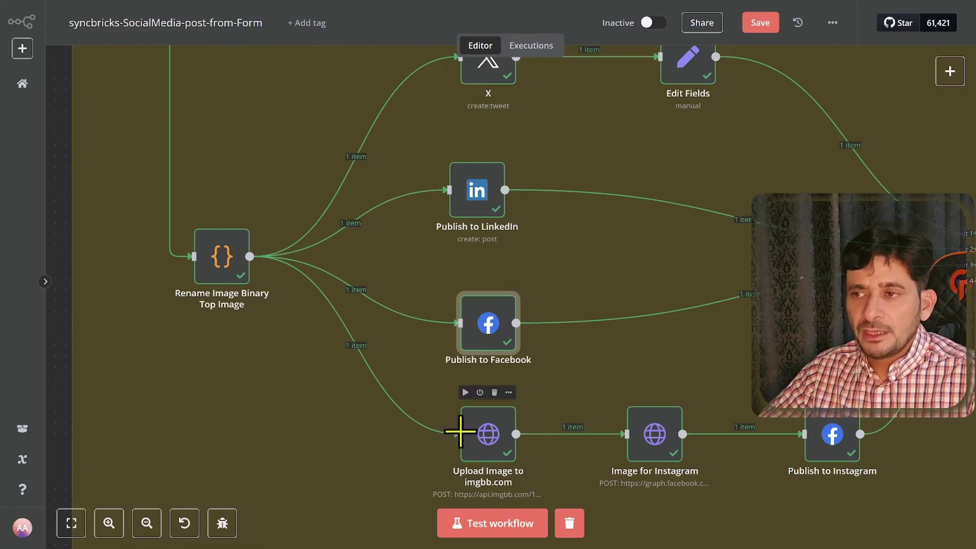
Open the Upload Image to imgbb.com node and examine its POST request URL, authentication and Content-Type header.
scroll(333, 246, "up", 10)
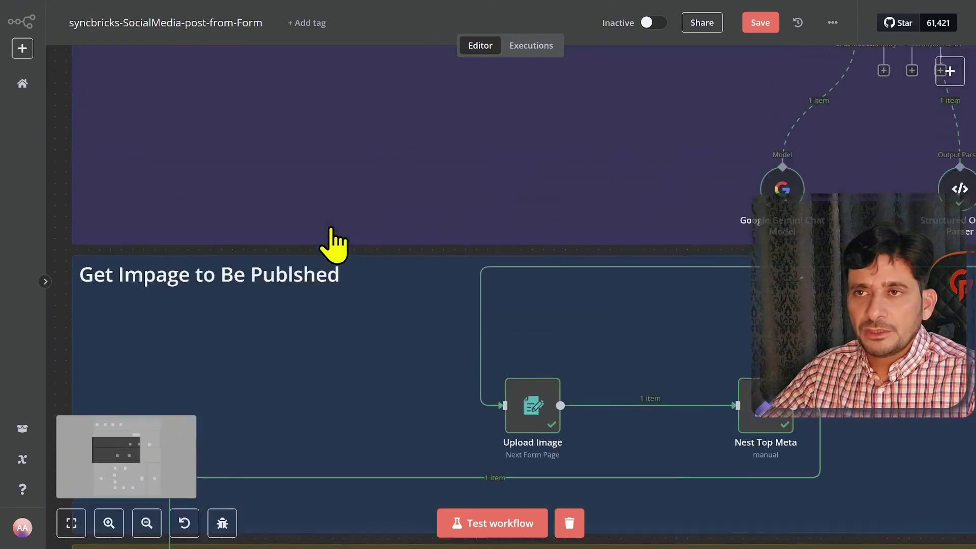
scroll(330, 239, "up", 5)
scroll(305, 238, "down", 20)
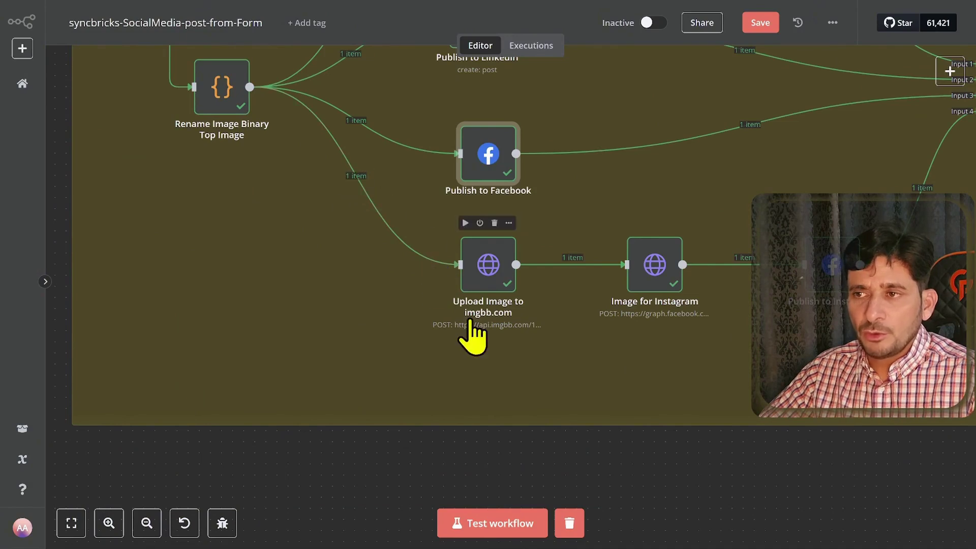
double_click(488, 283)
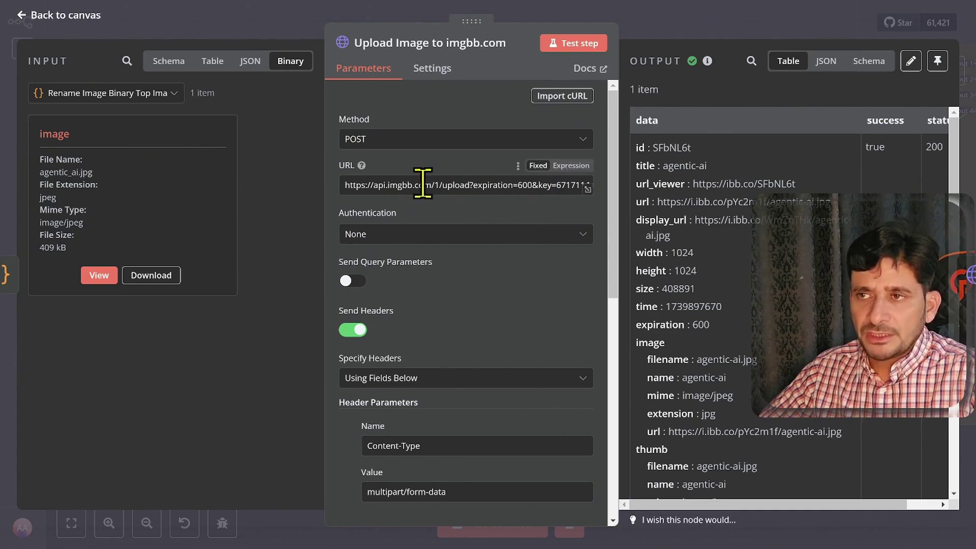
left_click_drag(424, 185, 444, 185)
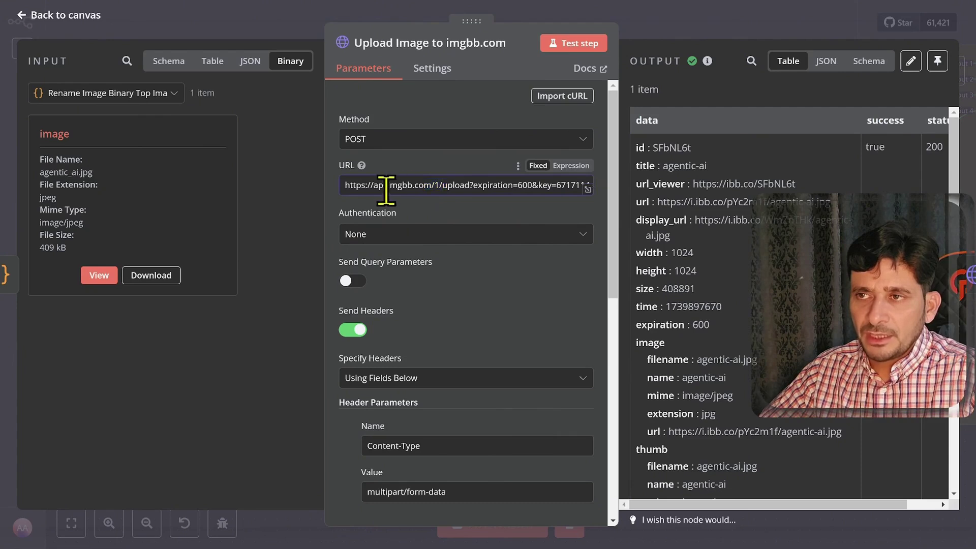
scroll(428, 274, "down", 3)
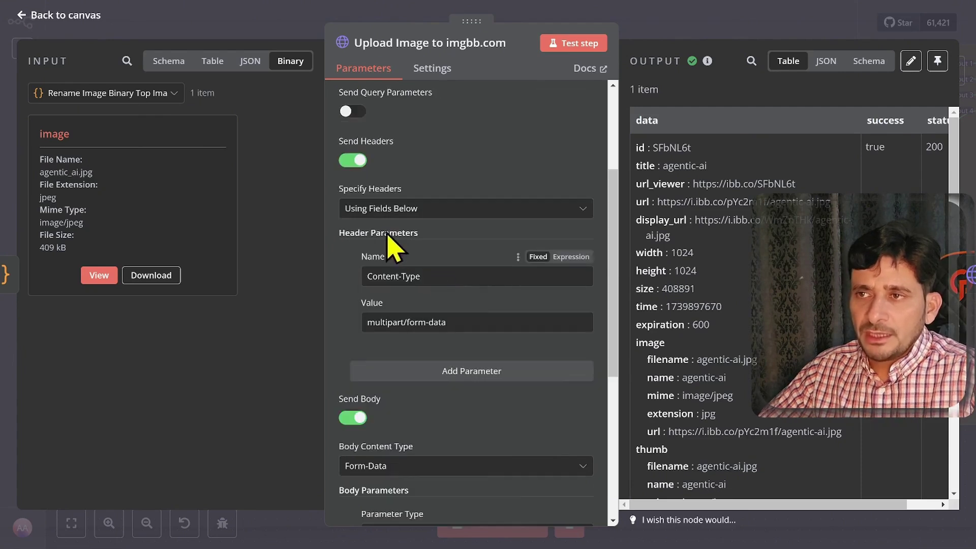
scroll(356, 252, "up", 2)
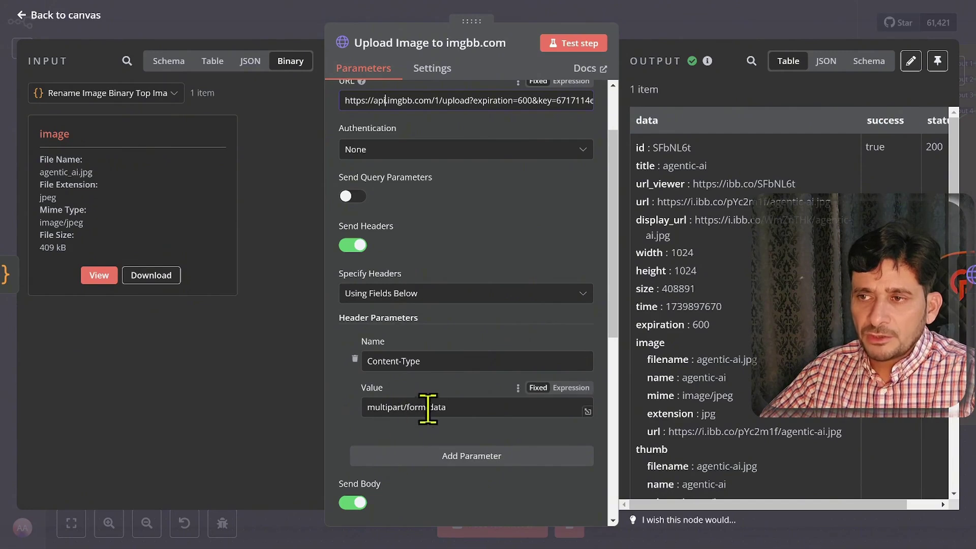
Review the upload node's form-data body parameters, check the Parameter Type options while keeping n8n Binary File, and close the node.
scroll(496, 393, "down", 6)
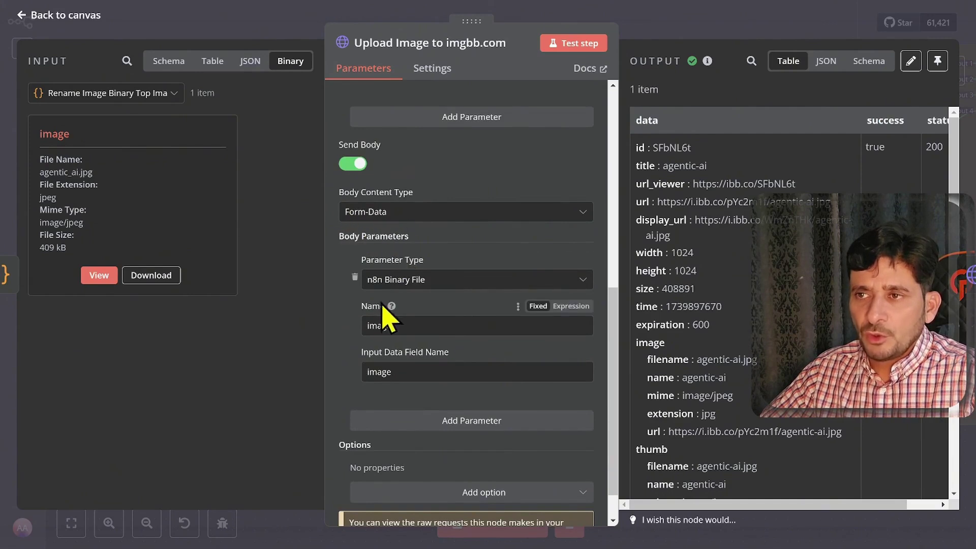
left_click(447, 282)
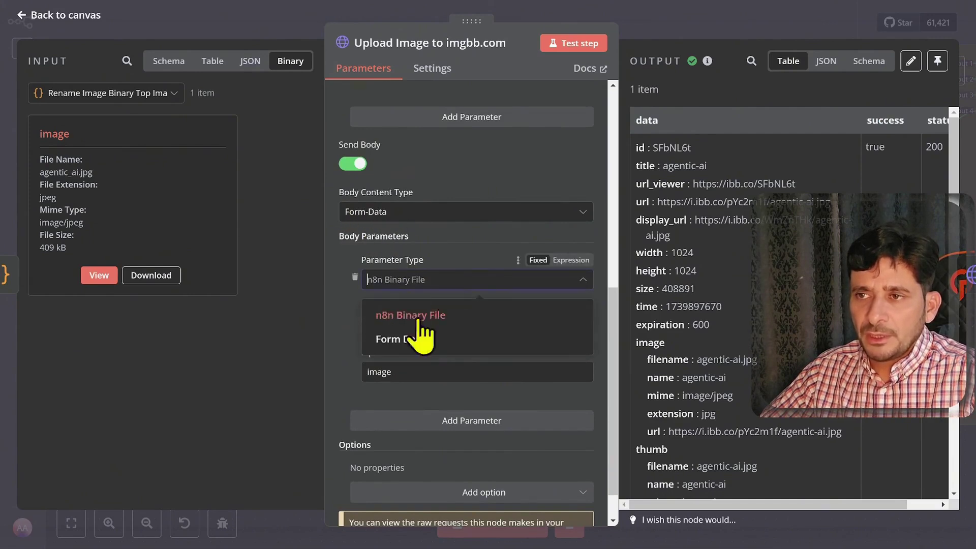
left_click(339, 302)
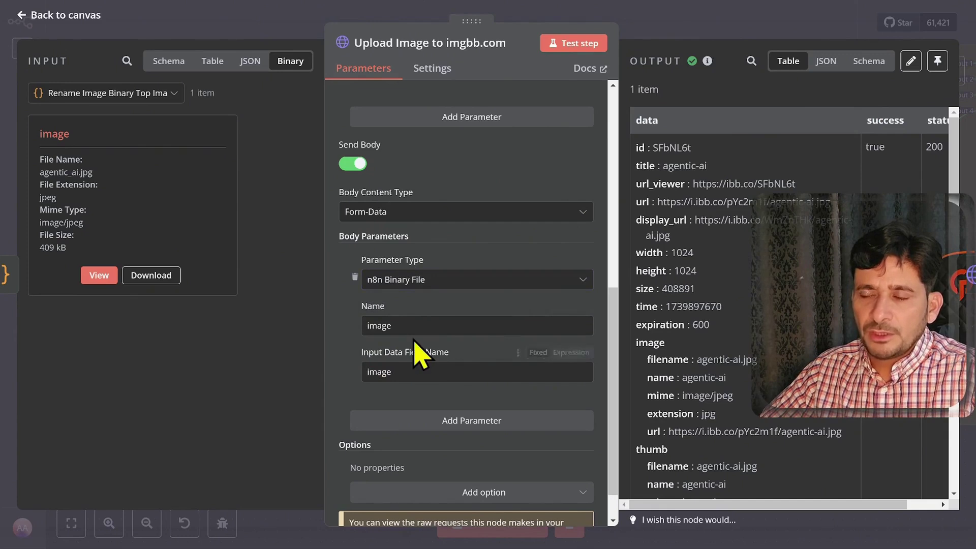
scroll(412, 338, "down", 1)
scroll(412, 315, "up", 5)
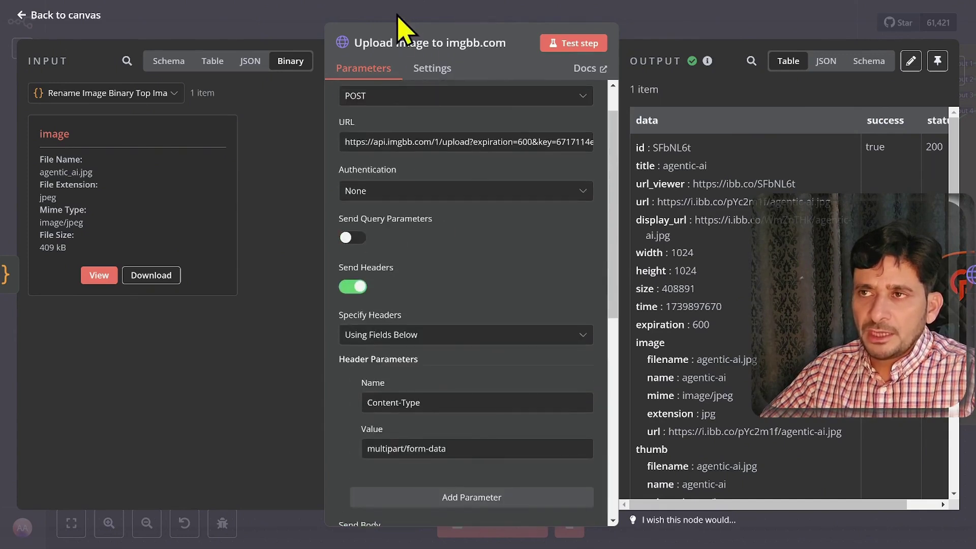
key("Escape")
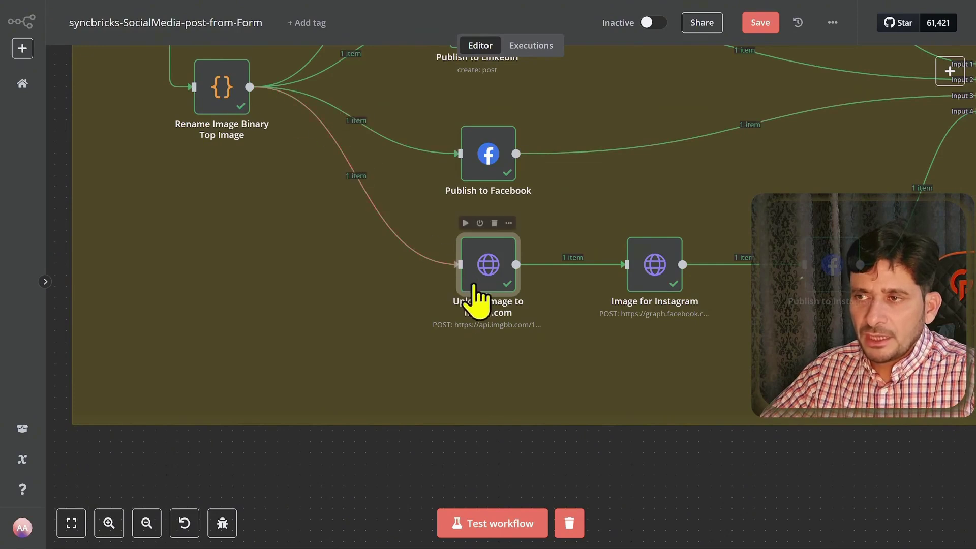
Open the Image for Instagram node and examine the account ID in its URL and the image link mapped to image_url.
mouse_move(483, 280)
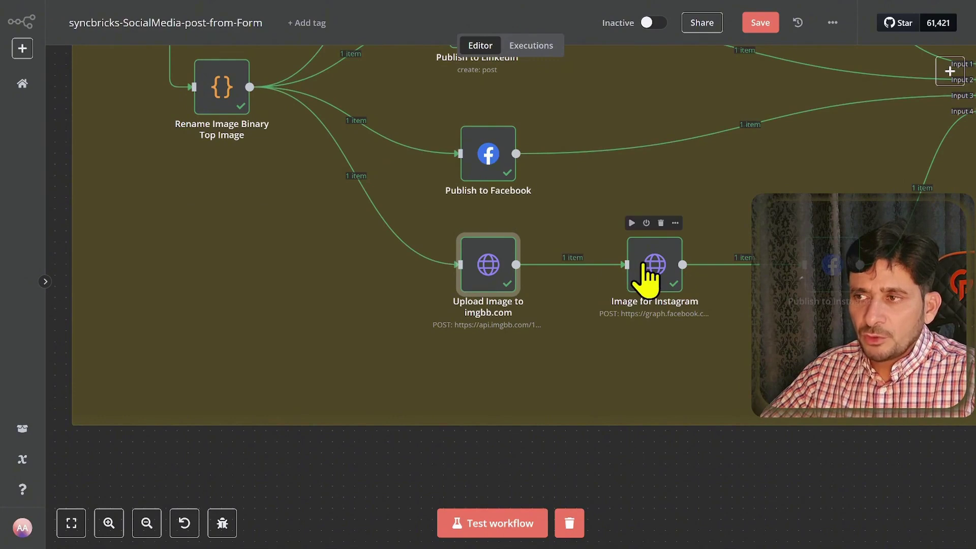
double_click(648, 277)
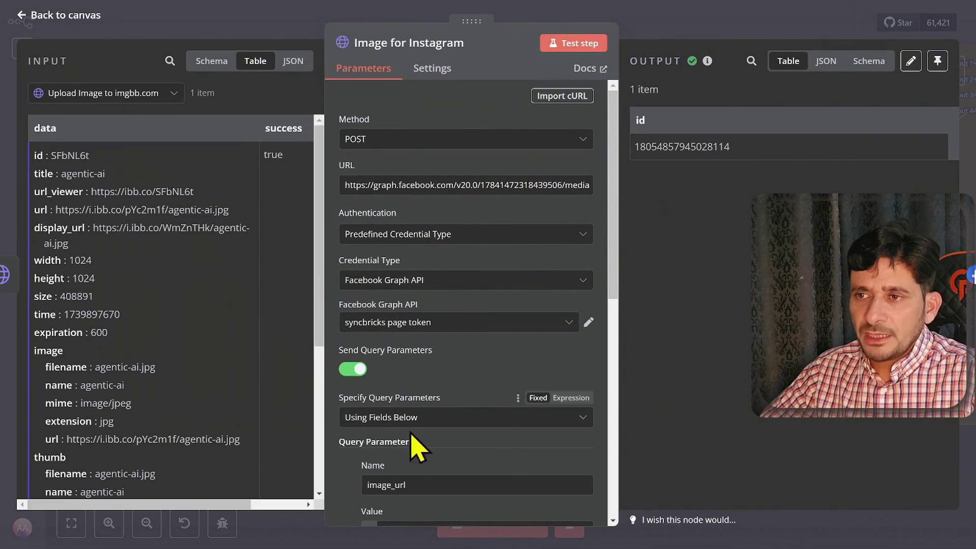
scroll(424, 277, "down", 5)
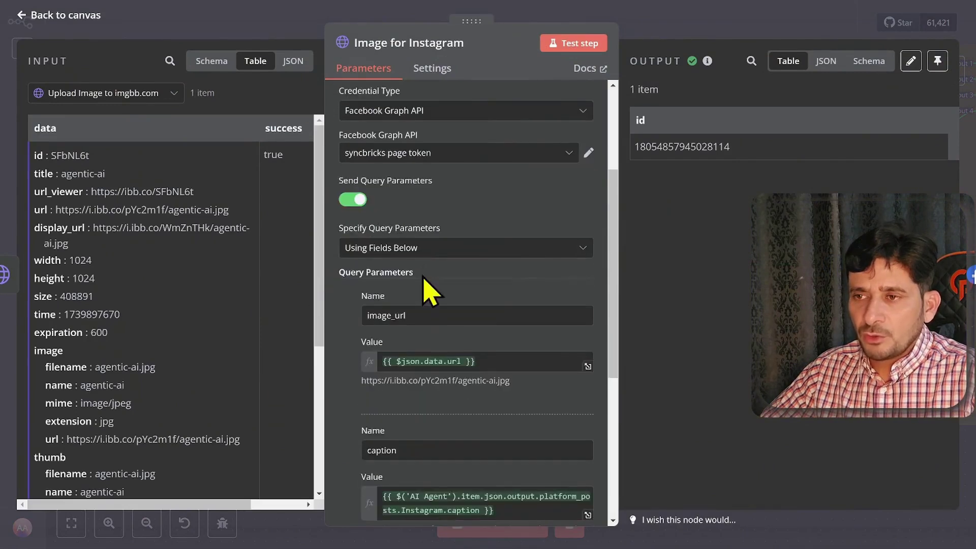
scroll(422, 274, "up", 5)
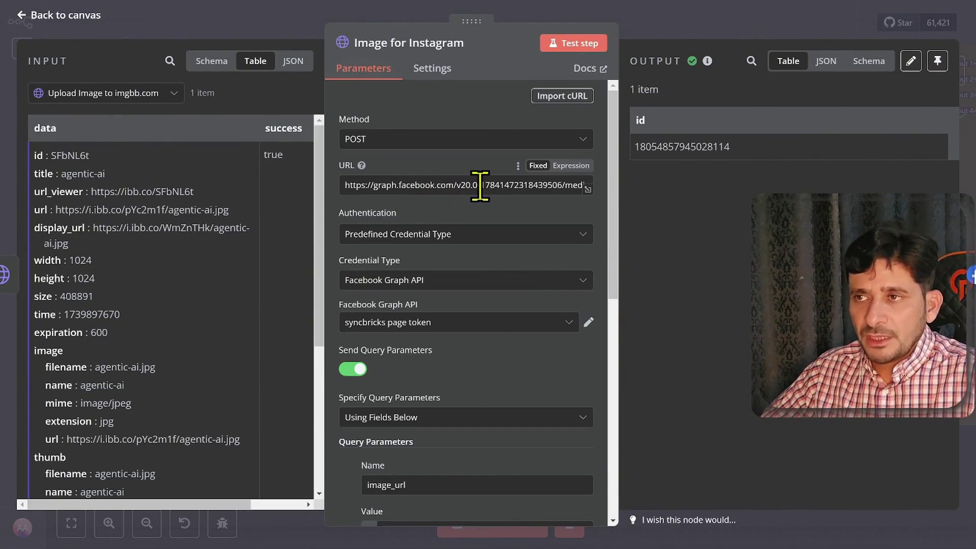
left_click_drag(481, 185, 561, 185)
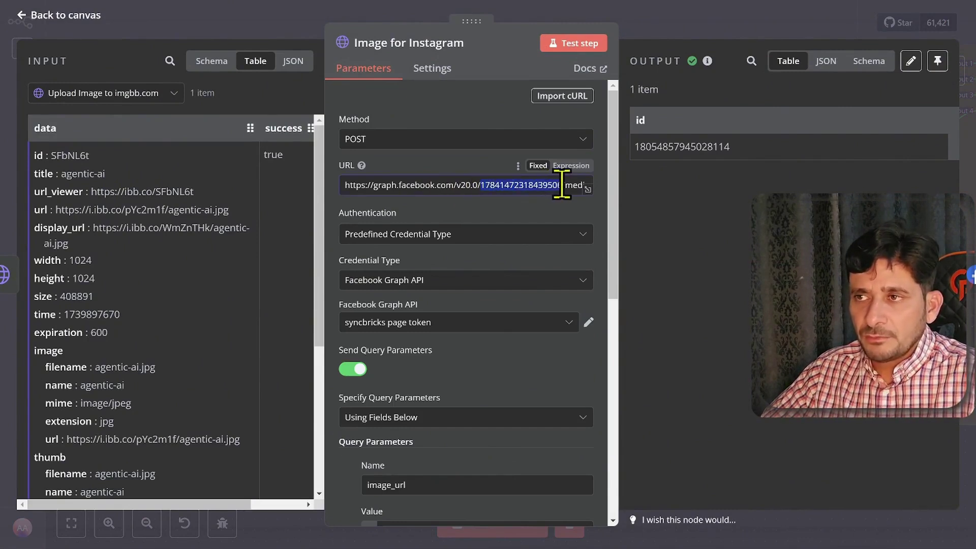
scroll(437, 316, "down", 3)
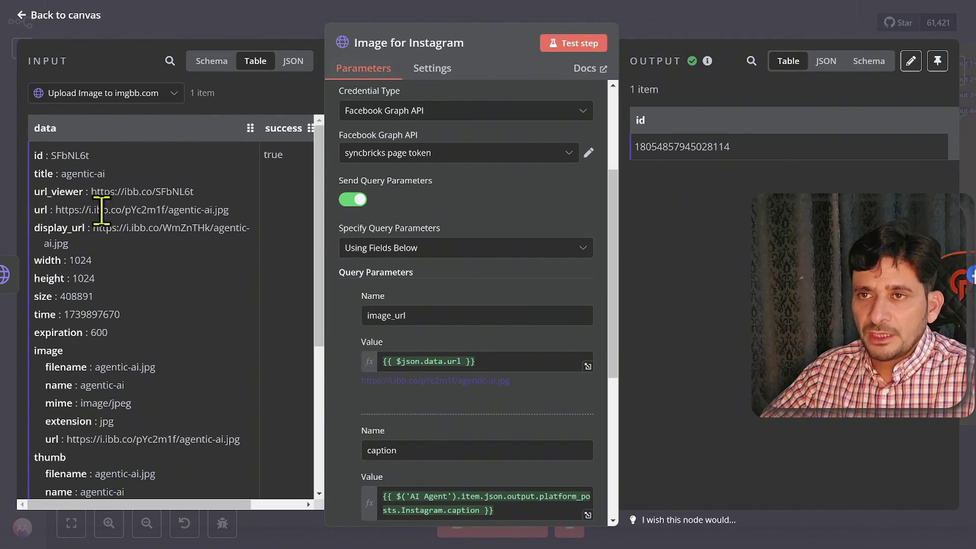
left_click_drag(229, 210, 441, 343)
scroll(463, 370, "down", 3)
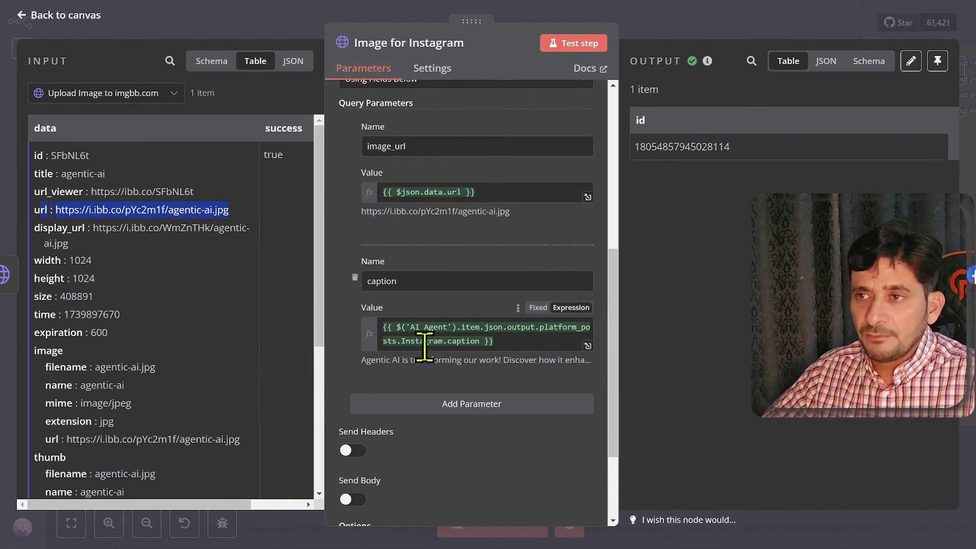
Show the Aggregate node's data as input, compare its Instagram caption with the caption parameter, and close the node.
left_click(112, 97)
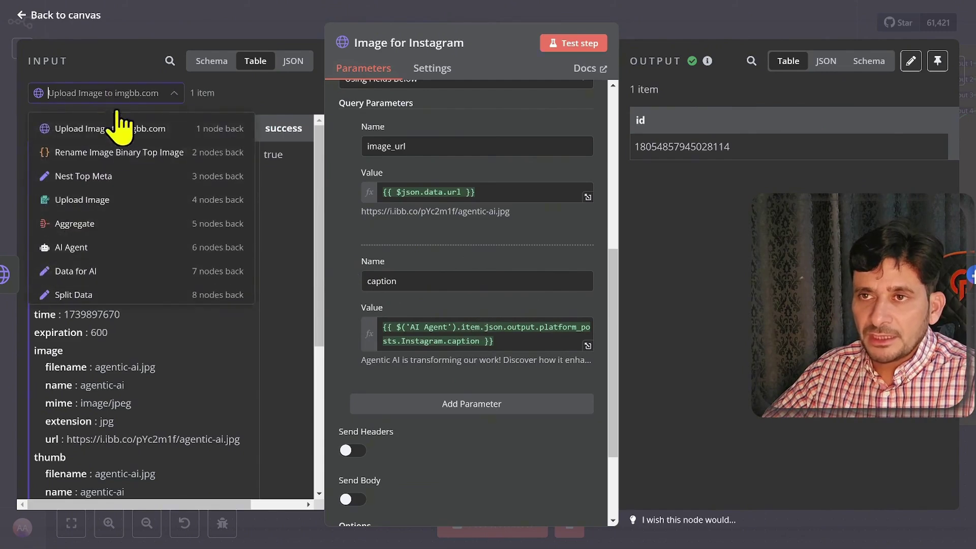
left_click(103, 228)
scroll(198, 273, "down", 10)
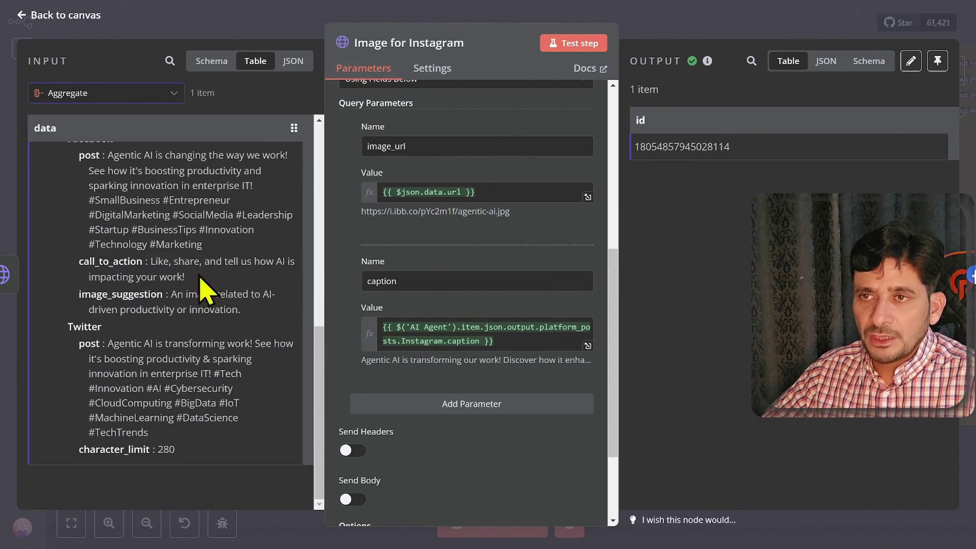
scroll(206, 290, "up", 4)
scroll(137, 333, "up", 3)
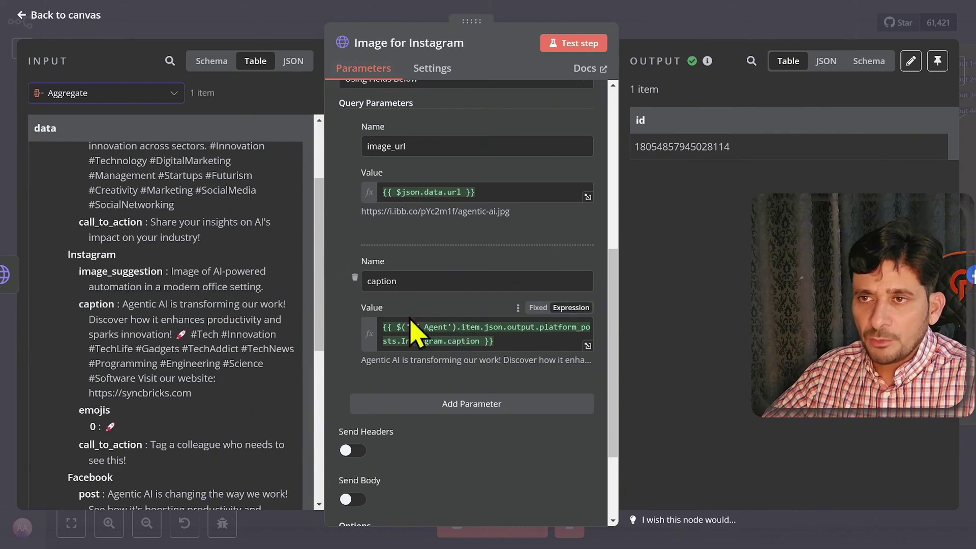
scroll(447, 234, "up", 6)
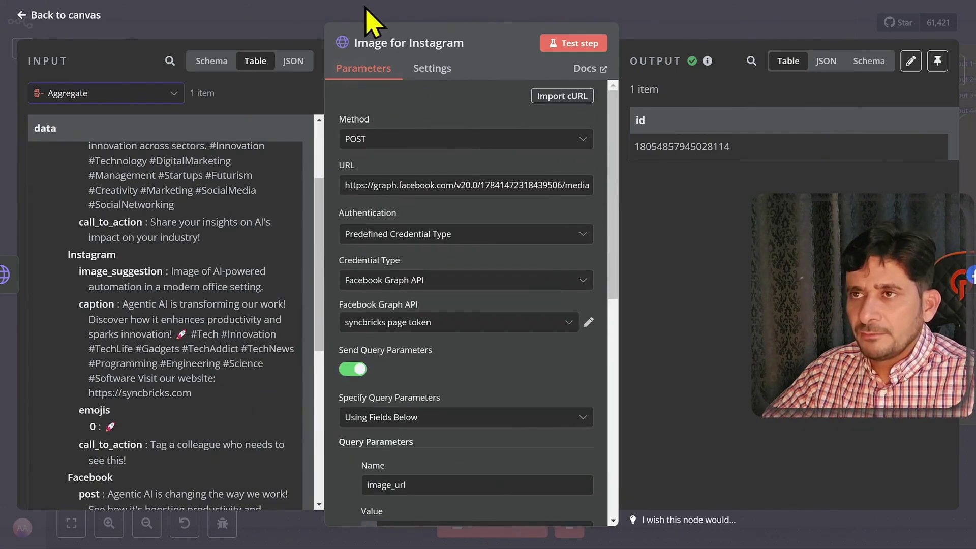
left_click(369, 21)
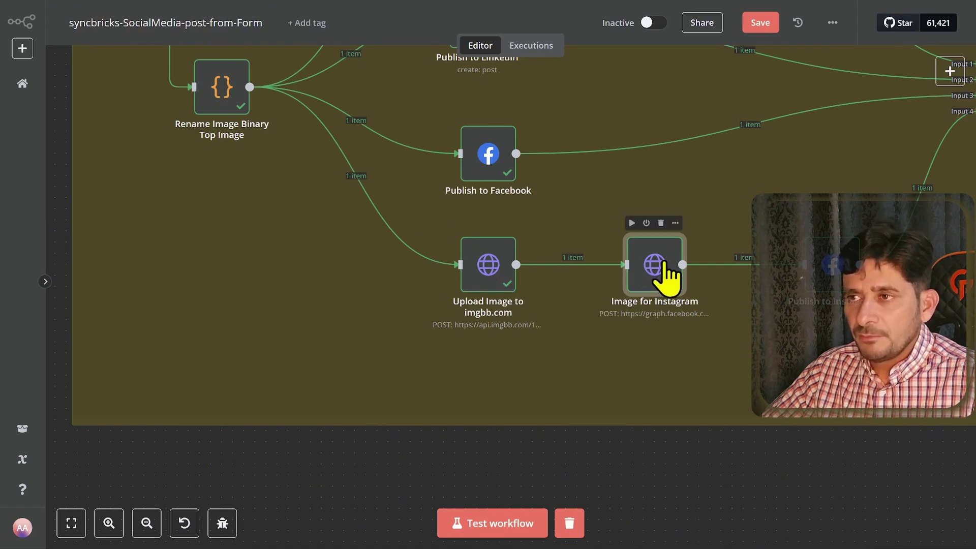
Check the Publish to Instagram node's creation_id parameter and trace it back to the id output by Image for Instagram.
double_click(832, 264)
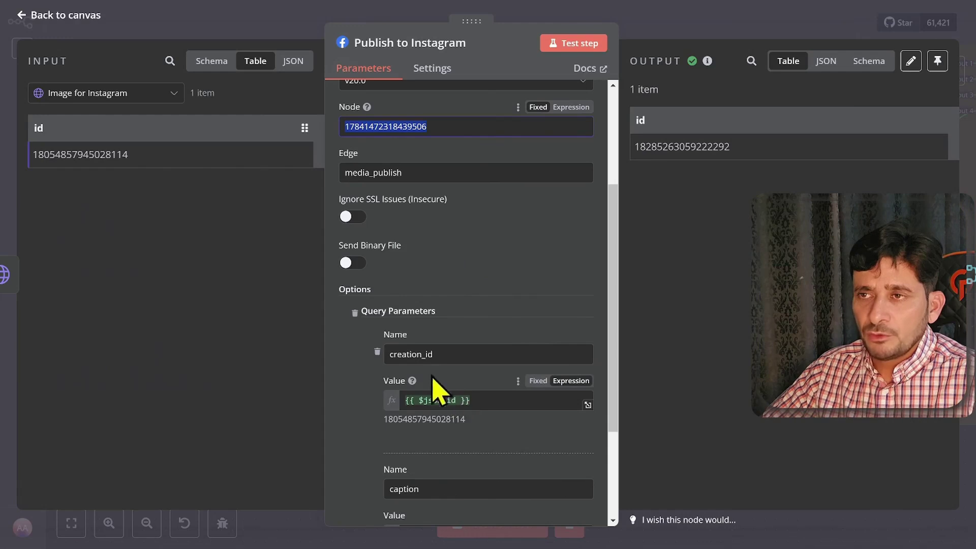
left_click(278, 34)
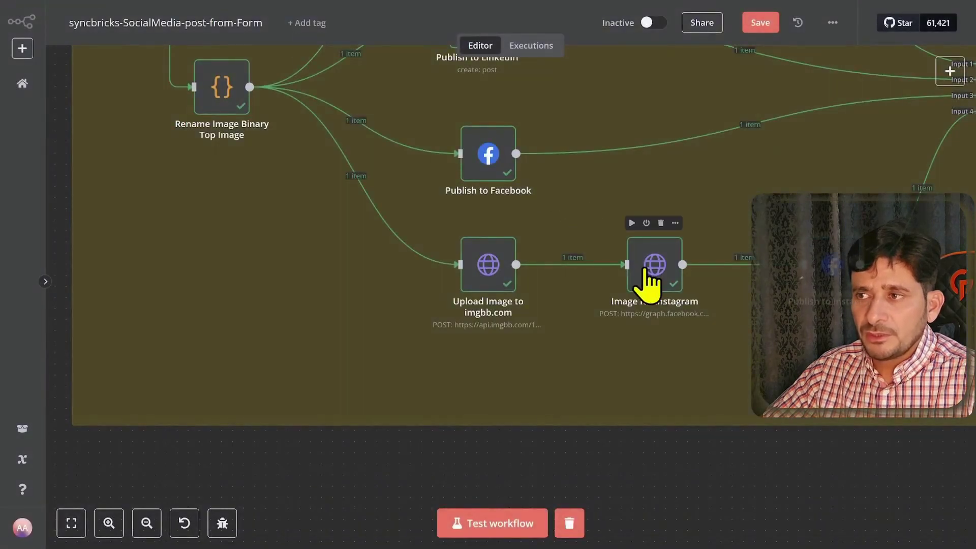
double_click(641, 277)
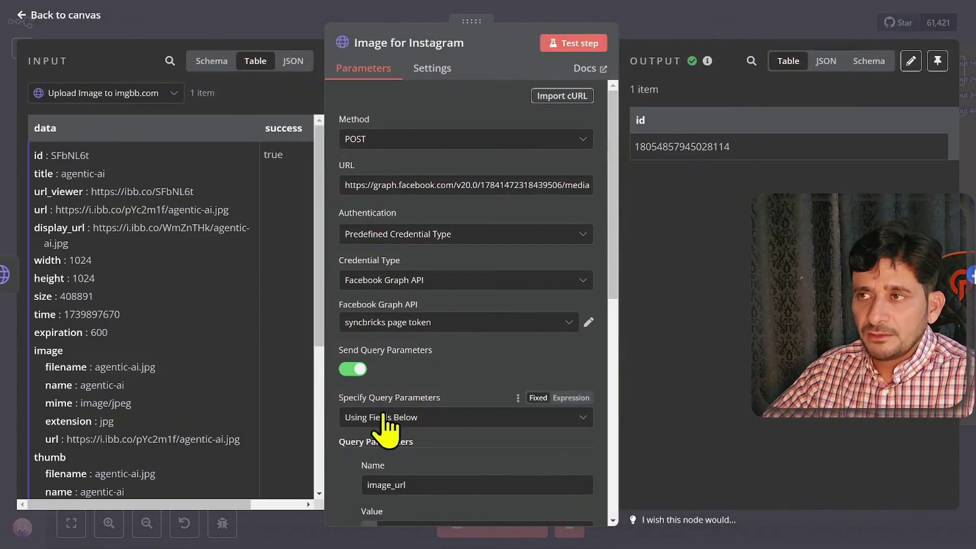
left_click_drag(636, 147, 731, 147)
left_click(744, 152)
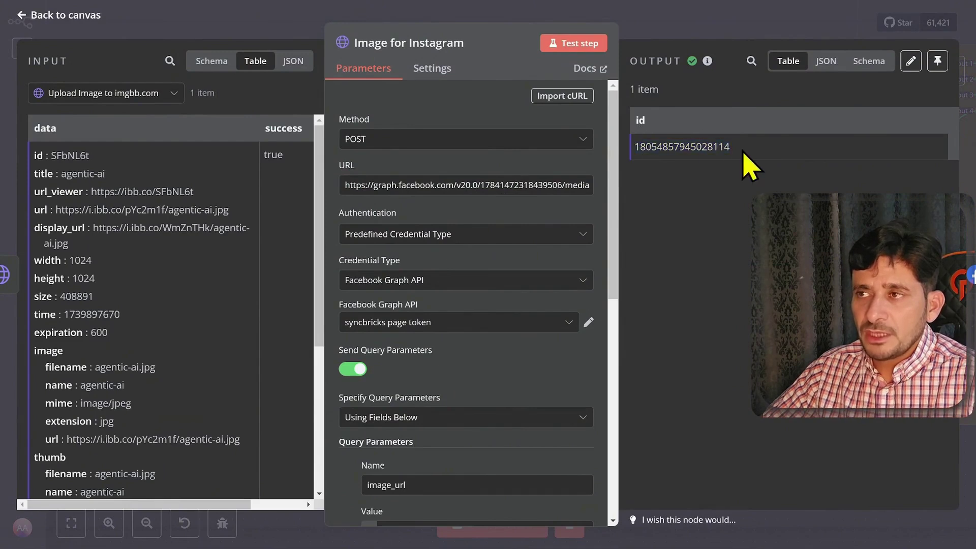
left_click(297, 29)
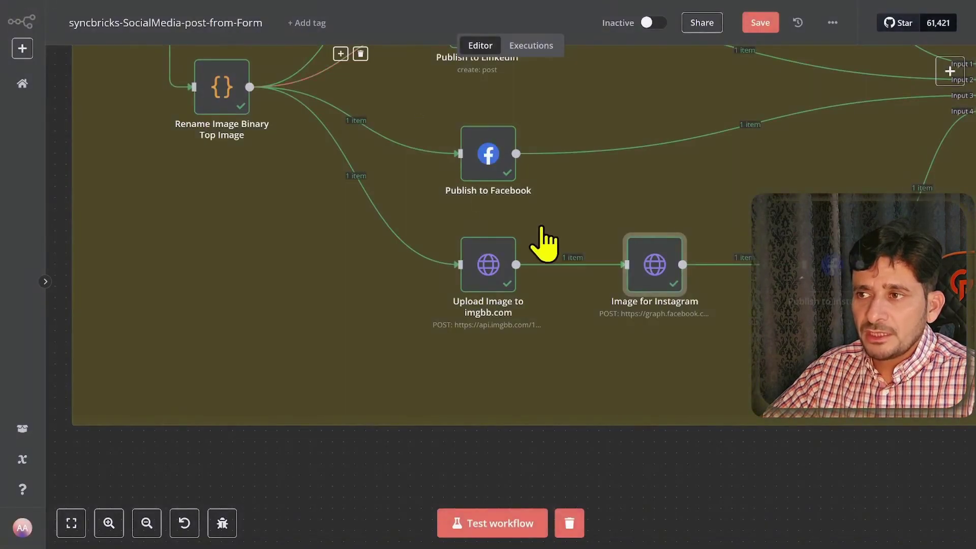
Review the Publish to Instagram node's account ID, media_publish edge, and creation_id and caption query parameters, and close the node.
double_click(838, 269)
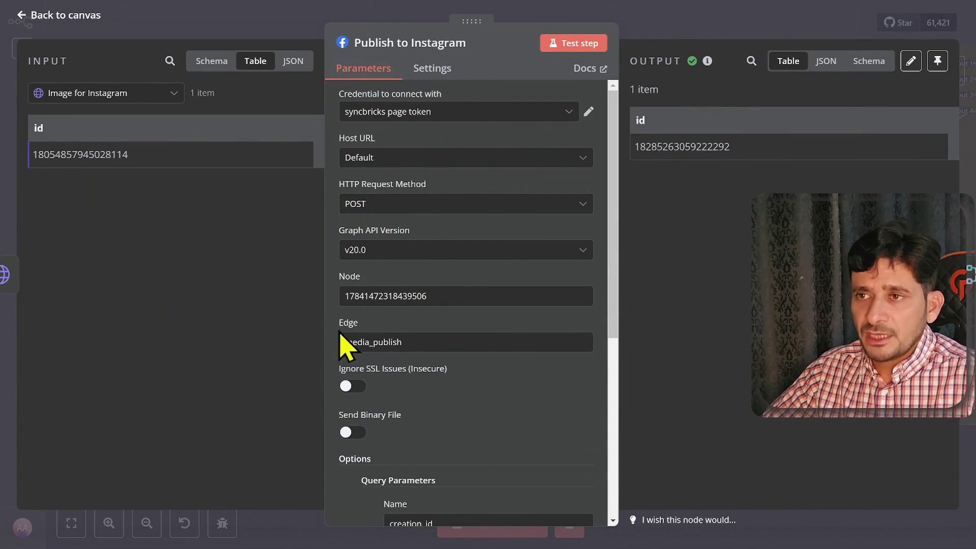
left_click_drag(342, 292, 463, 297)
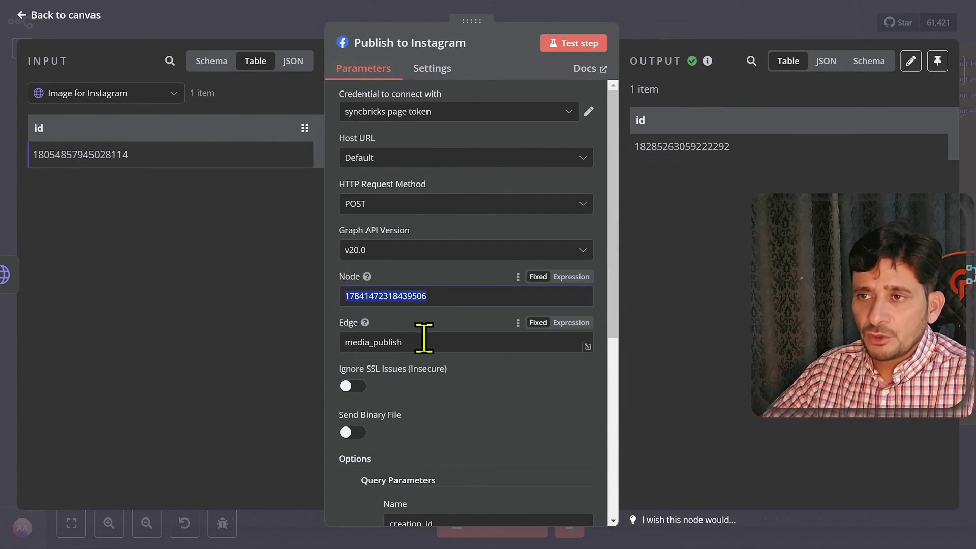
scroll(453, 337, "down", 4)
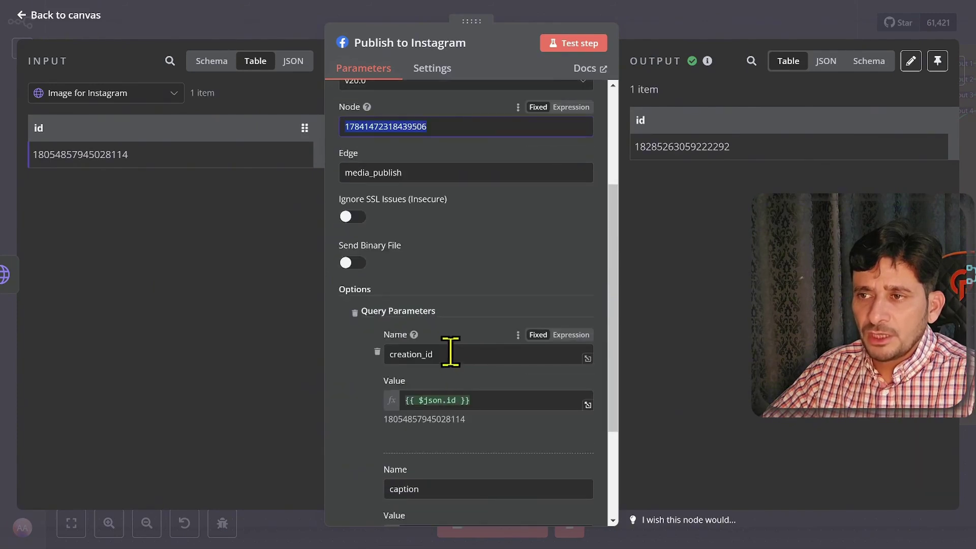
scroll(450, 350, "down", 3)
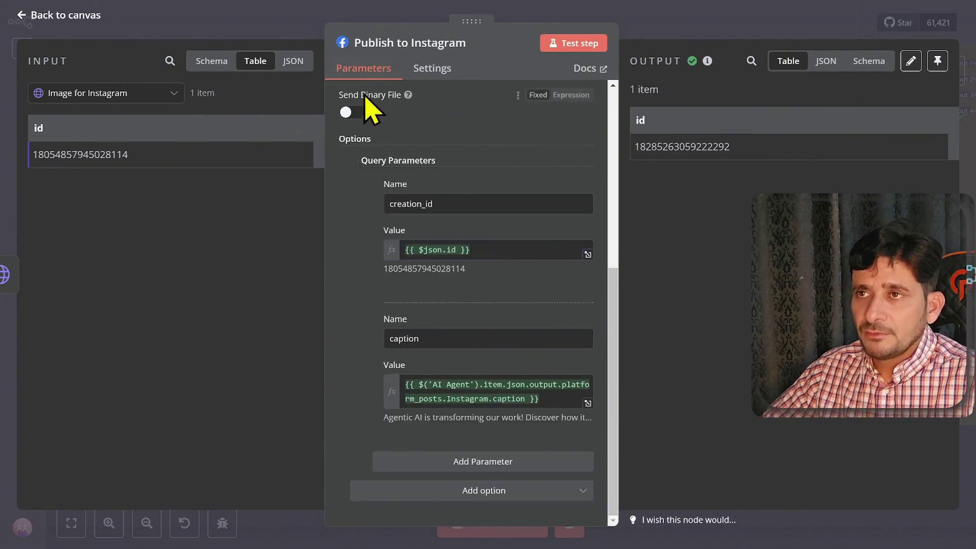
left_click(318, 39)
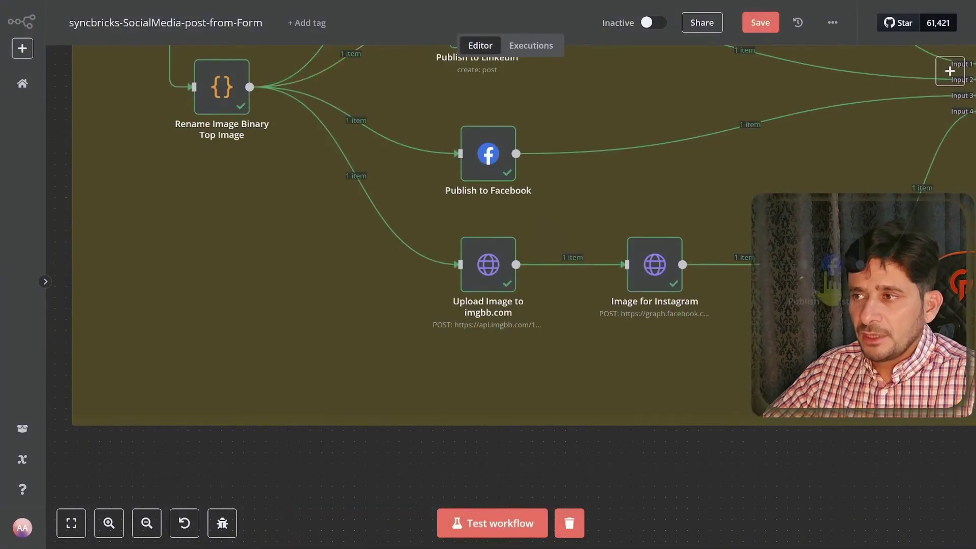
Inspect the Merge1 node's mode and number of inputs, and close the node.
scroll(746, 368, "down", 2)
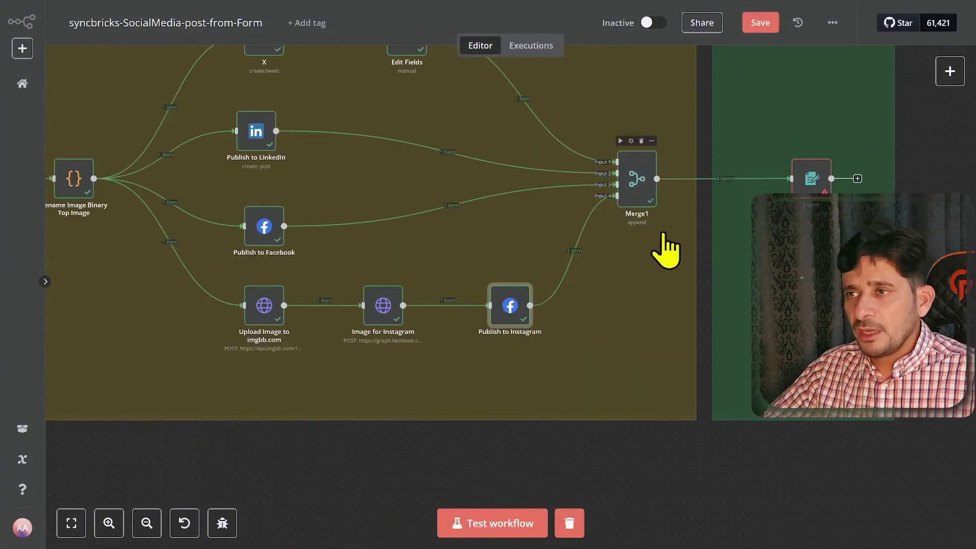
double_click(642, 184)
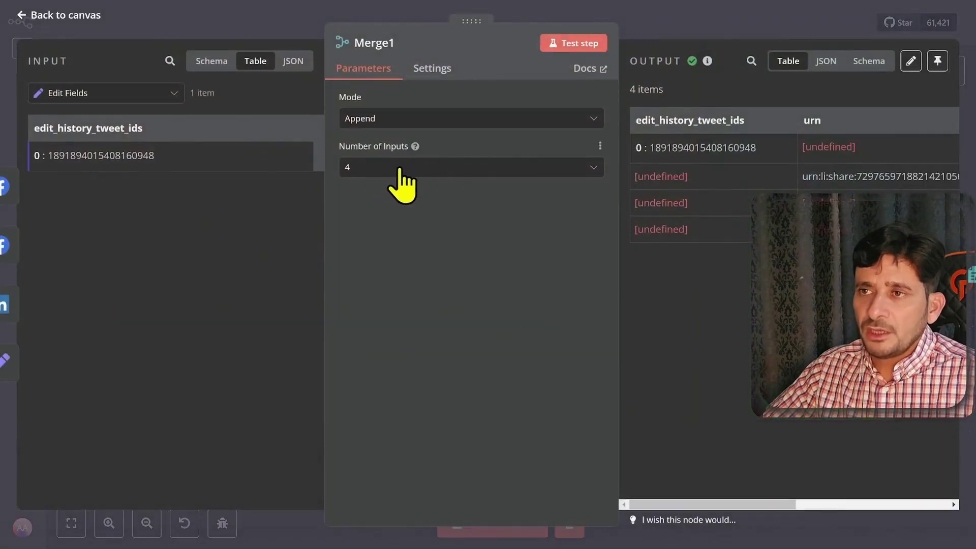
left_click(250, 40)
Open the Form node and expand its Completion Message in the full expression editor.
left_click(811, 187)
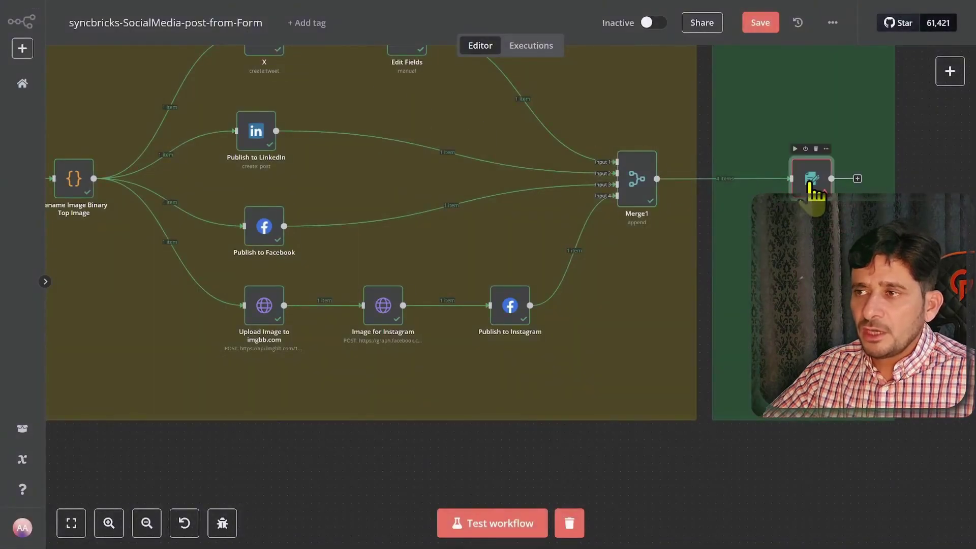
double_click(813, 191)
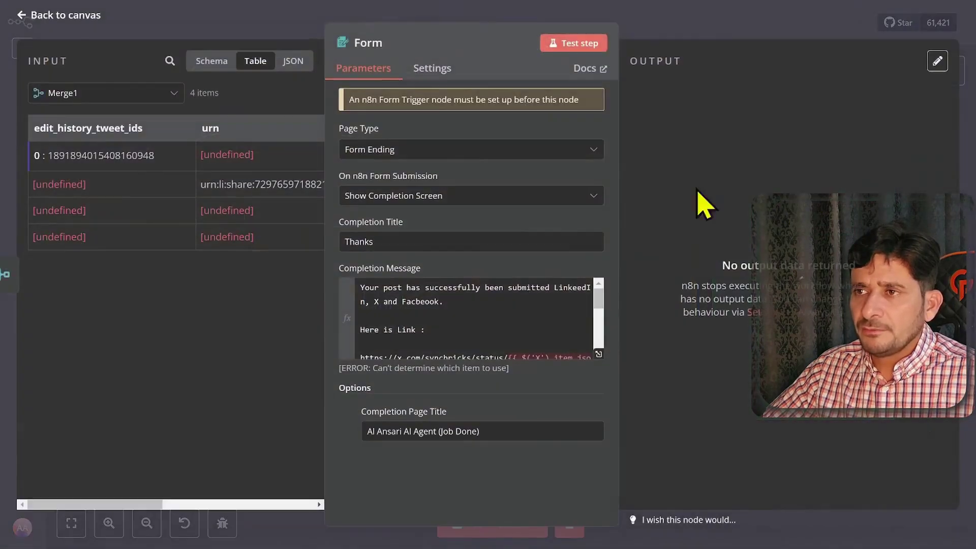
left_click(597, 353)
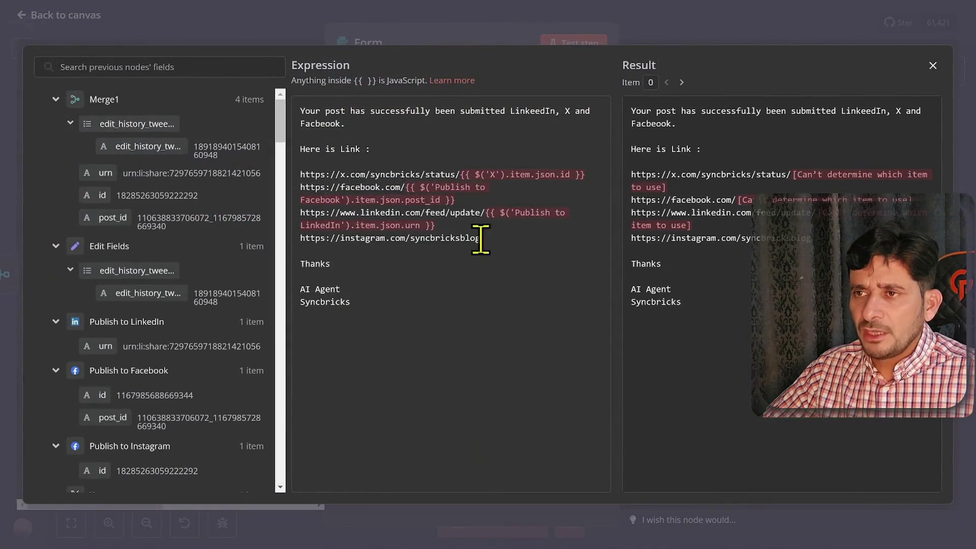
Delete the expression in the completion message's X status link and map the X node's id into its place.
left_click_drag(460, 175, 585, 174)
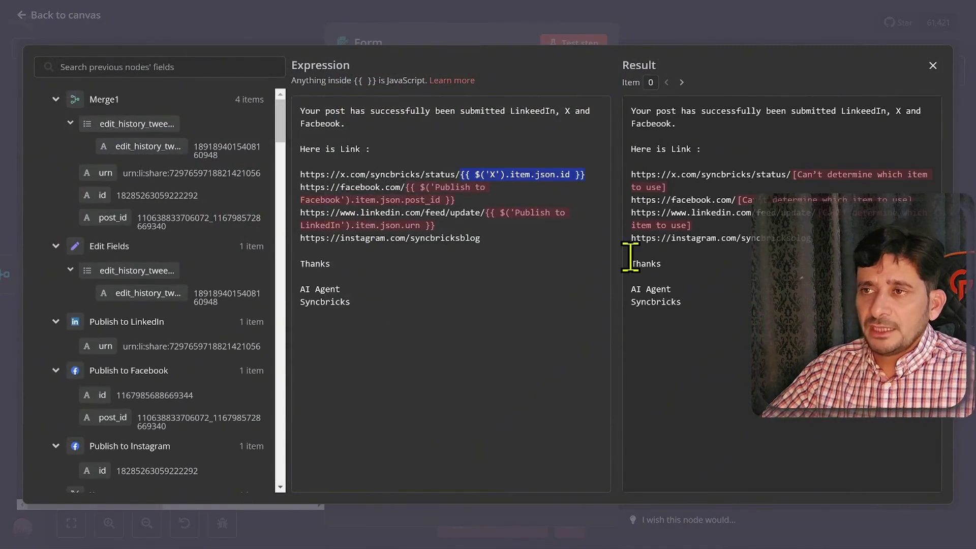
key("BackSpace")
scroll(153, 315, "down", 3)
left_click_drag(101, 350, 497, 175)
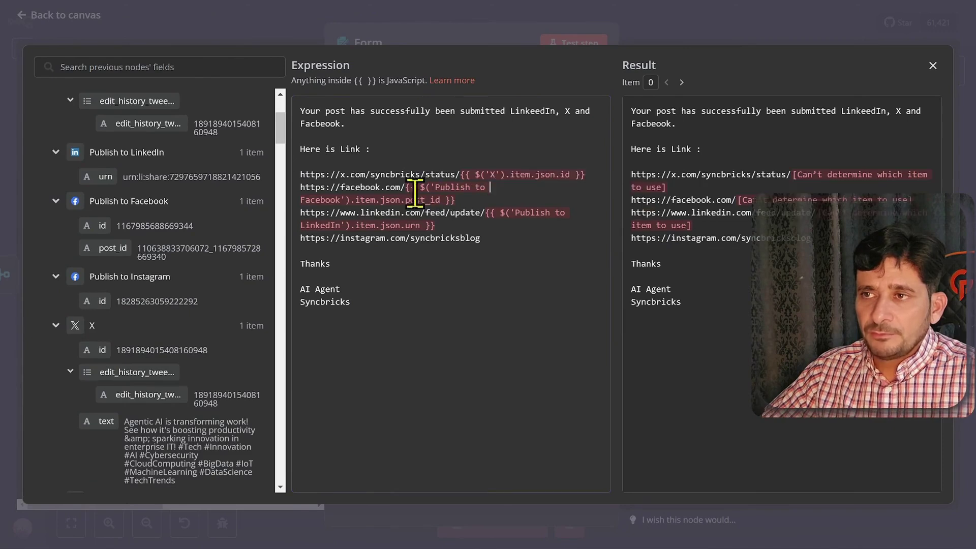
Delete the post_id expression from the completion message's Facebook link and undo the deletion.
left_click_drag(455, 200, 405, 193)
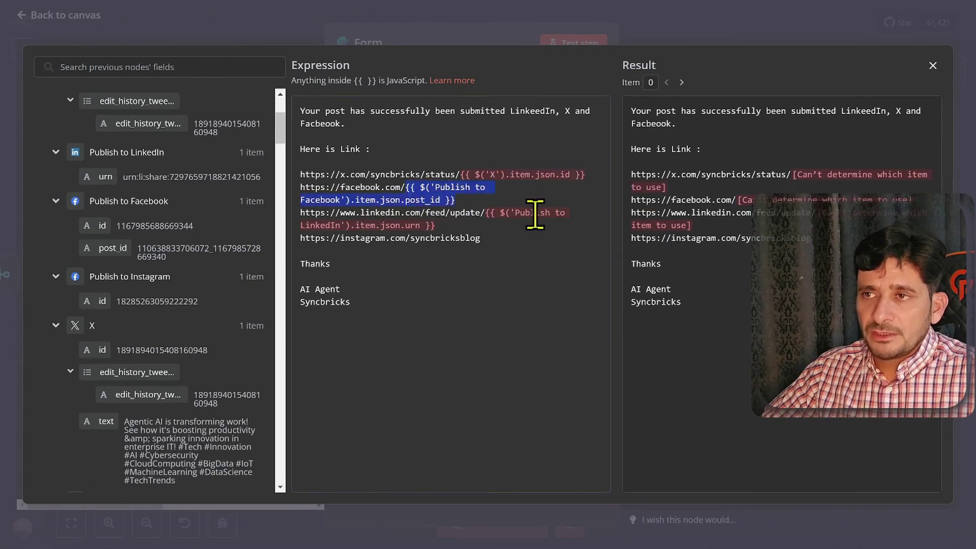
key("BackSpace")
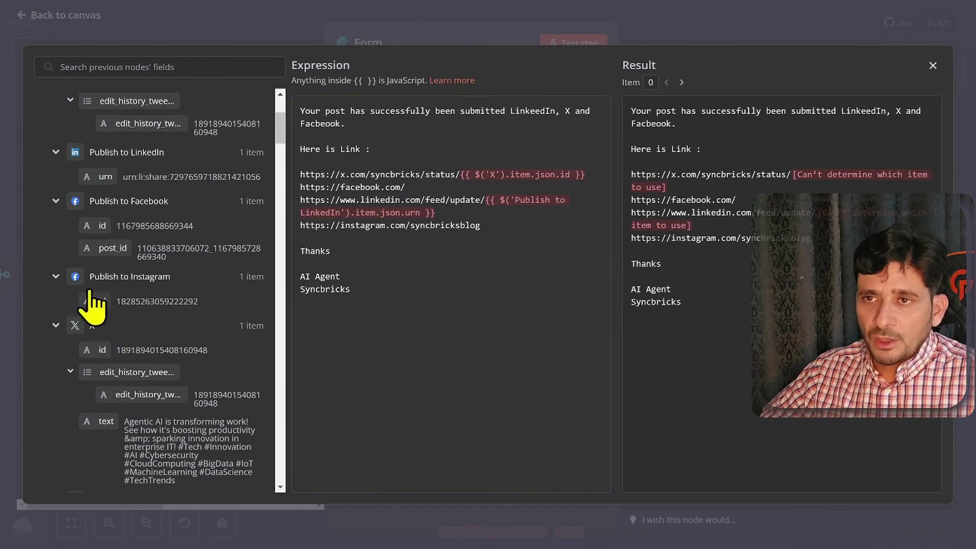
key("ctrl+z")
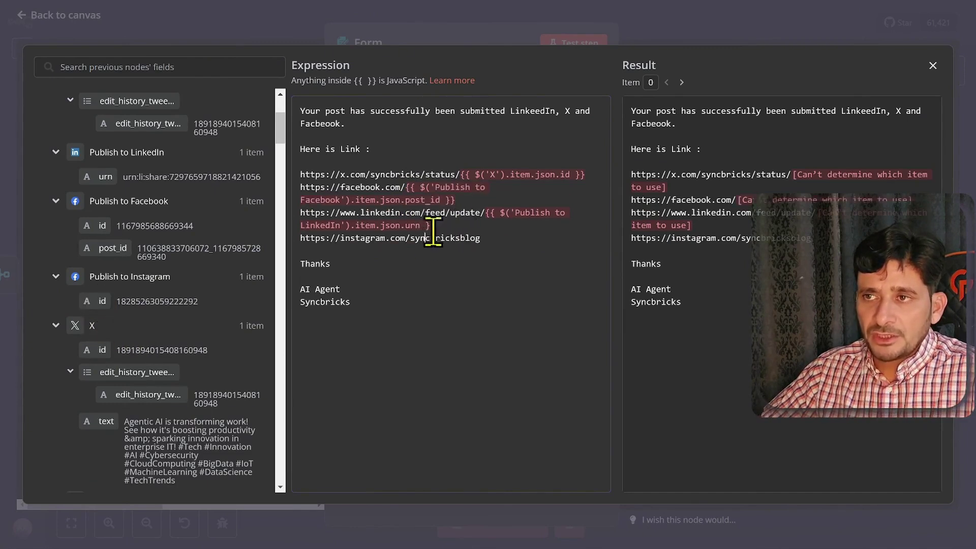
scroll(100, 338, "up", 3)
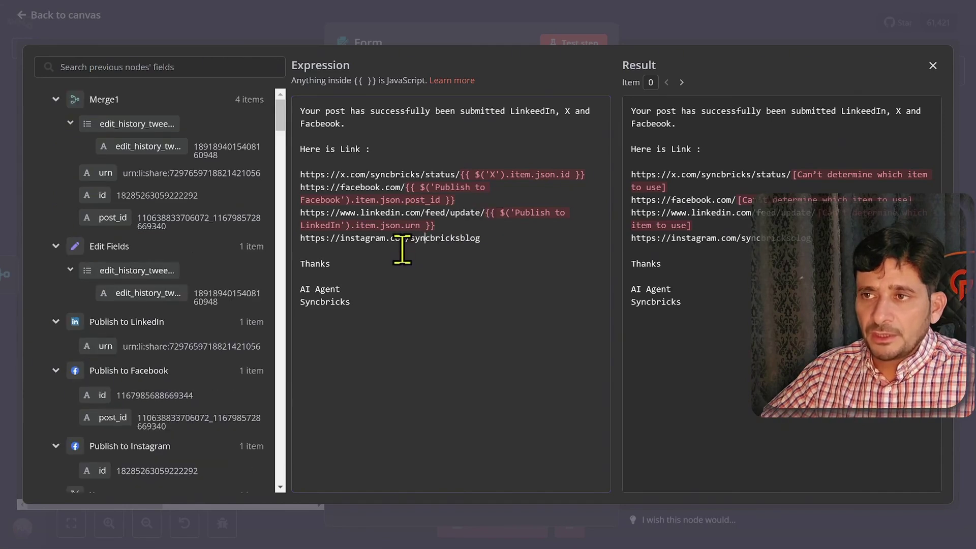
left_click(410, 239)
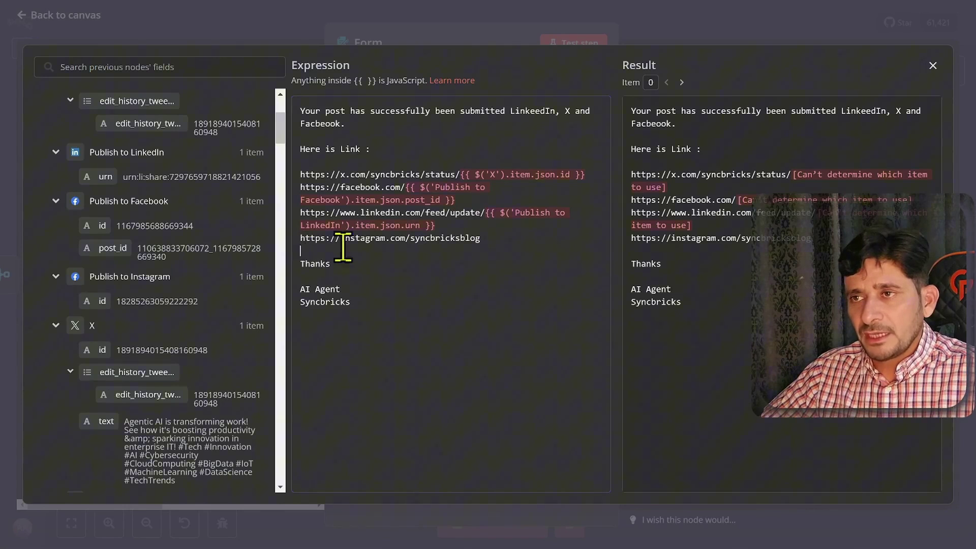
key("BackSpace")
key("BackSpace")
key("BackSpace")
key("BackSpace")
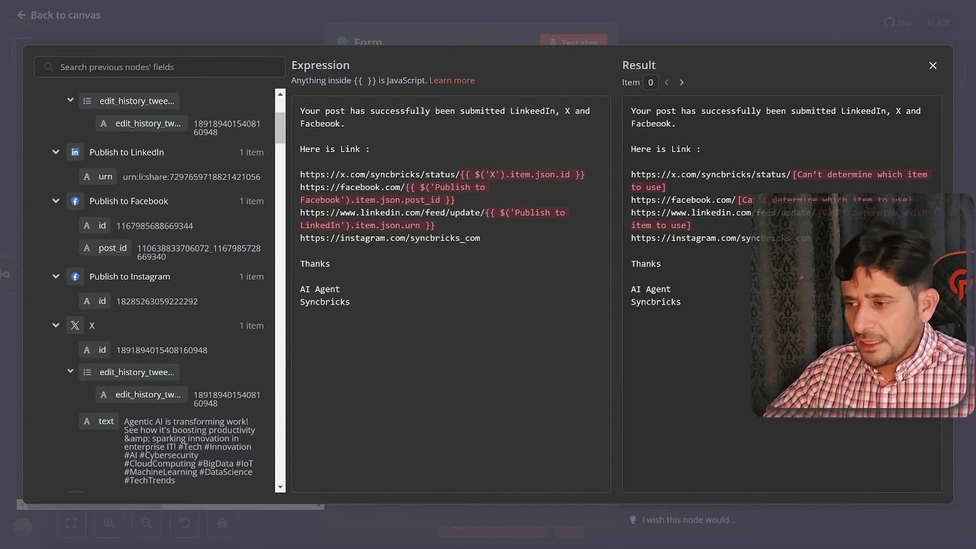
left_click(463, 21)
Go to the workflow overview and open the RSS Feed from Youtube to Social Media workflow.
scroll(505, 229, "down", 4)
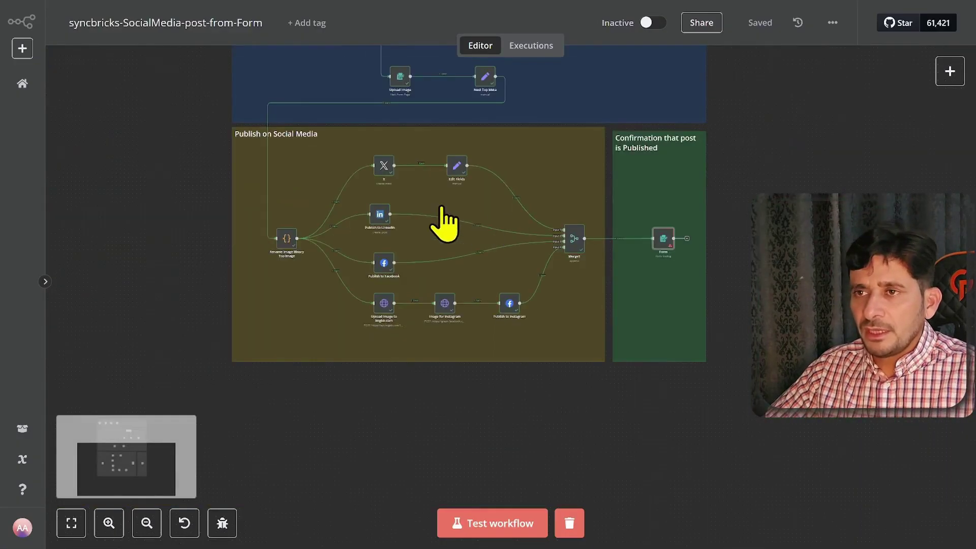
scroll(746, 188, "up", 3)
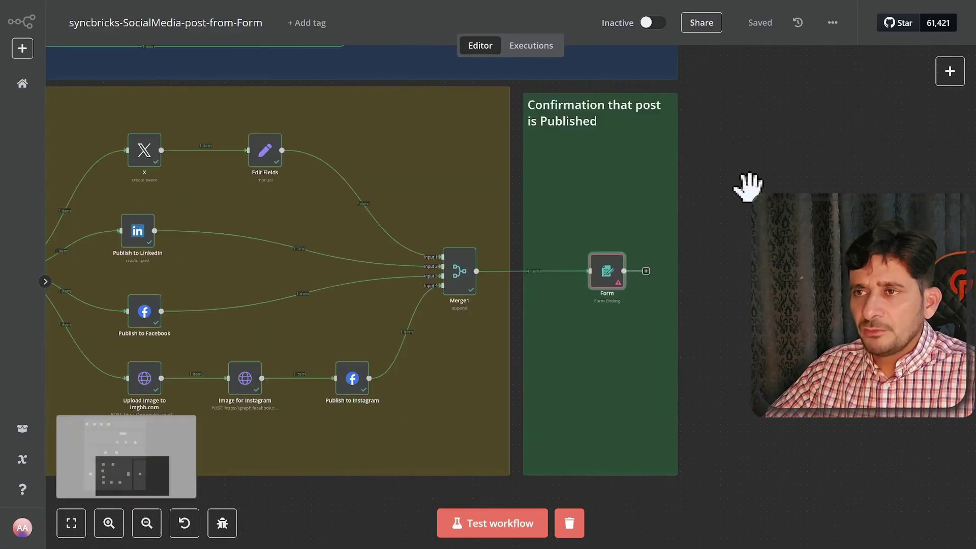
scroll(747, 188, "down", 3)
key("1")
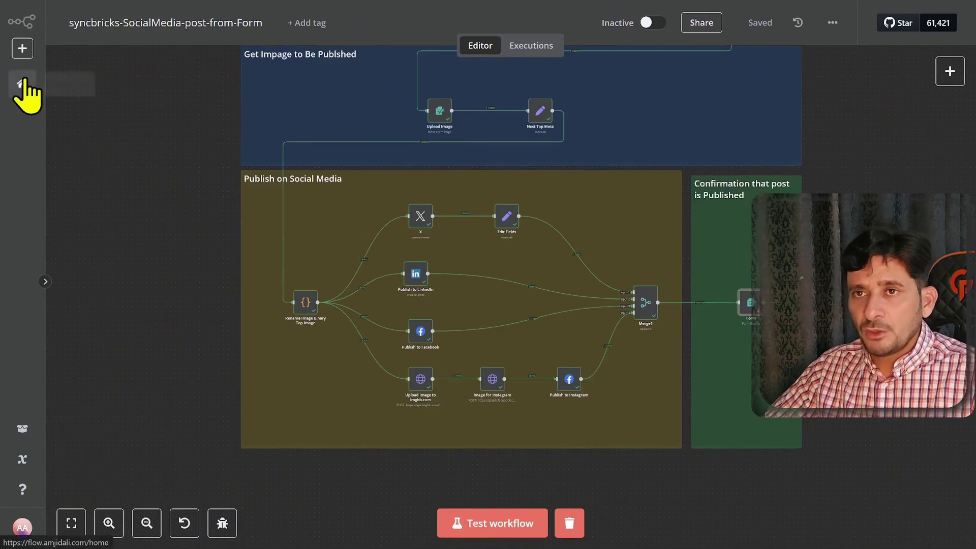
left_click(23, 83)
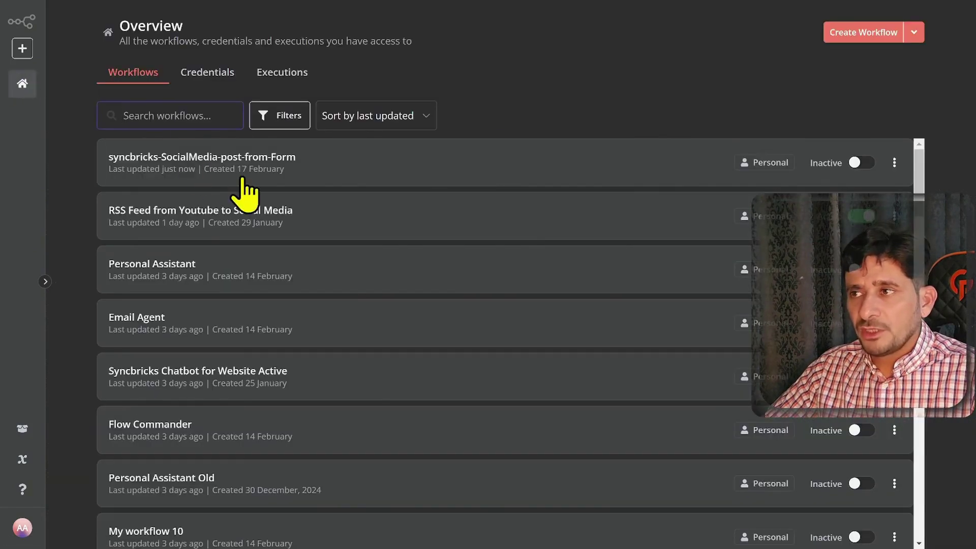
left_click(203, 225)
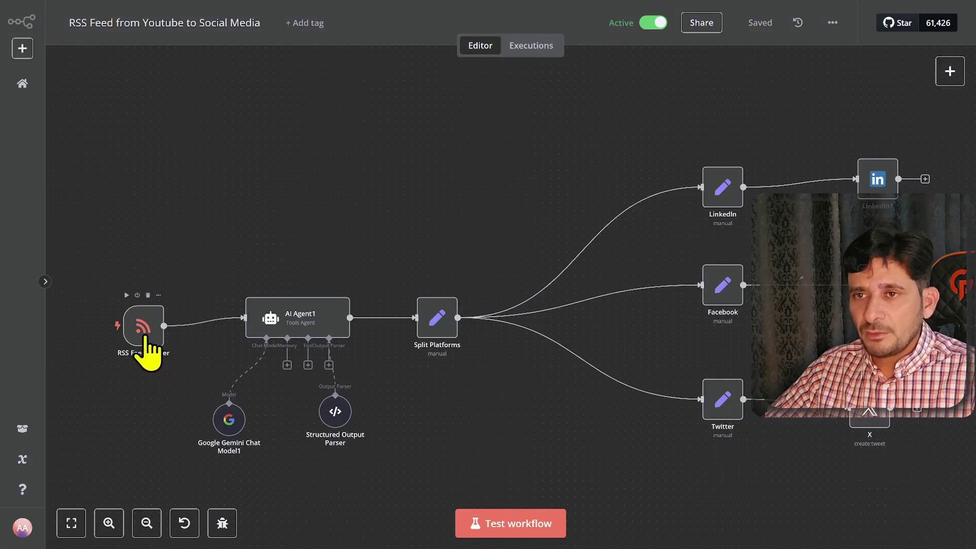
Check the RSS Feed Trigger's poll times and YouTube channel feed URL, and close the node.
double_click(146, 333)
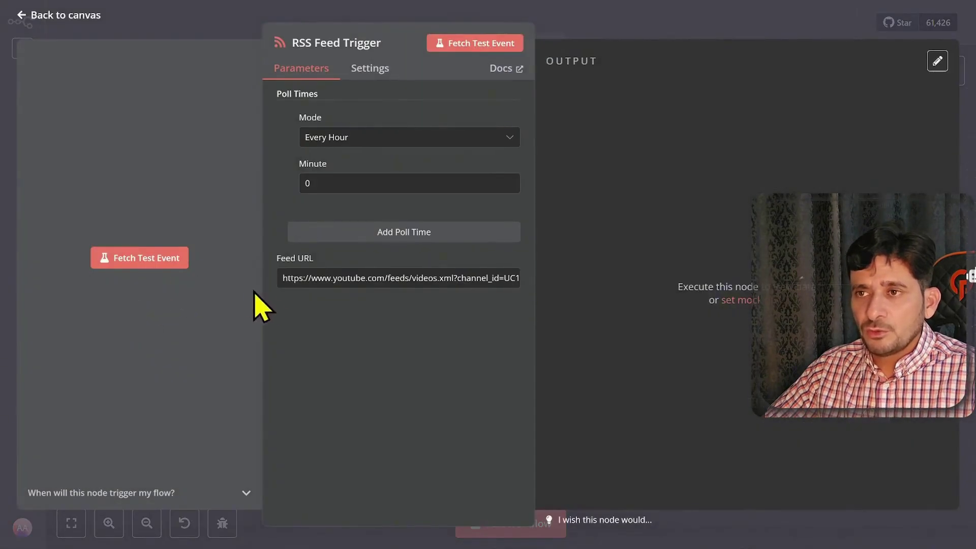
left_click(353, 282)
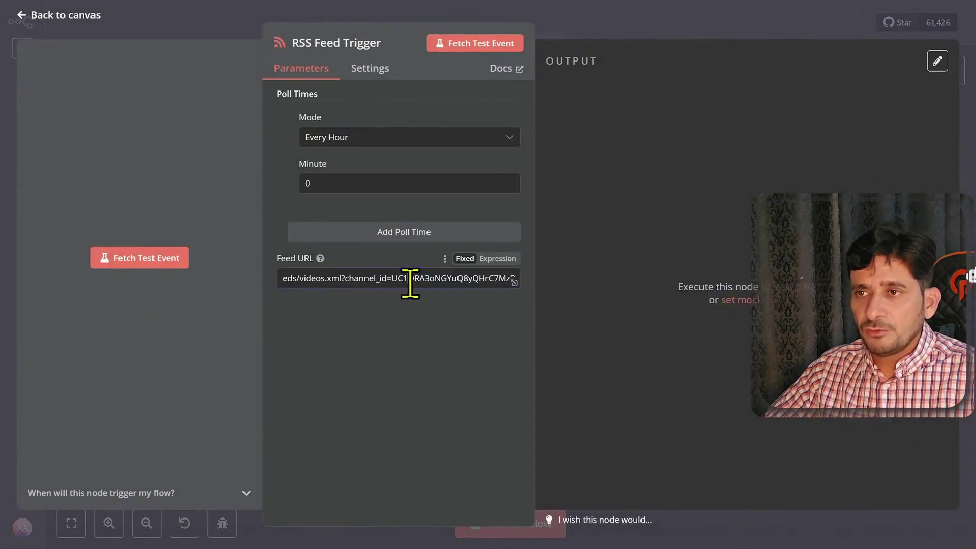
left_click(222, 33)
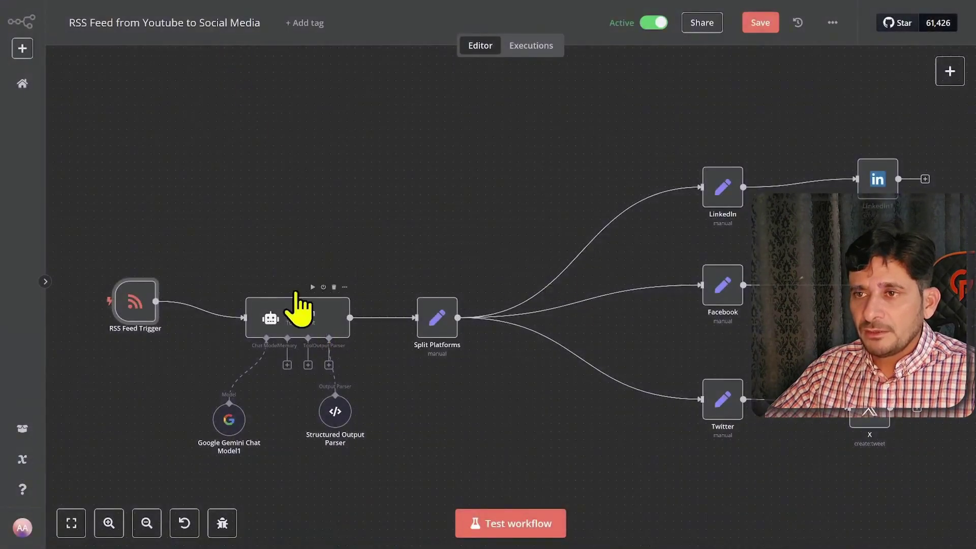
In the workflow's 18 Feb 18:00:06 execution, examine AI Agent1's generated posts for each platform and close the node.
mouse_move(283, 327)
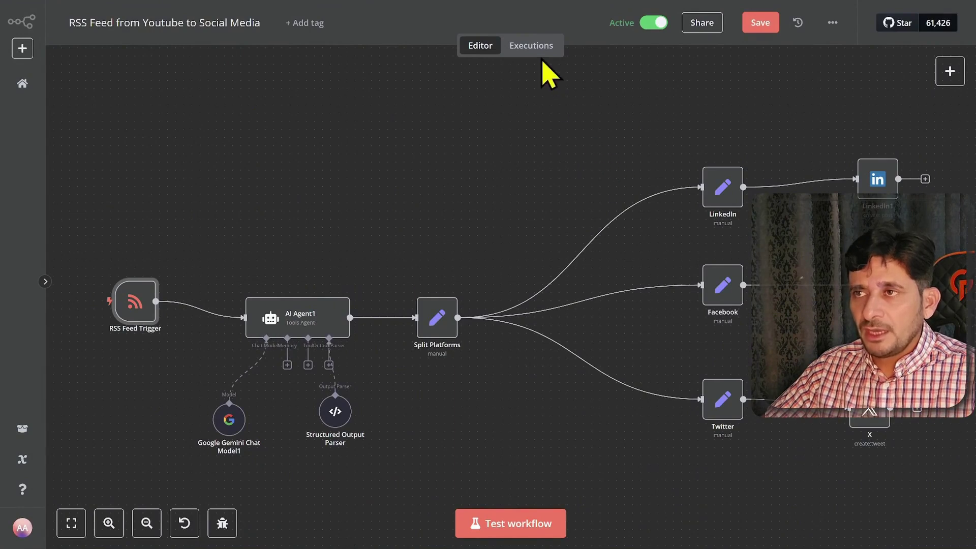
left_click(529, 47)
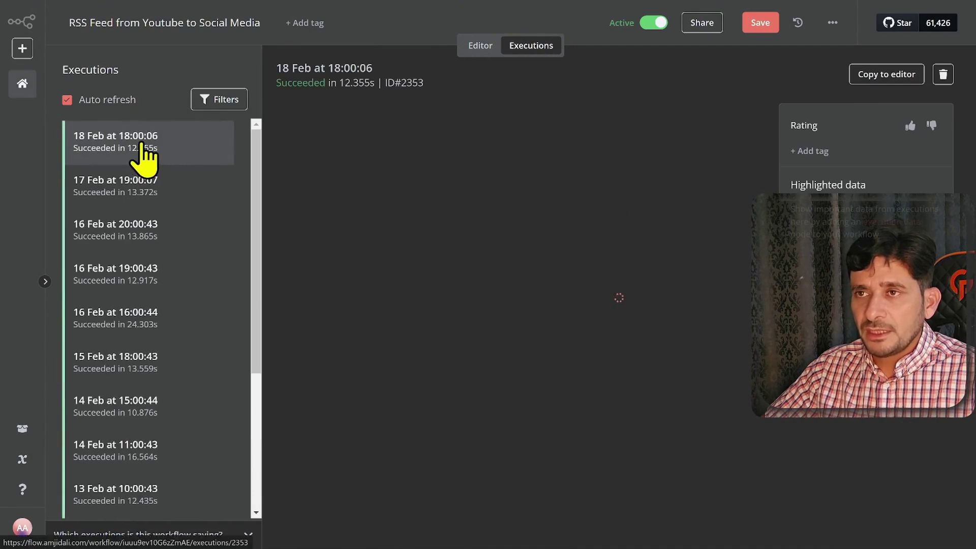
double_click(472, 315)
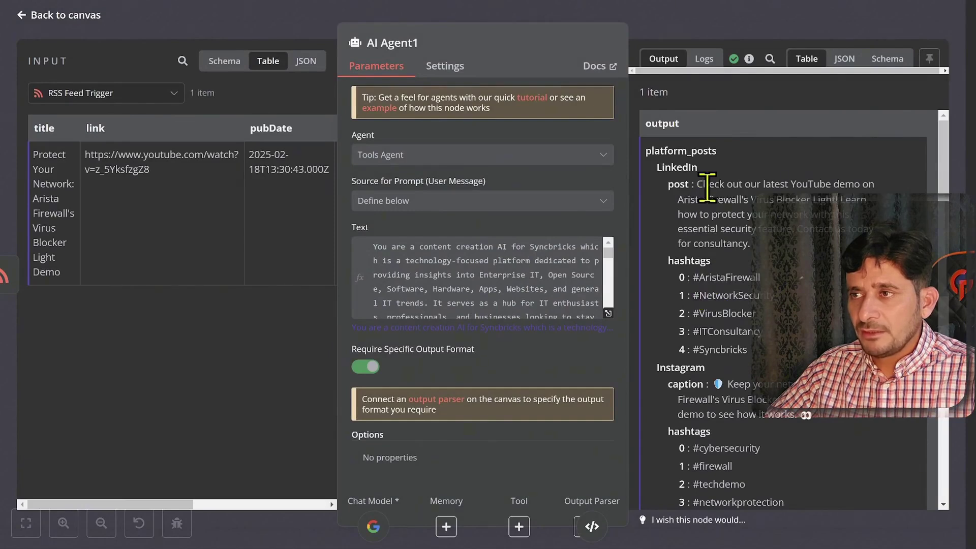
scroll(706, 187, "down", 10)
scroll(711, 244, "up", 10)
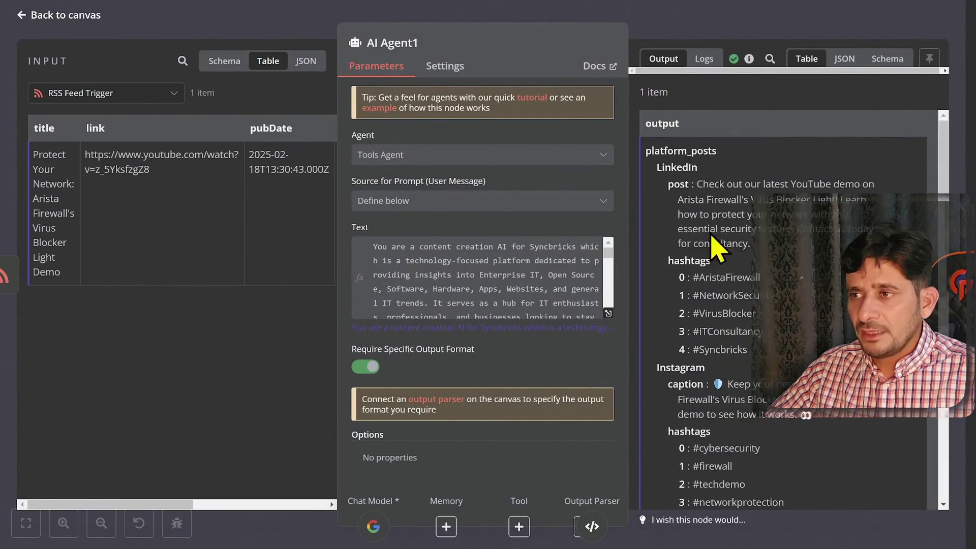
scroll(706, 231, "down", 10)
scroll(684, 246, "up", 10)
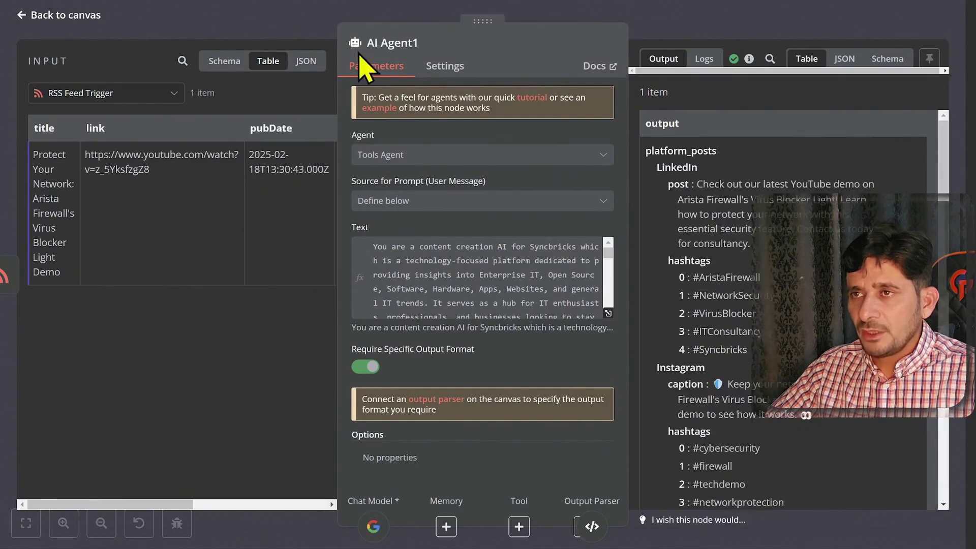
left_click(297, 28)
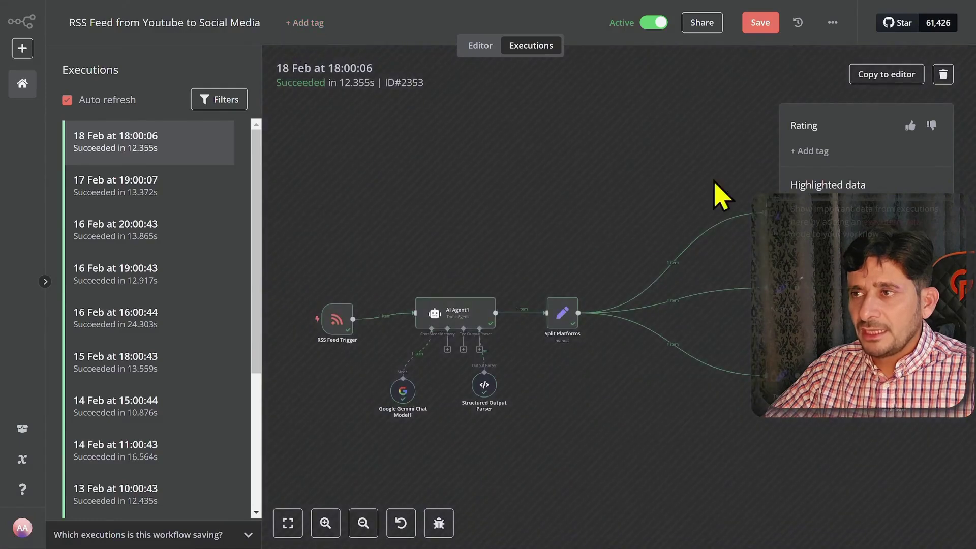
Look over the execution's LinkedIn, Facebook and X publishing branches and the whole workflow layout.
scroll(657, 176, "right", 10)
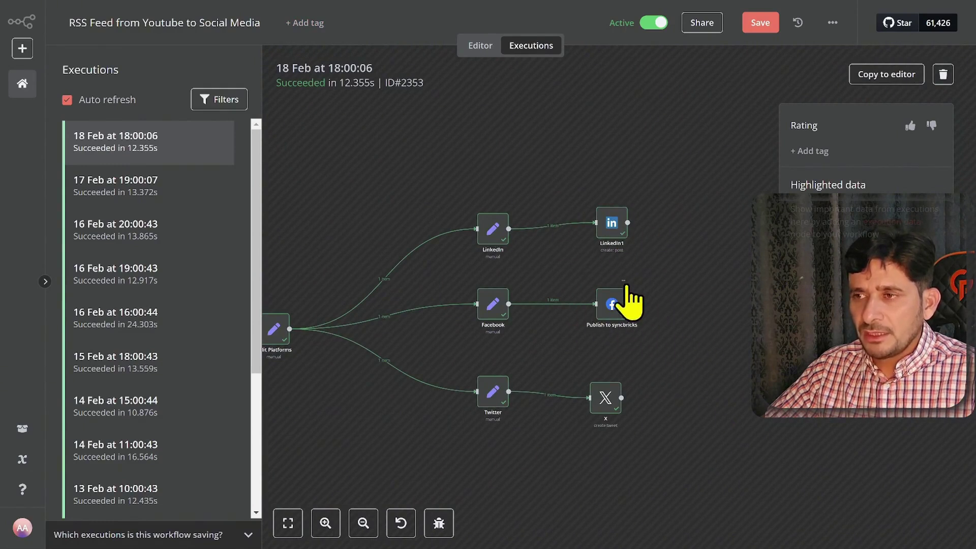
scroll(430, 186, "down", 5)
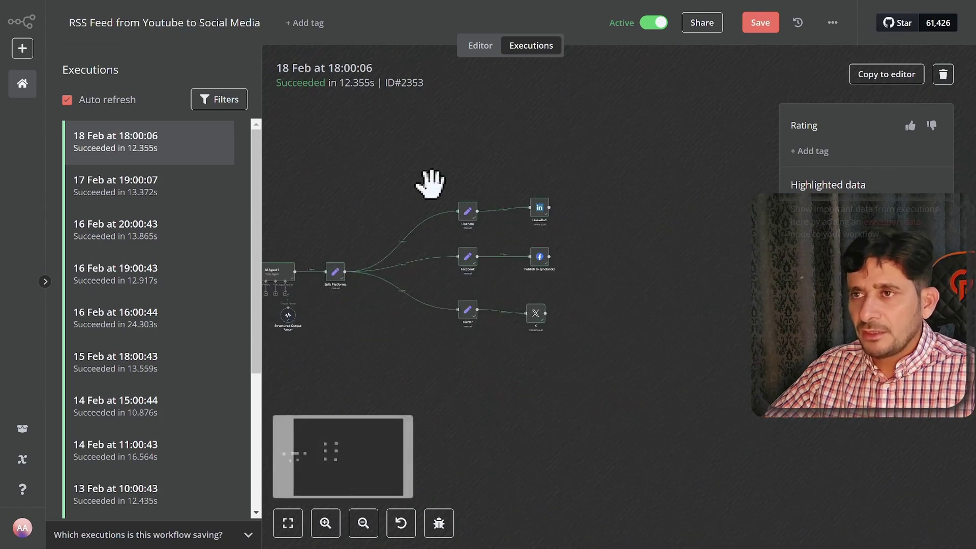
left_click_drag(374, 163, 515, 181)
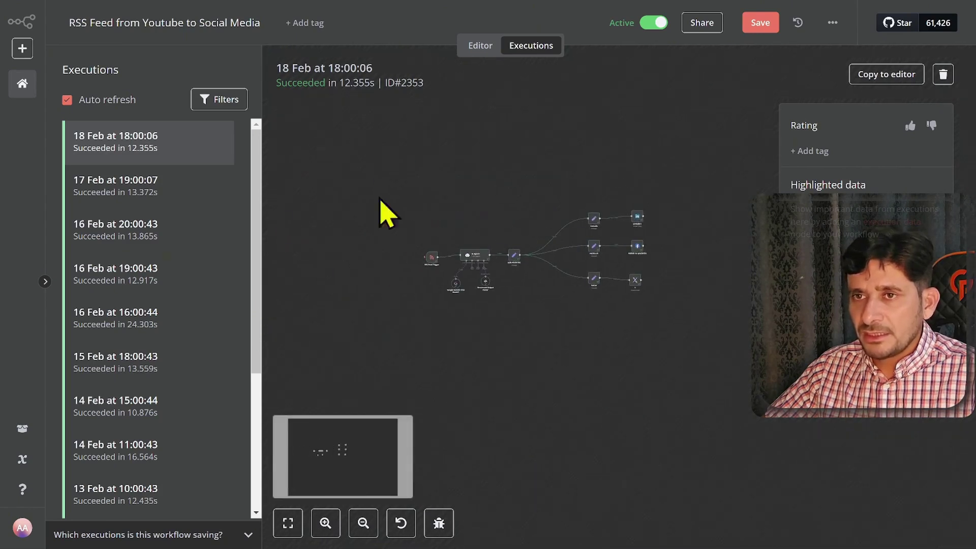
Open the syncbricks website rss to facebook workflow and show its 17 Feb 22:41:29 execution.
scroll(161, 252, "down", 1)
scroll(162, 264, "down", 3)
scroll(173, 254, "up", 5)
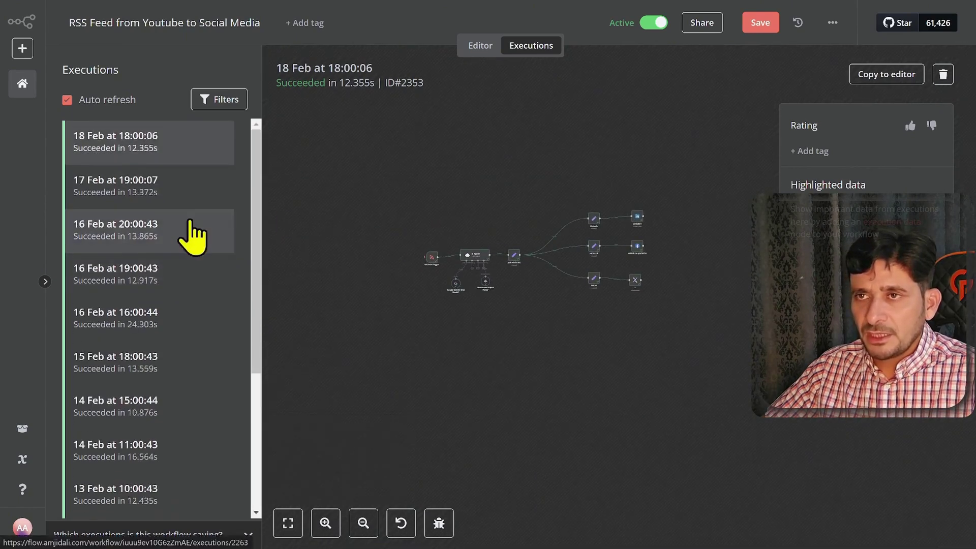
left_click(196, 235)
left_click(528, 304)
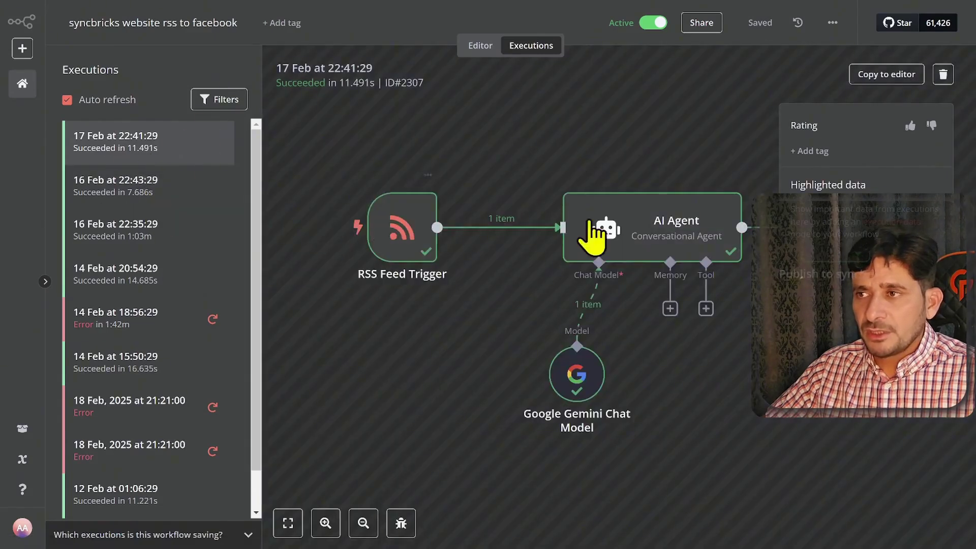
Check the AI Agent's blog post summary prompt and generated output, close the node, and view the Publish to syncbricks node.
double_click(603, 236)
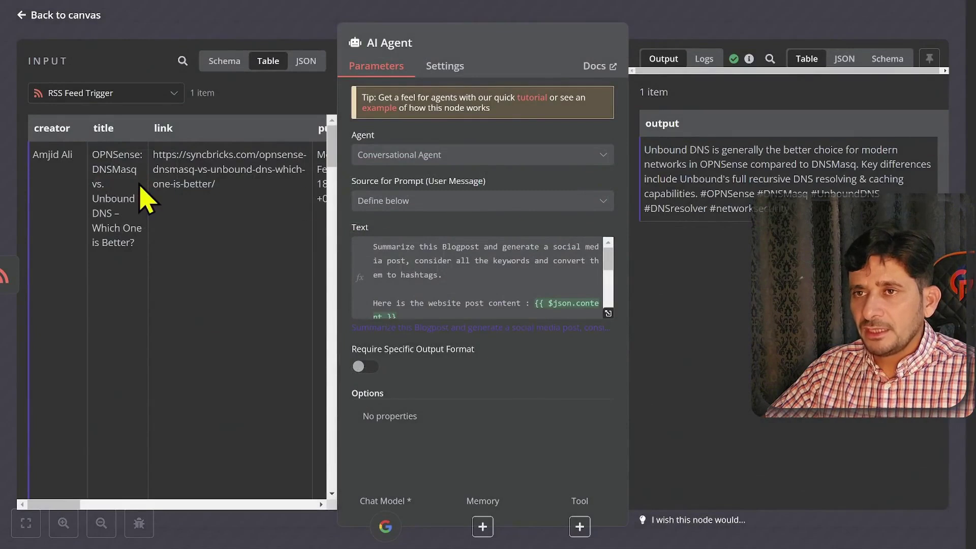
left_click(181, 35)
left_click_drag(650, 146, 410, 159)
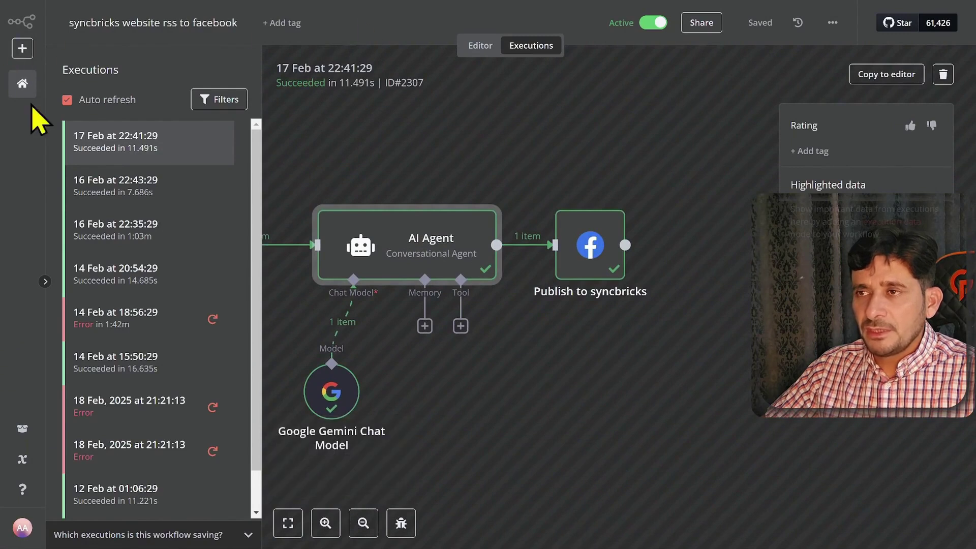
Return to the syncbricks-SocialMedia-post-from-Form workflow's editor and show the whole Publish on Social Media section.
scroll(564, 254, "down", 3)
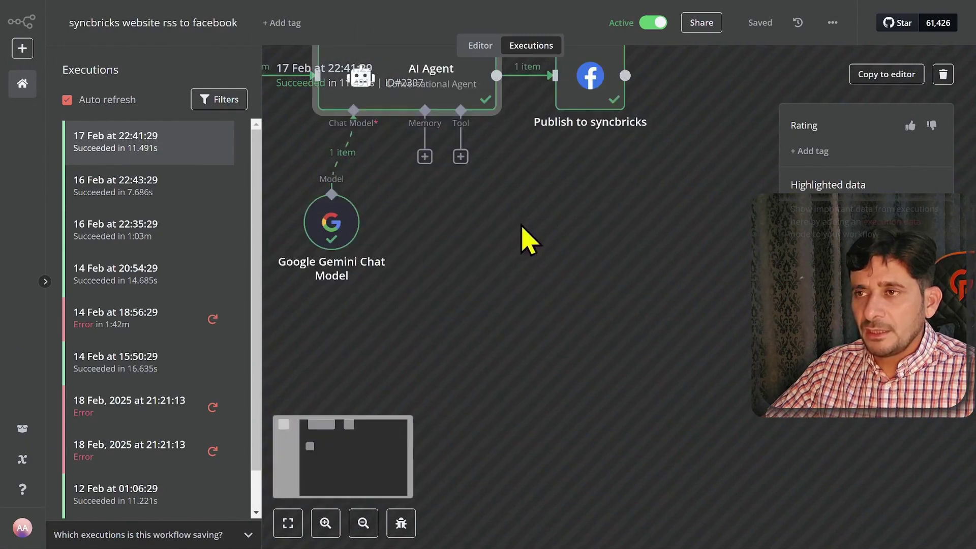
scroll(610, 224, "down", 2)
scroll(620, 225, "up", 3)
scroll(622, 223, "down", 1)
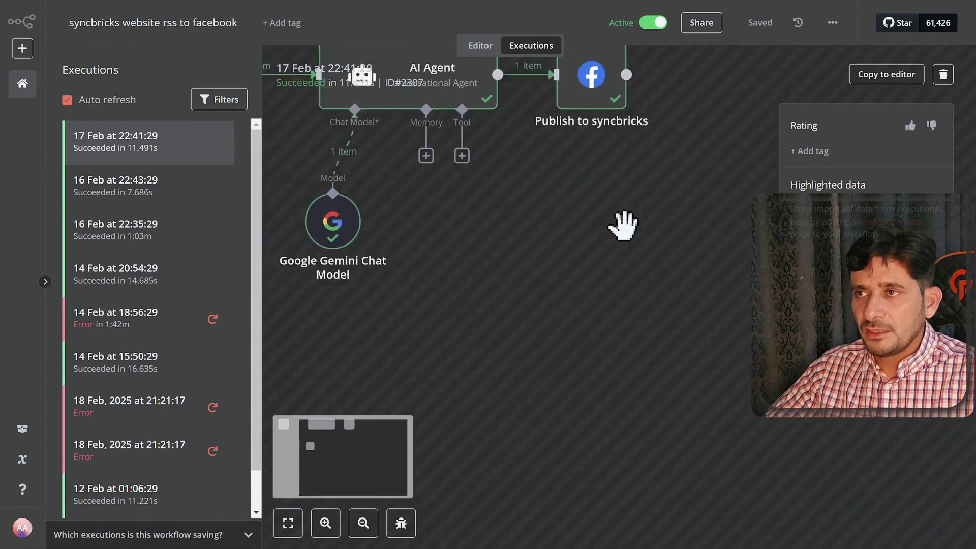
scroll(622, 223, "down", 1)
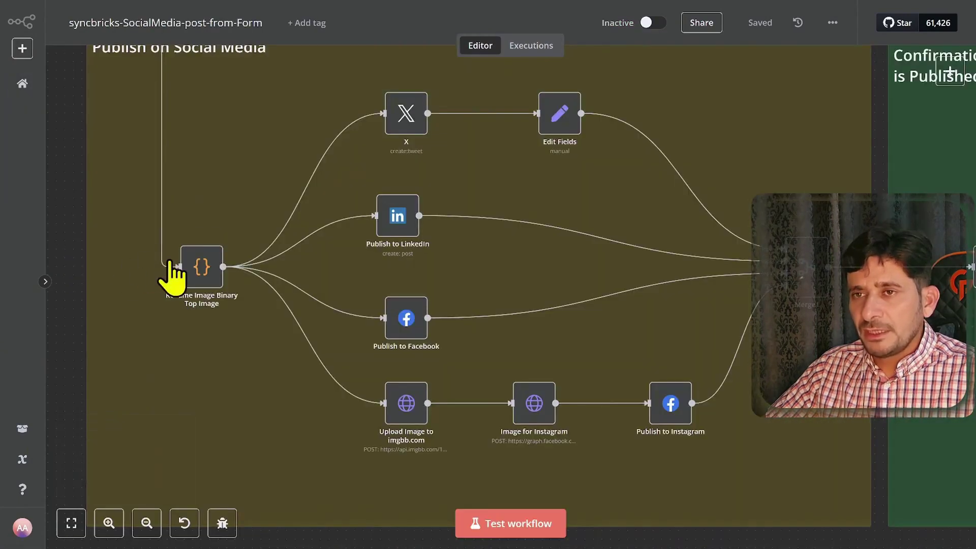
scroll(142, 285, "down", 1)
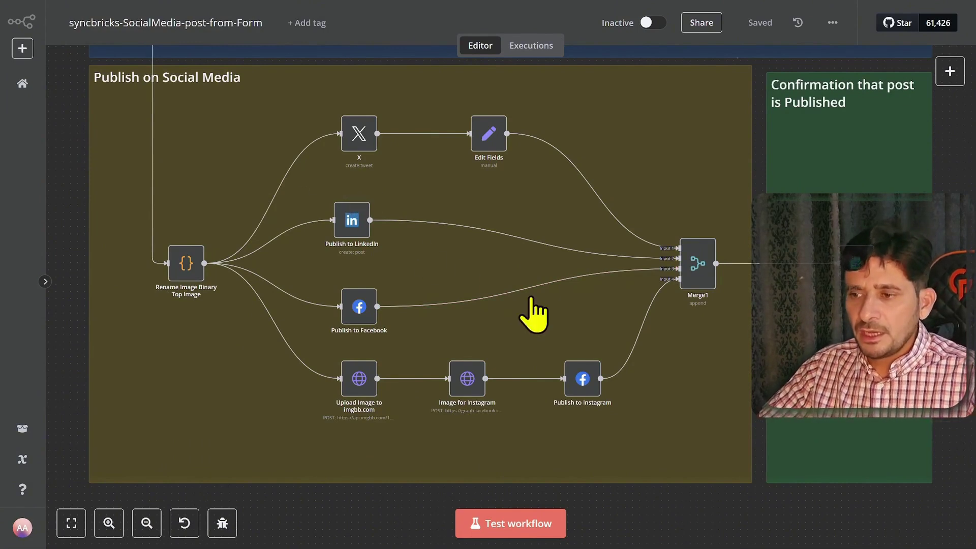
Select all the nodes in the Publish on Social Media section, shift them together slightly to the right, and deselect them.
left_click_drag(80, 71, 743, 473)
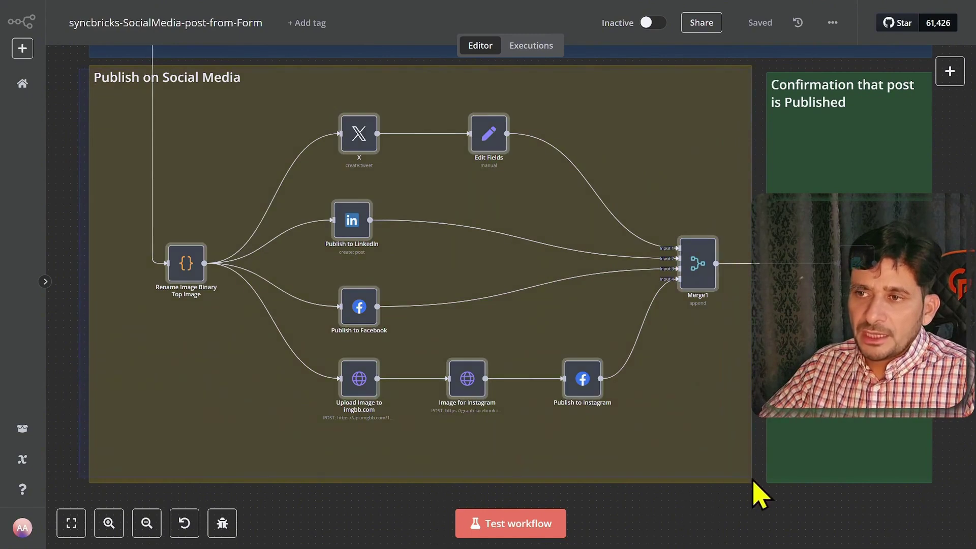
left_click_drag(489, 136, 495, 136)
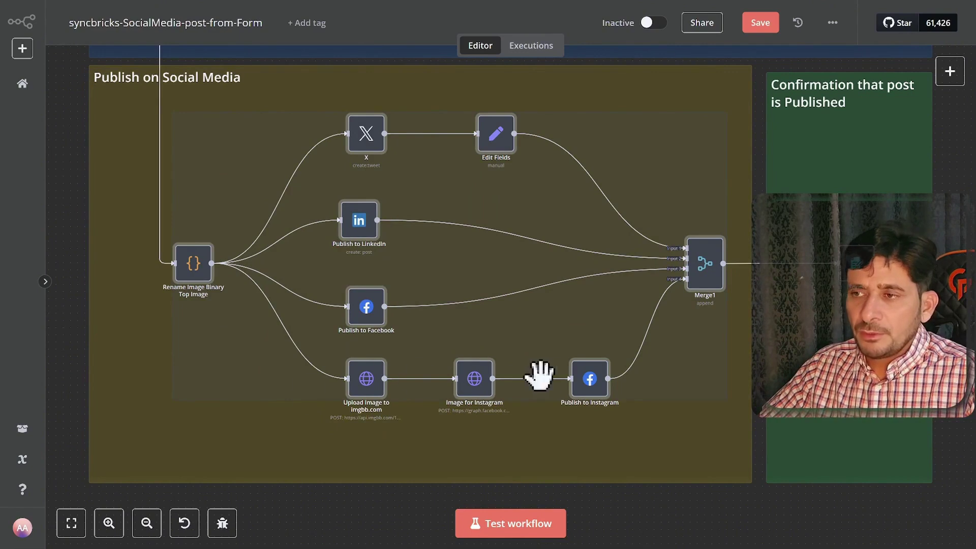
left_click(338, 500)
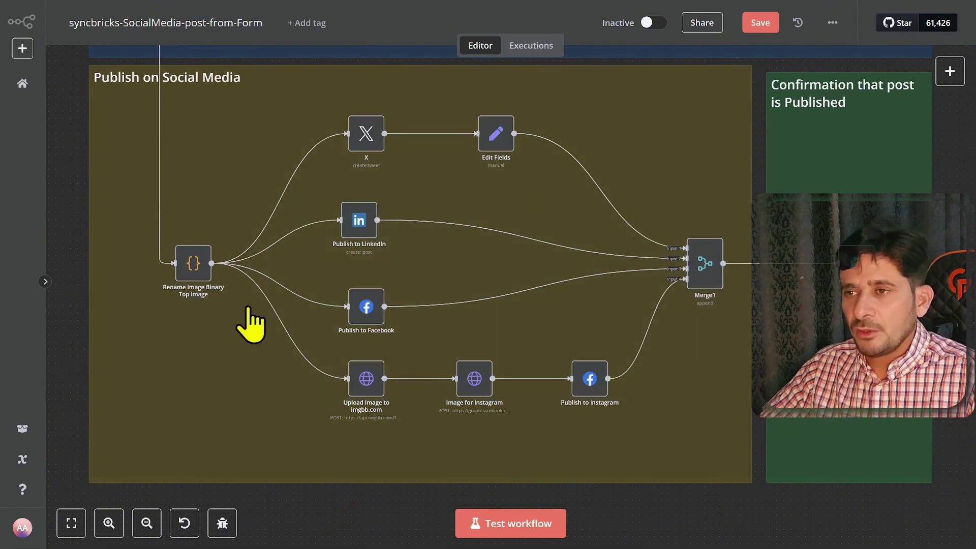